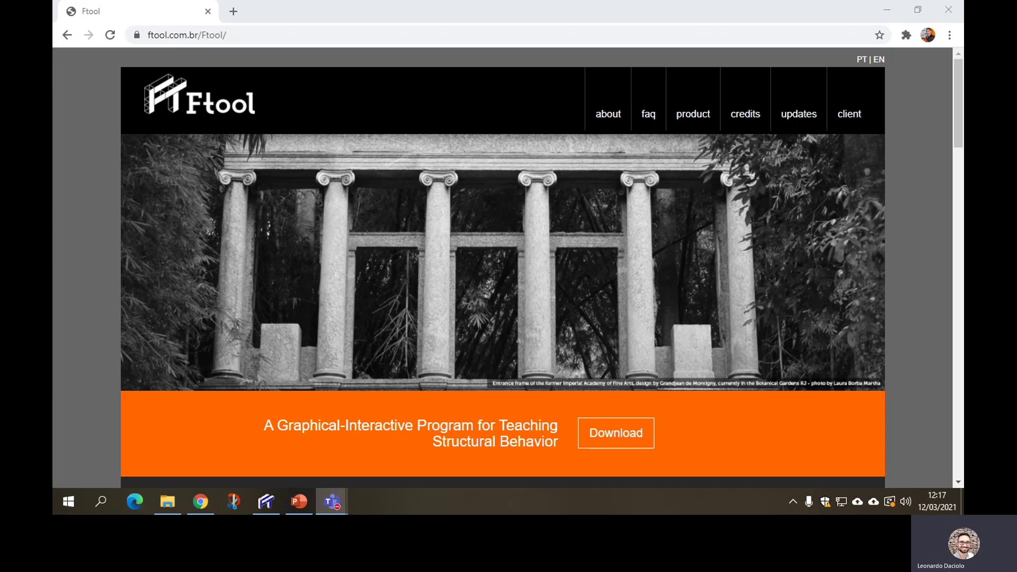
# Switch the Ftool website to Portuguese and look through the client page's registration (Cadastro) form
pyautogui.click(861, 59)
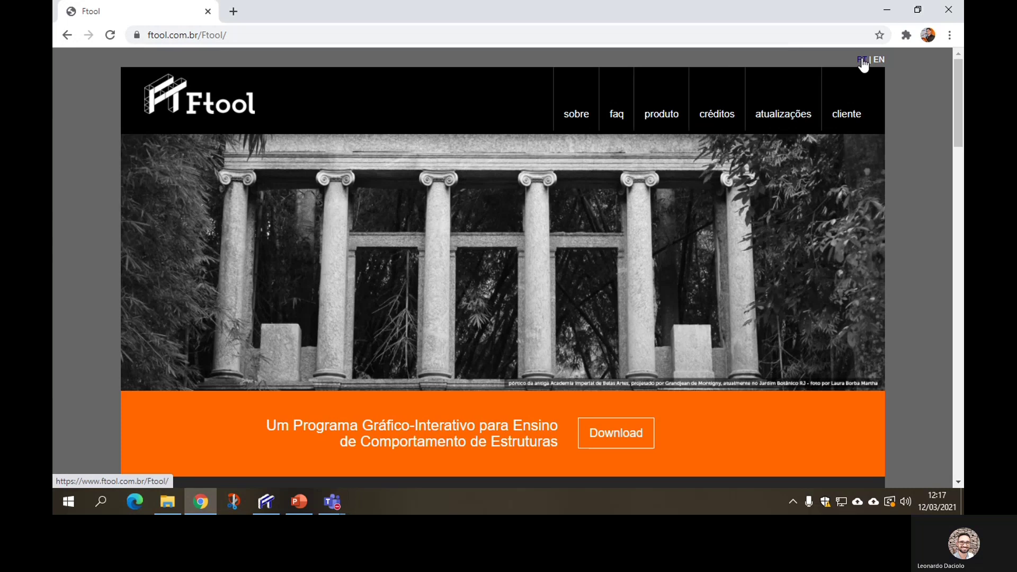
pyautogui.click(857, 118)
pyautogui.scroll(-3, 724, 164)
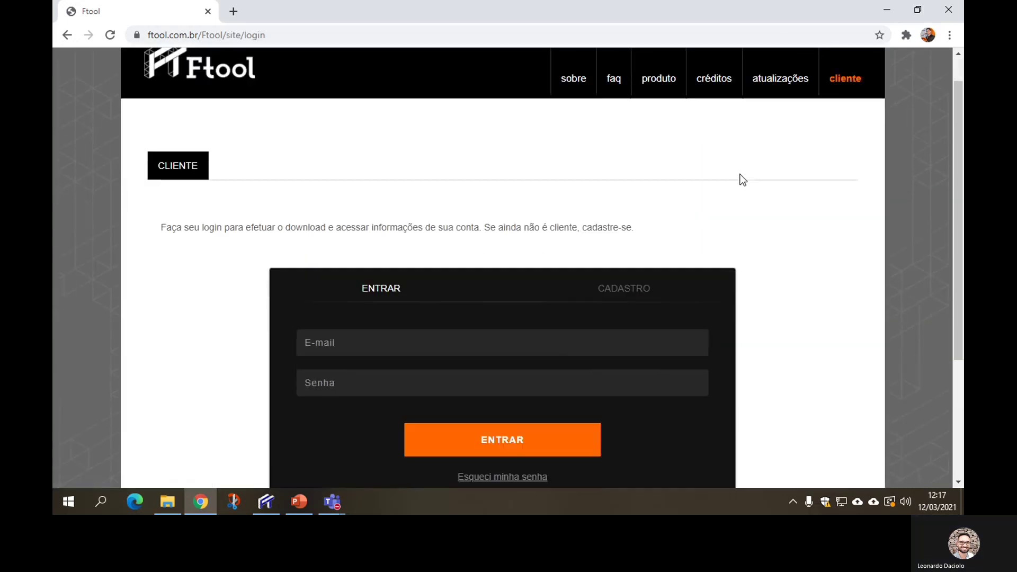
pyautogui.click(639, 196)
pyautogui.scroll(-3, 728, 305)
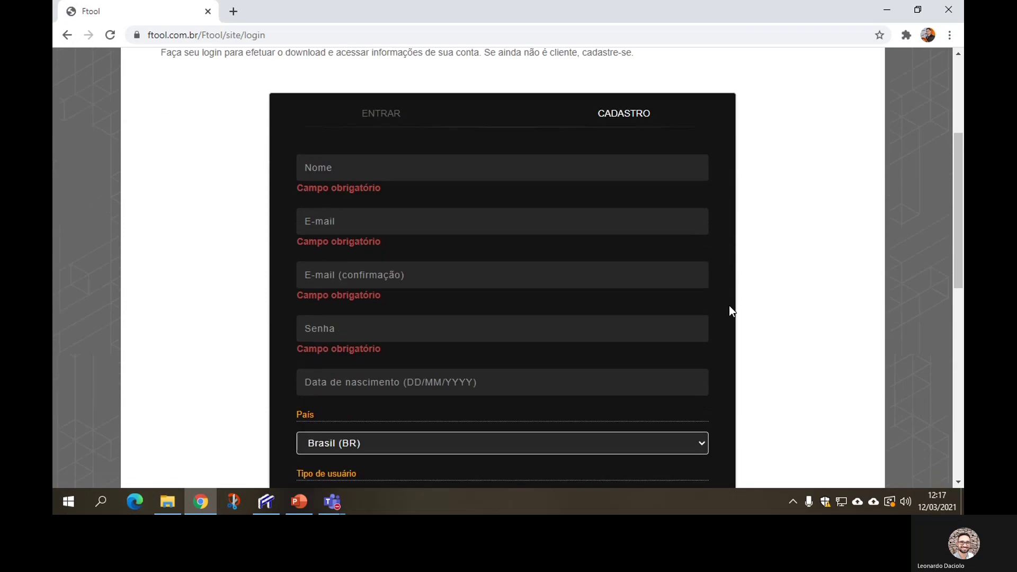
pyautogui.scroll(5, 736, 299)
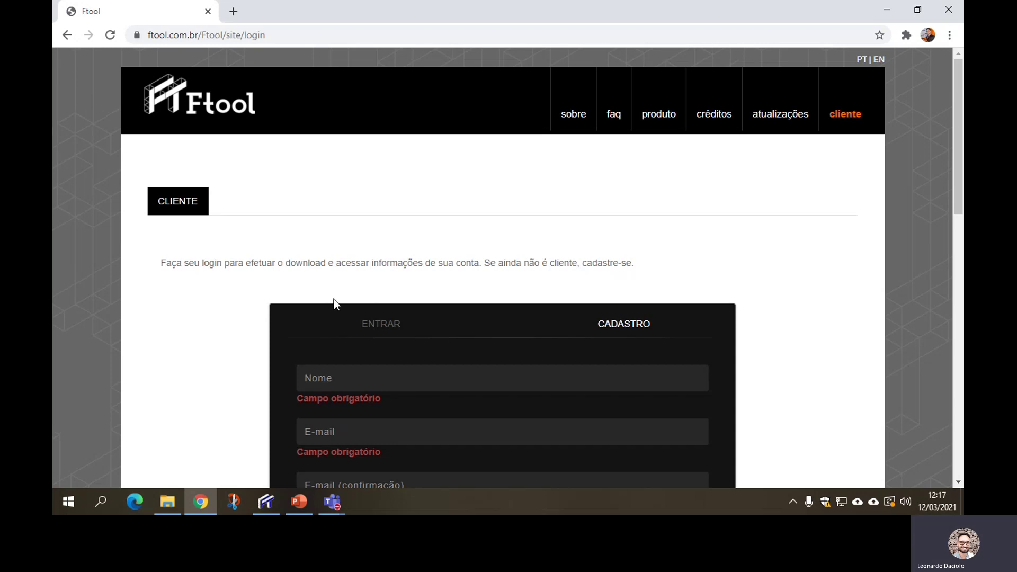
# Switch to the Ftool program and look through the section properties, support conditions and rotation release settings
pyautogui.click(265, 501)
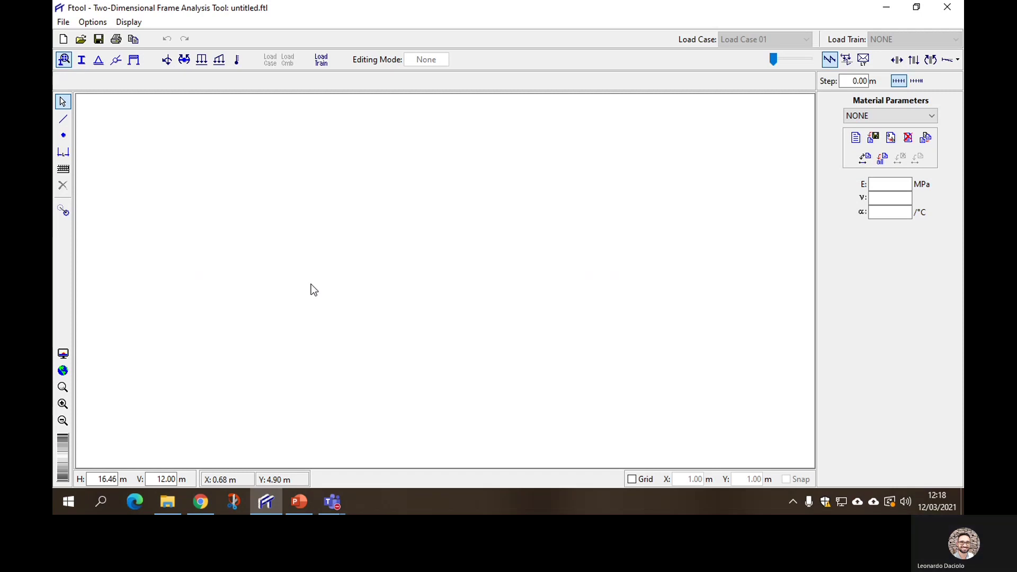
pyautogui.click(86, 63)
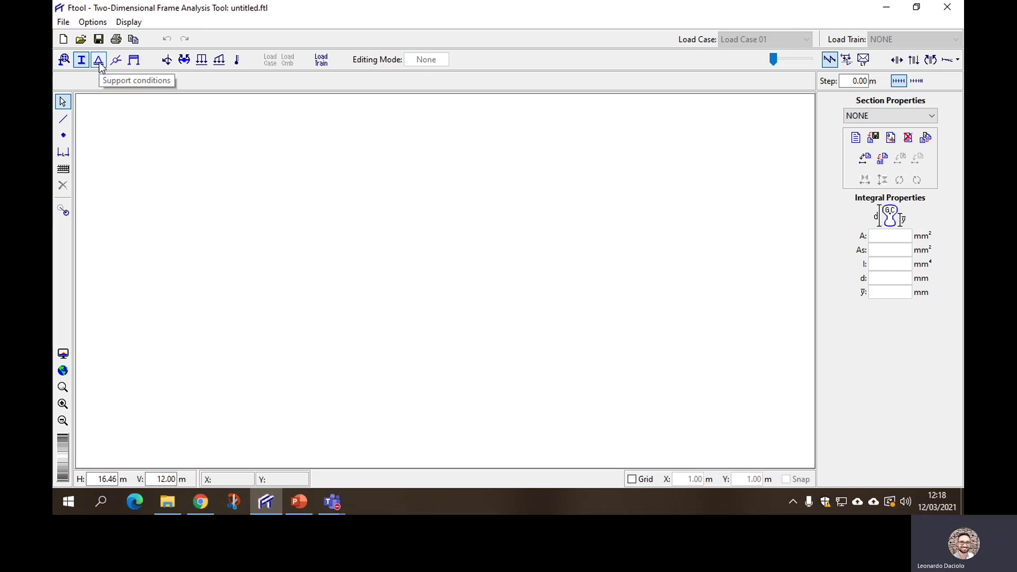
pyautogui.click(98, 60)
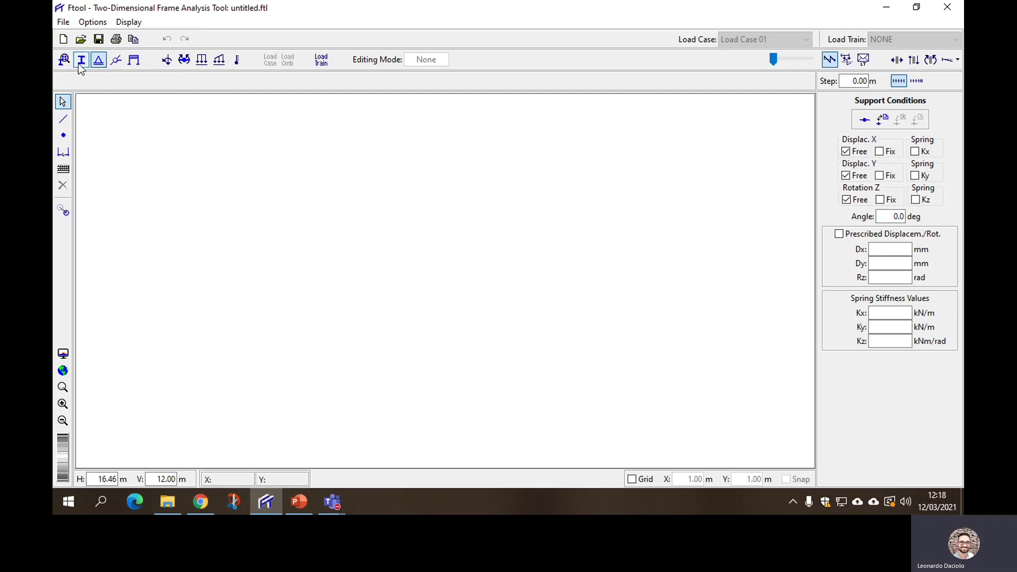
pyautogui.click(117, 62)
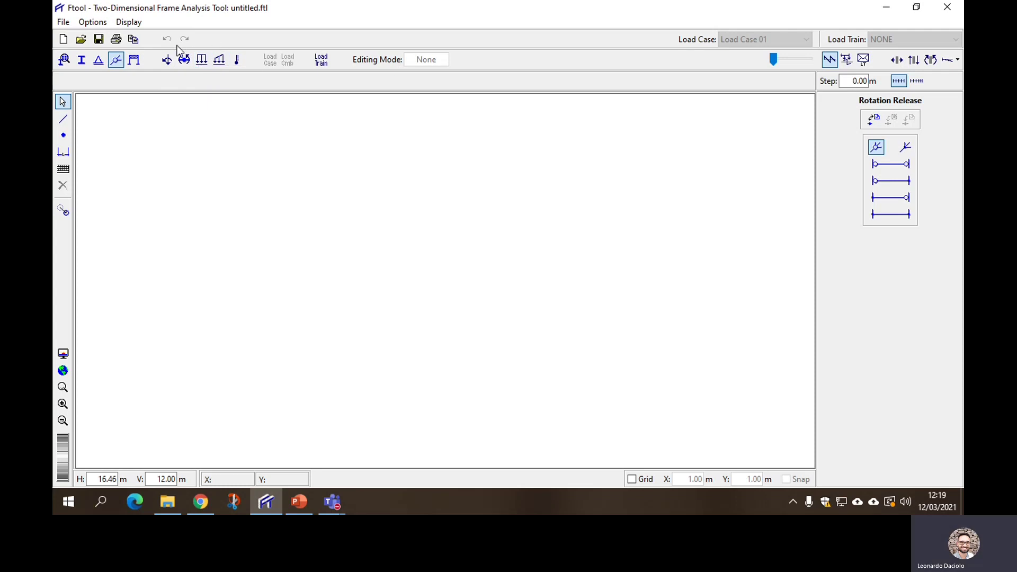
# Look through the nodal, member end moment, uniform, linear and thermal loading settings
pyautogui.click(173, 63)
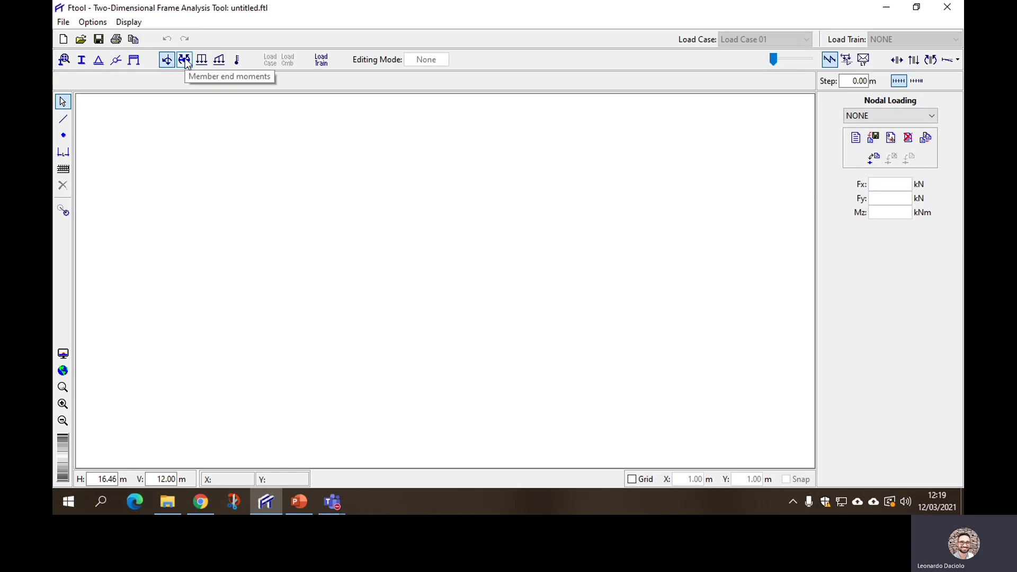
pyautogui.click(185, 60)
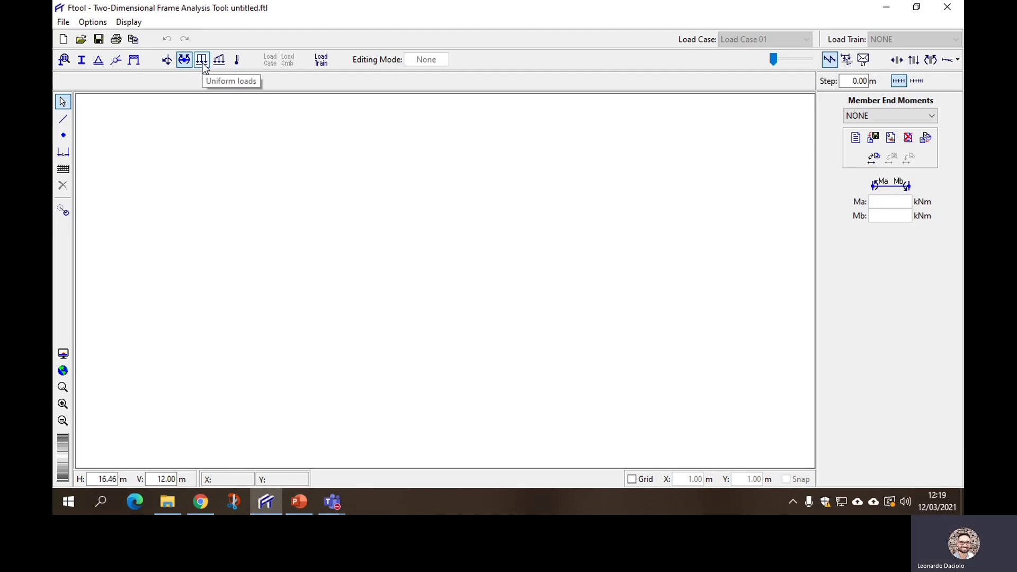
pyautogui.click(202, 63)
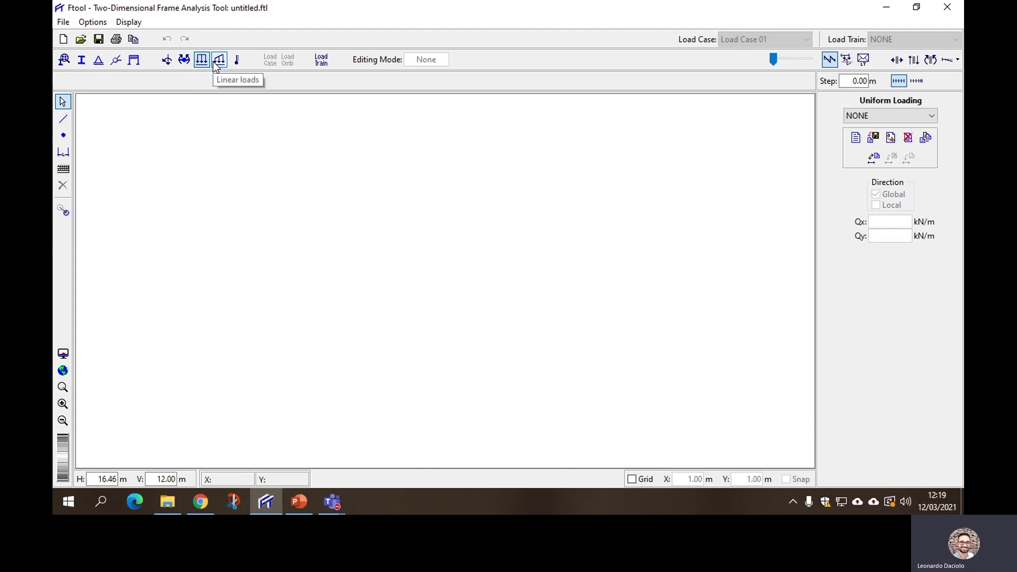
pyautogui.click(217, 61)
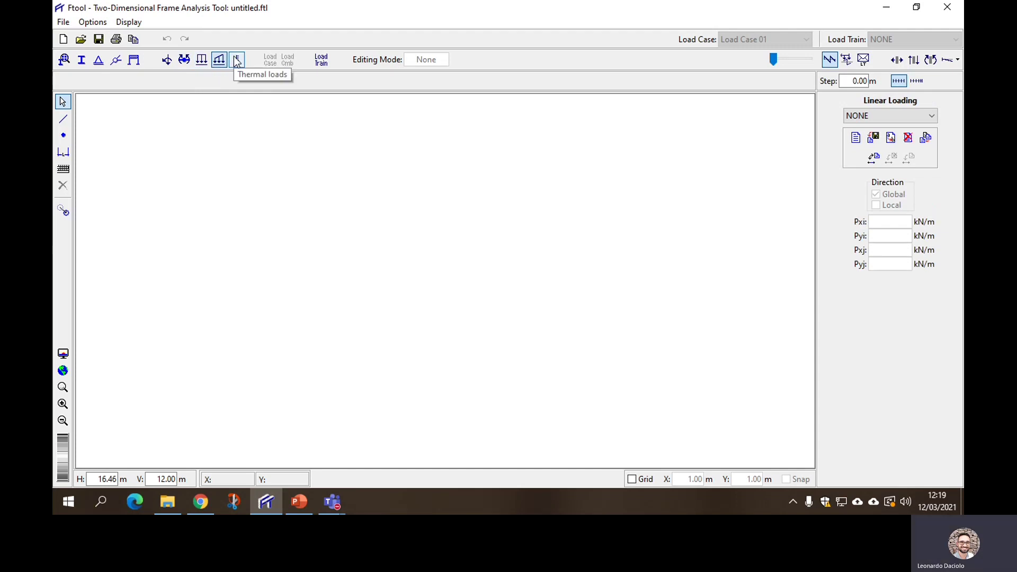
pyautogui.click(236, 61)
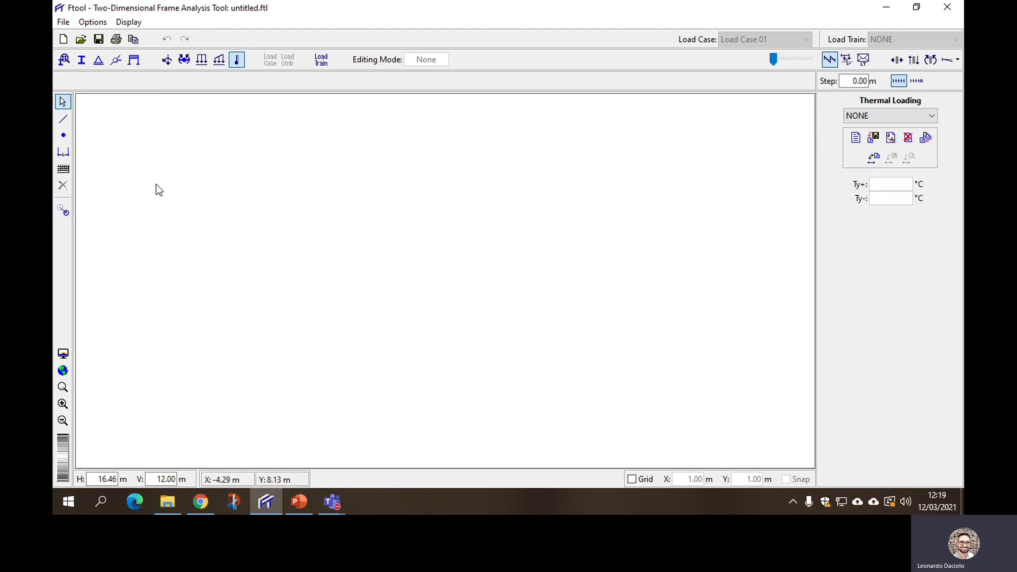
# Look at the member, node and dimension line insertion tools one after another
pyautogui.click(63, 120)
pyautogui.click(67, 140)
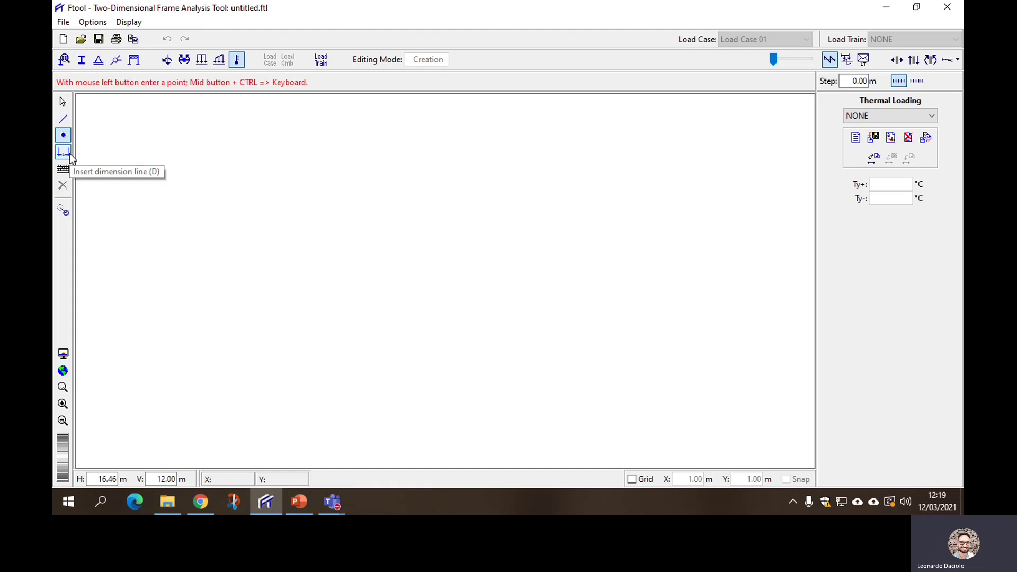
pyautogui.click(69, 154)
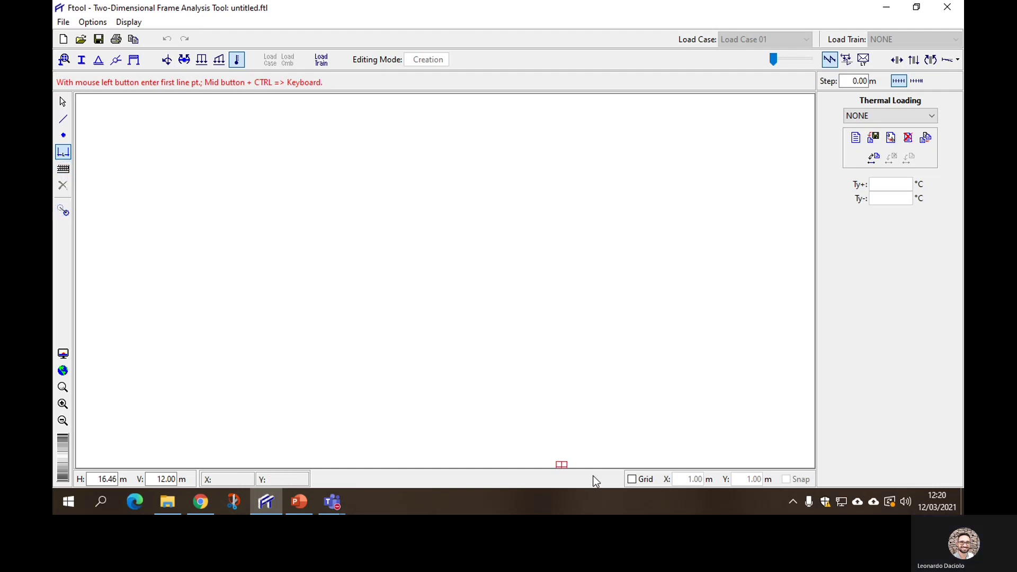
# Turn on the drawing grid and snapping to its points
pyautogui.click(631, 480)
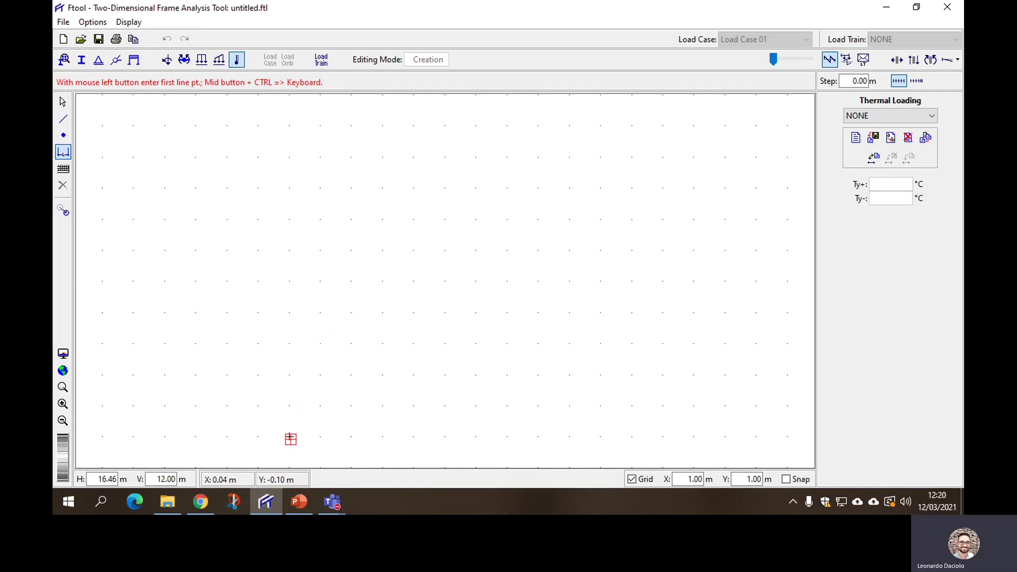
pyautogui.click(292, 438)
pyautogui.click(786, 479)
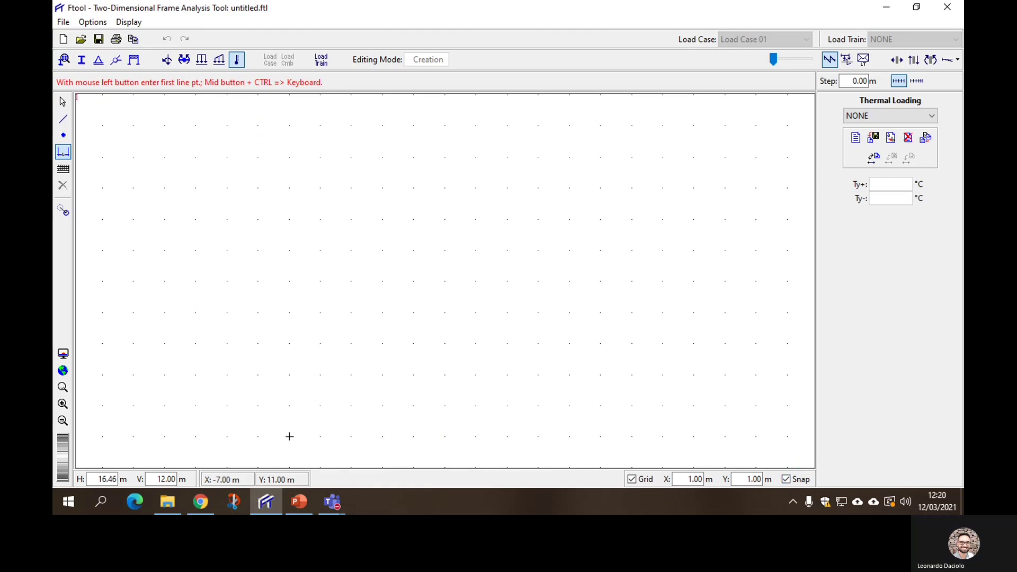
# Draw a horizontal member 8.00 m long starting at the origin
pyautogui.click(63, 119)
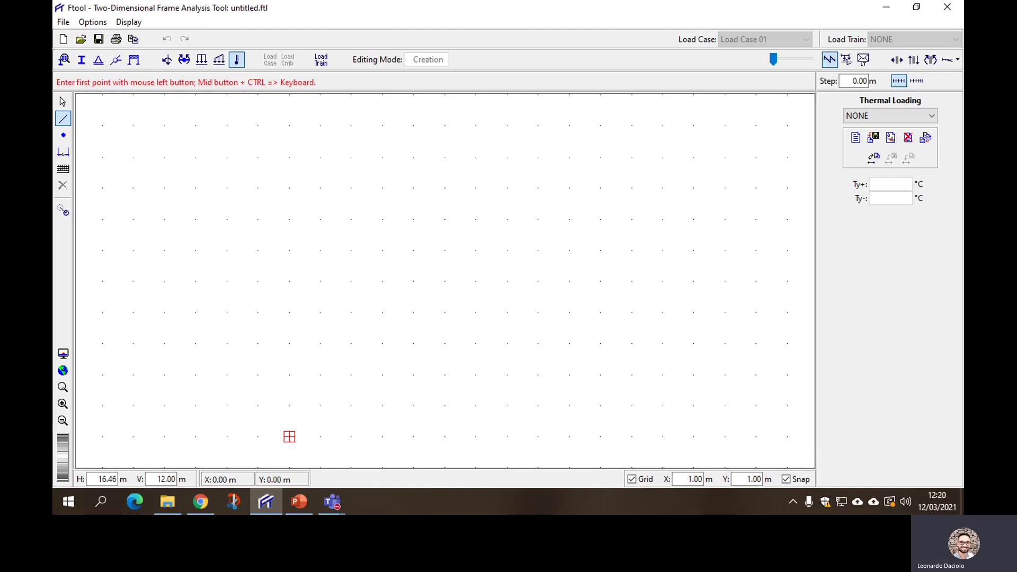
pyautogui.click(290, 436)
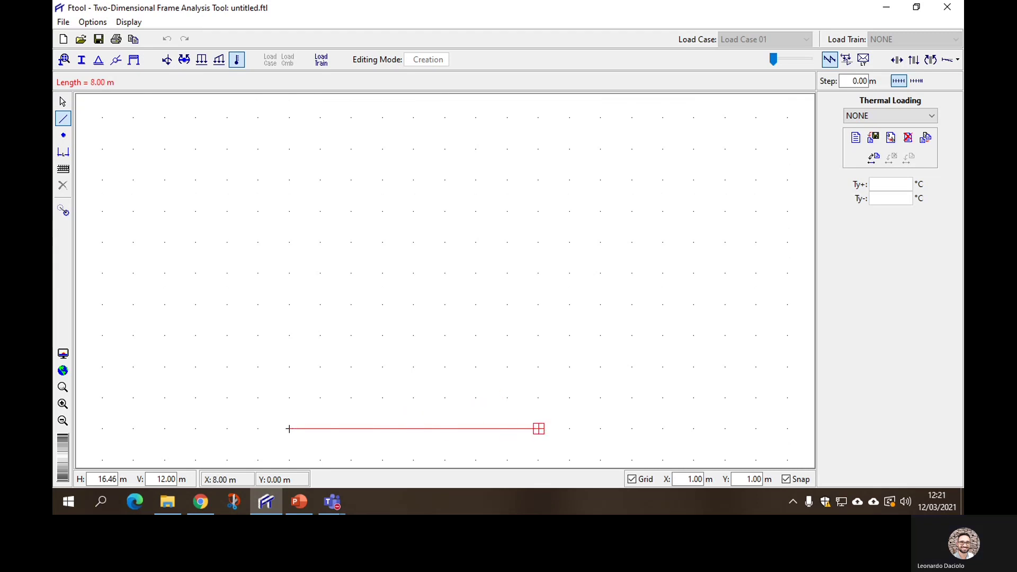
pyautogui.click(538, 429)
pyautogui.press('Escape')
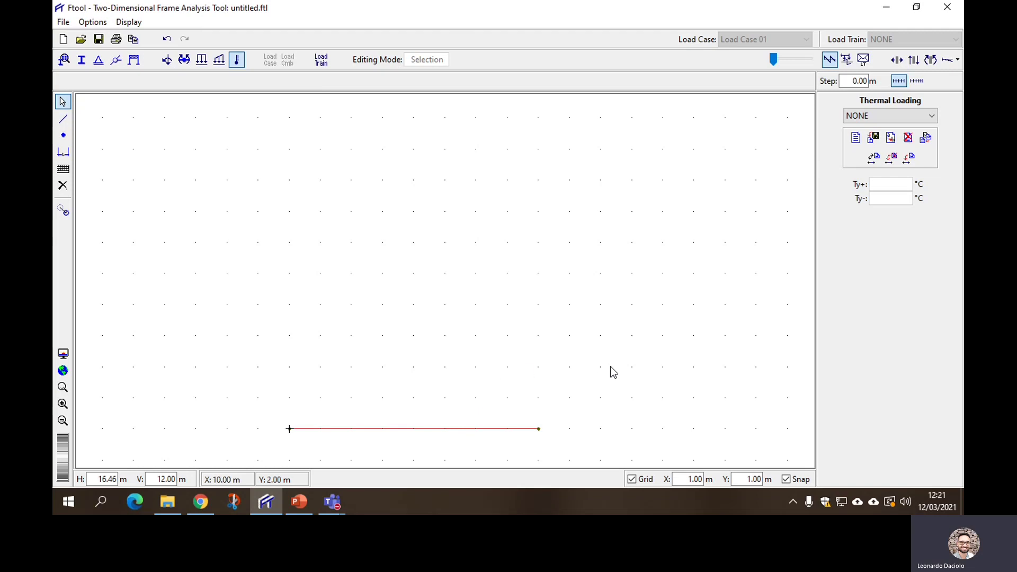
# Set the grid's X spacing to 0.50 m
pyautogui.doubleClick(688, 478)
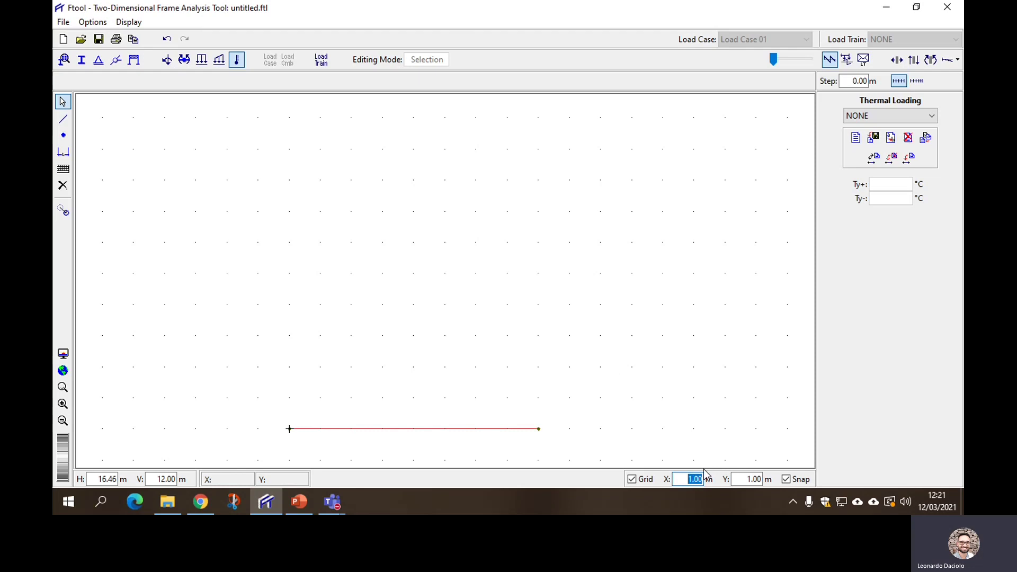
pyautogui.press('BackSpace')
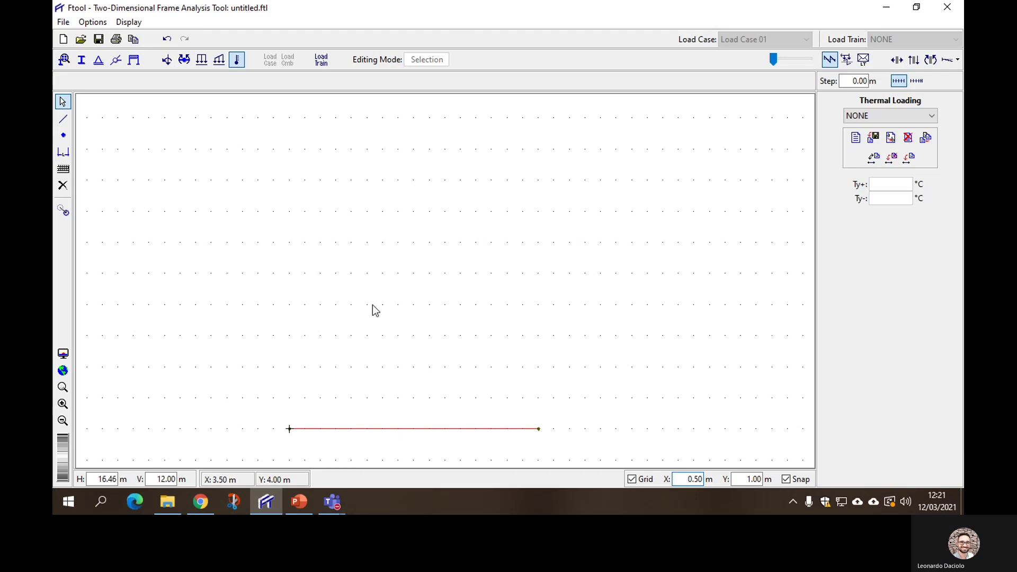
# Draw a horizontal member about 4.5 m long from X 0.00 m, Y 2.00 m, above the first member
pyautogui.click(63, 119)
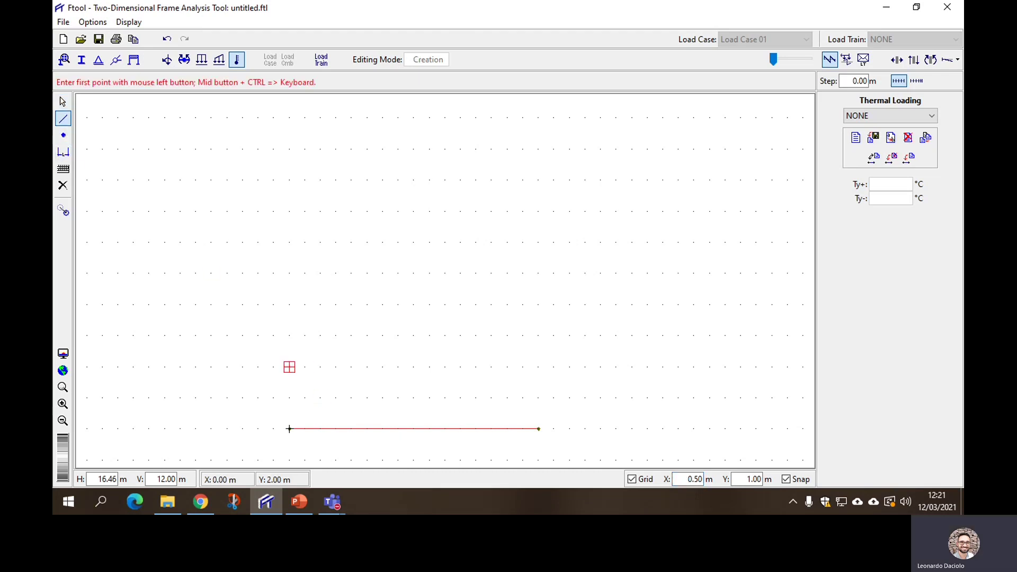
pyautogui.click(289, 367)
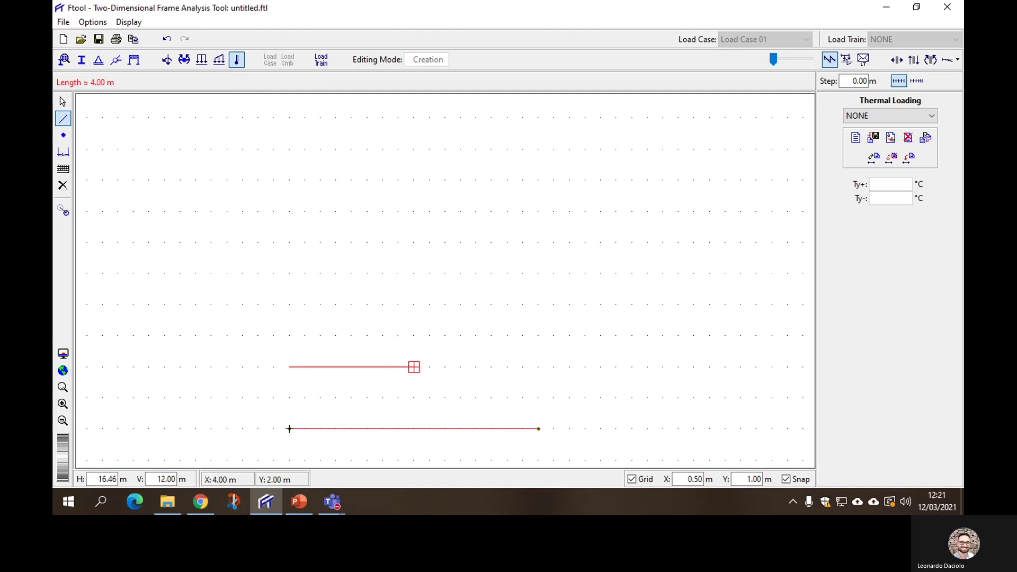
pyautogui.click(430, 366)
pyautogui.press('Escape')
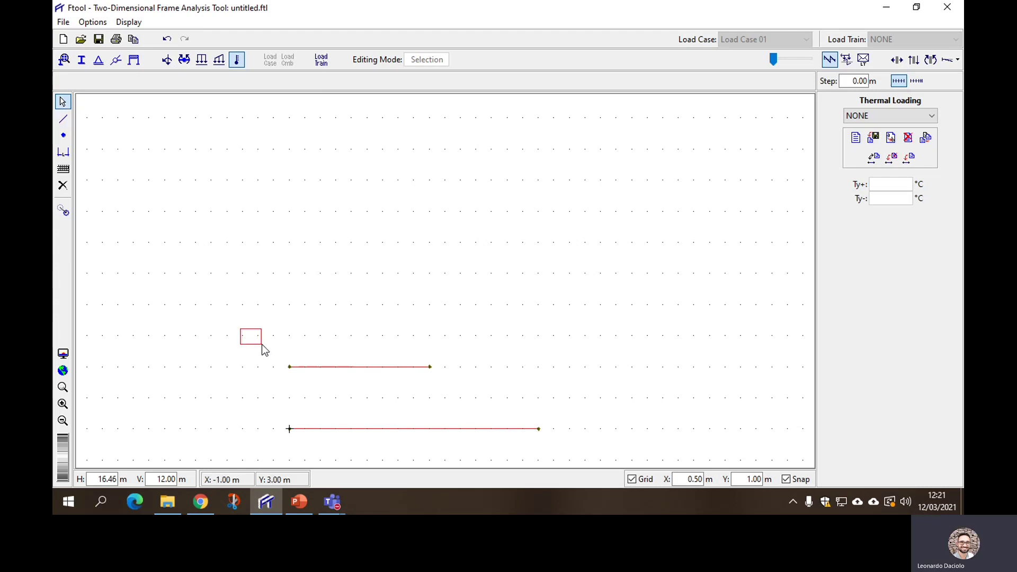
# Delete the upper member and the 8 m member at the origin
pyautogui.moveTo(263, 349); pyautogui.dragTo(627, 413)
pyautogui.press('Delete')
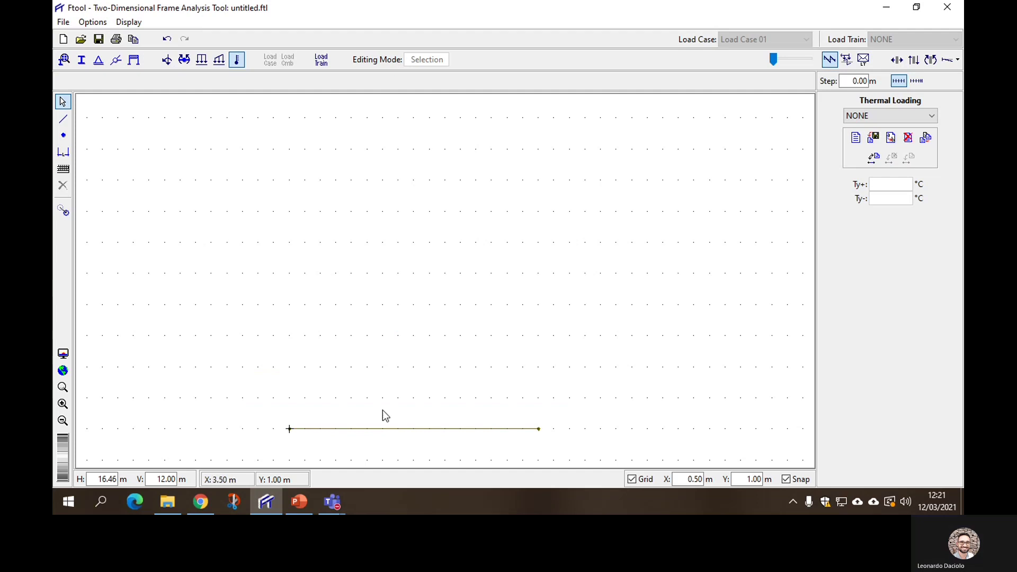
pyautogui.moveTo(217, 400); pyautogui.dragTo(623, 443)
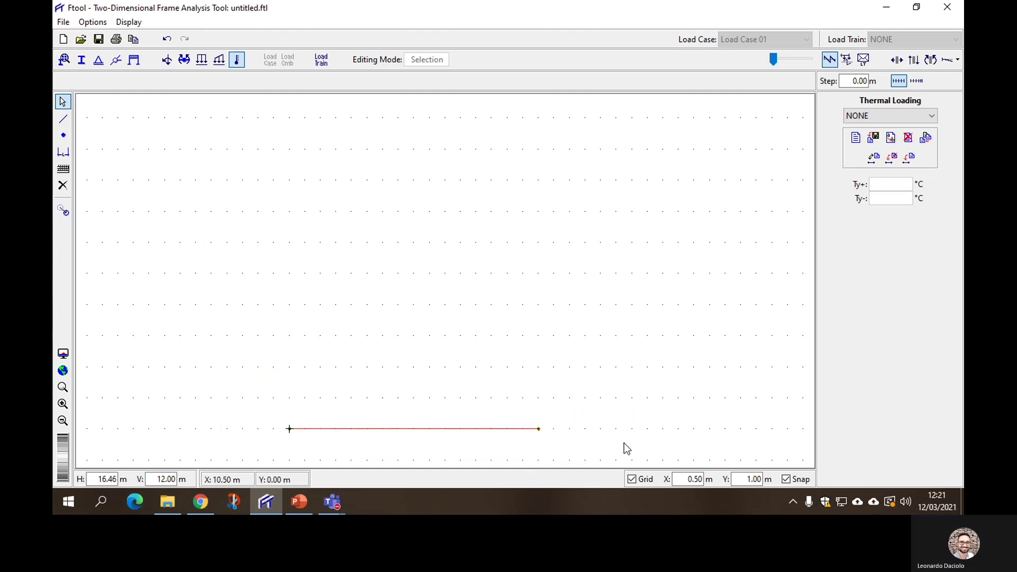
pyautogui.press('Delete')
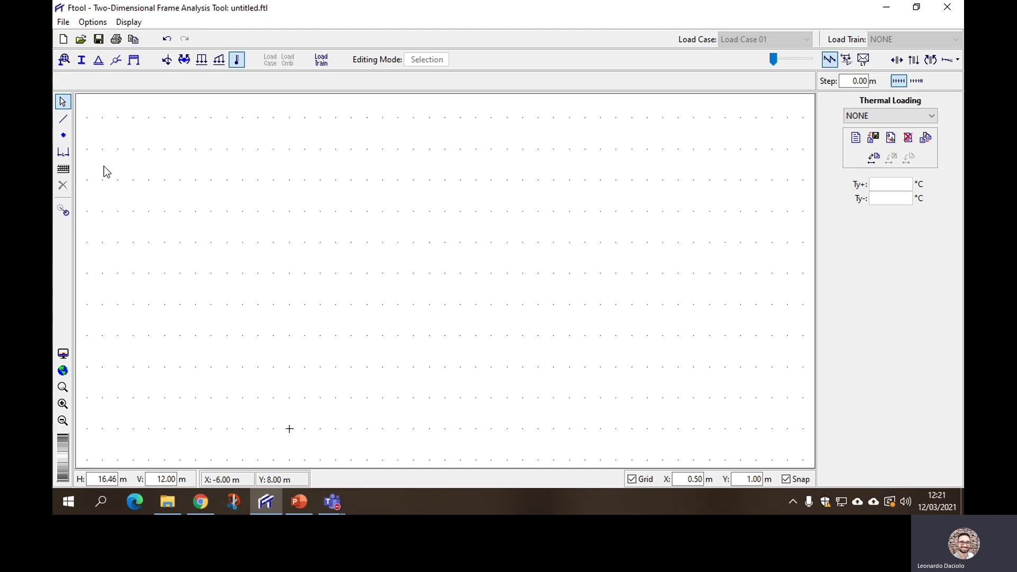
# Check the Exemplo 2 truss slide and insert a node by keyboard coordinates at X 0.00 m, Y 2 m
pyautogui.click(61, 176)
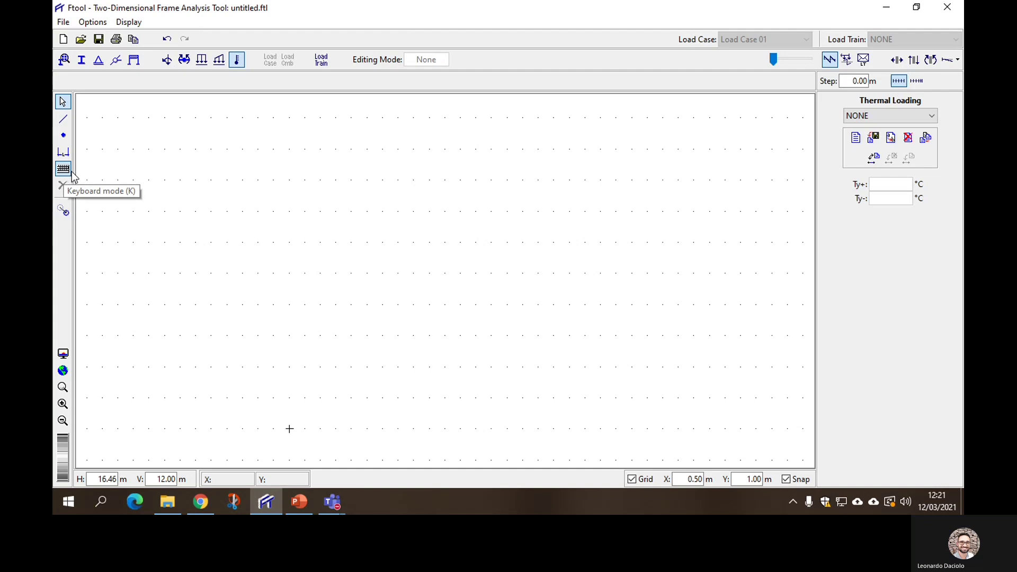
pyautogui.click(64, 137)
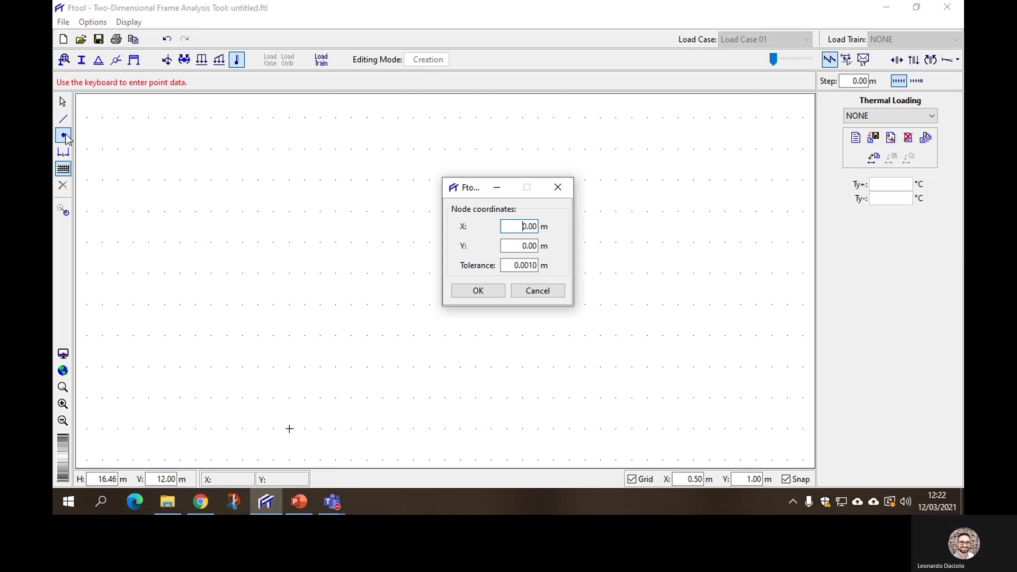
pyautogui.click(301, 506)
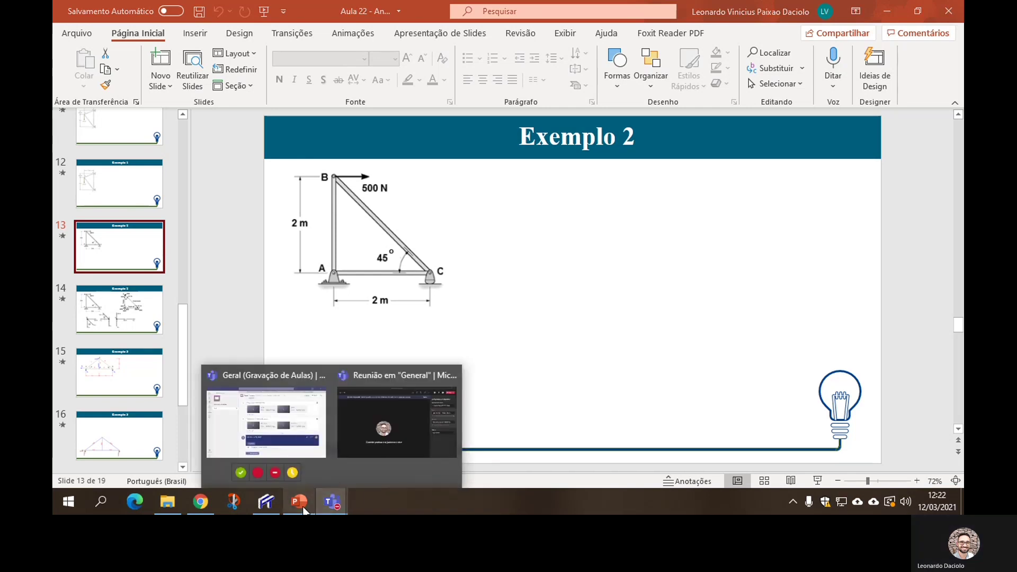
pyautogui.click(266, 501)
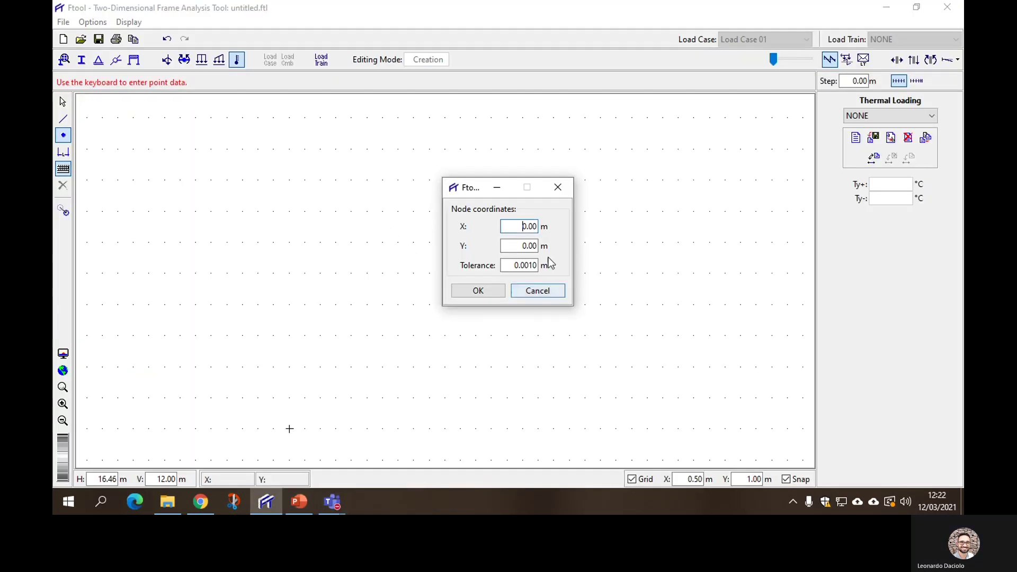
pyautogui.moveTo(513, 245); pyautogui.dragTo(563, 248)
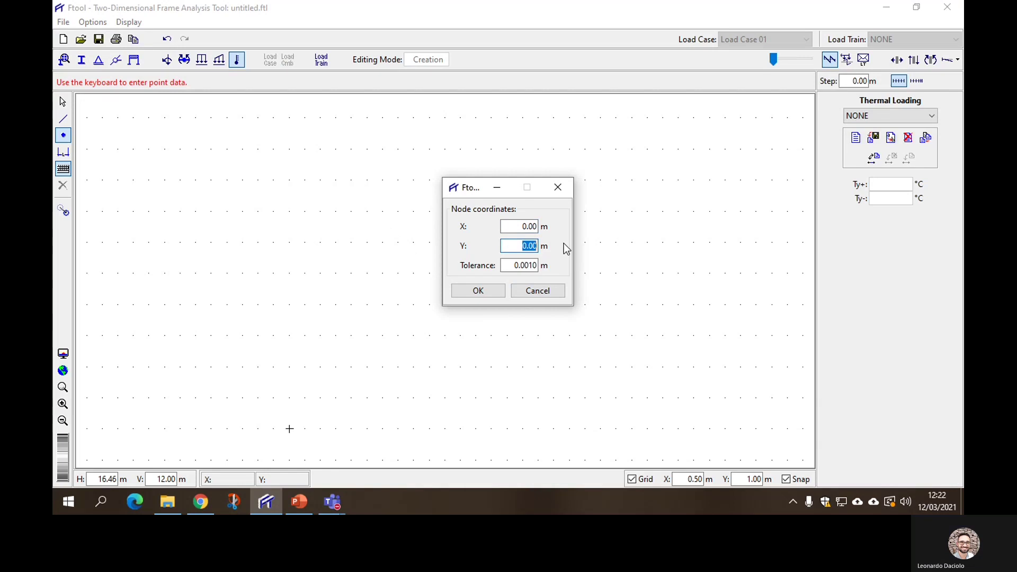
pyautogui.write('2')
pyautogui.click(466, 292)
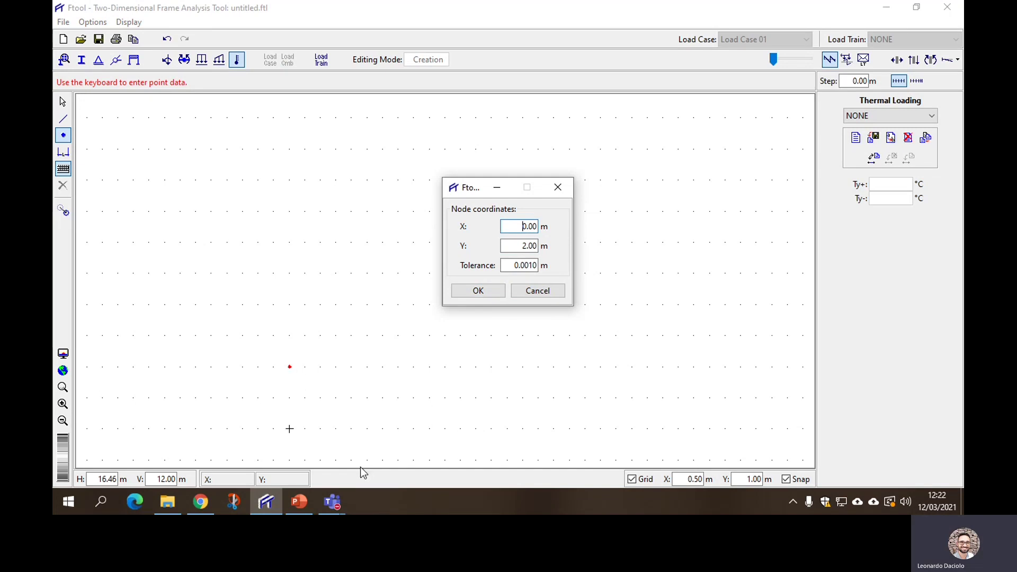
# Check the truss dimensions on the Exemplo 2 slide and insert a node at X 0.00 m, Y 0.00 m
pyautogui.moveTo(520, 246); pyautogui.dragTo(576, 243)
pyautogui.write('0')
pyautogui.click(298, 502)
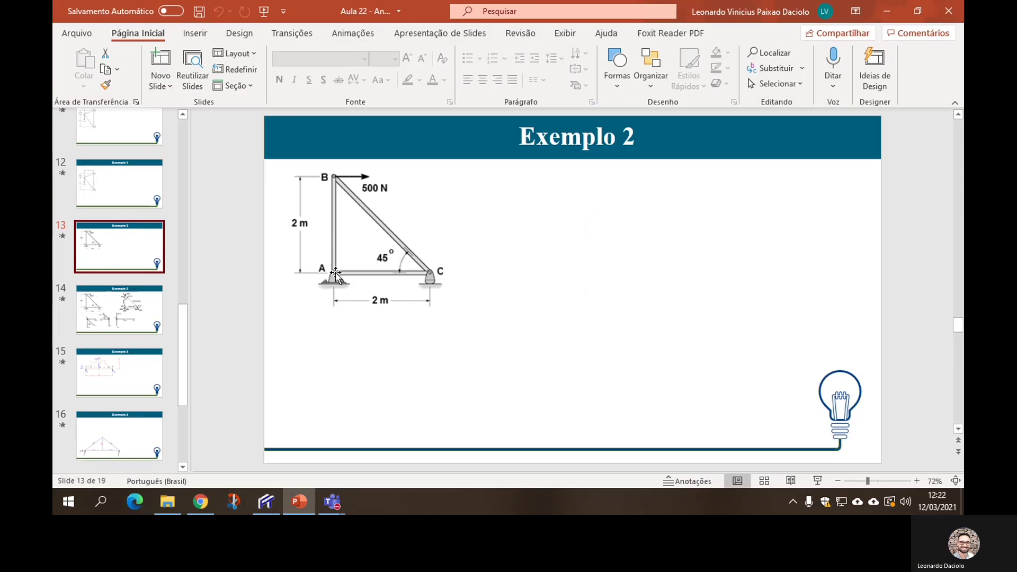
pyautogui.click(297, 502)
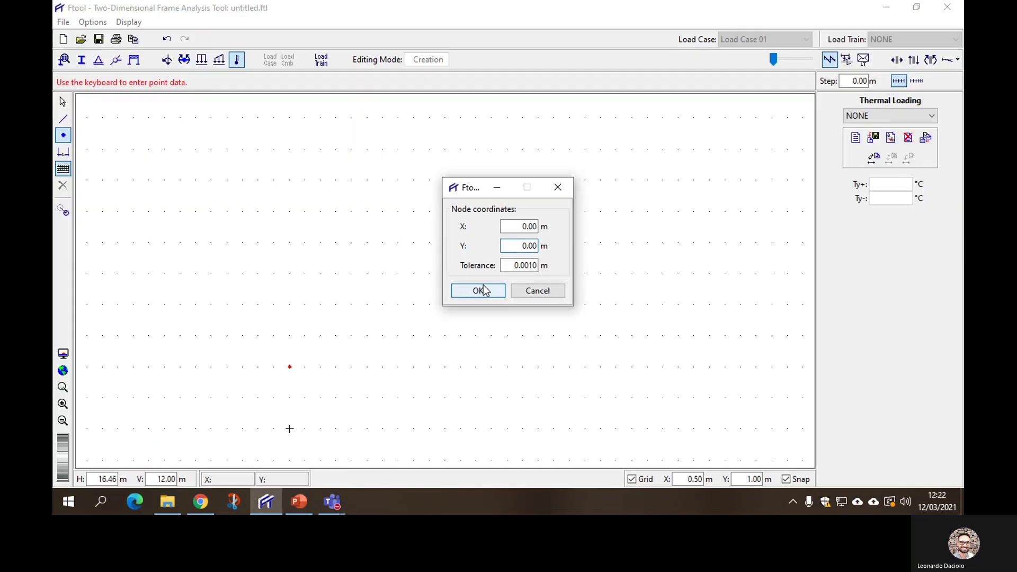
# Consult the Exemplo 2 slide, insert a node at X 2.00 m, Y 0.00 m, and close the coordinate entry
pyautogui.click(303, 501)
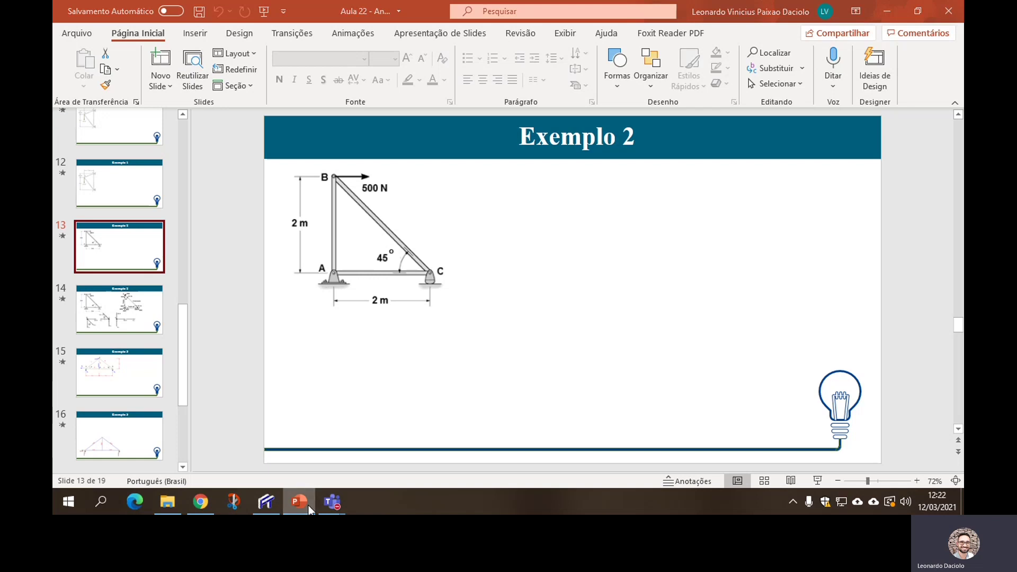
pyautogui.click(266, 500)
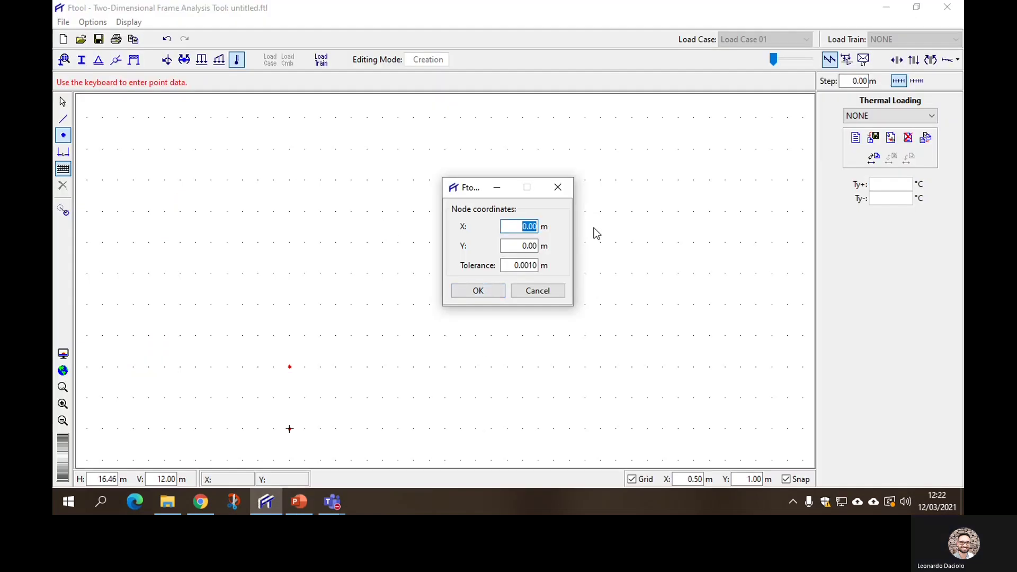
pyautogui.write('2')
pyautogui.click(478, 290)
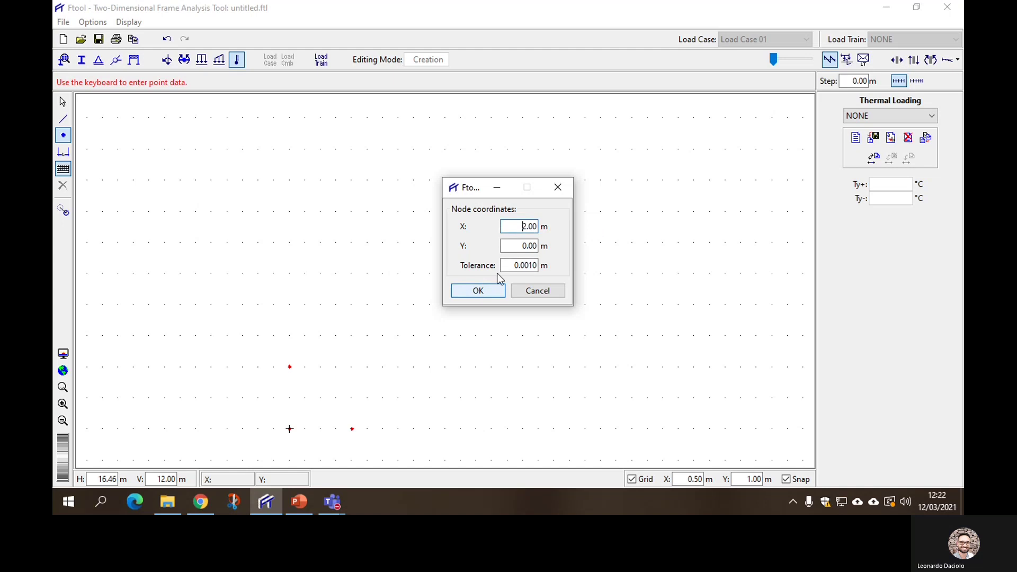
pyautogui.click(558, 187)
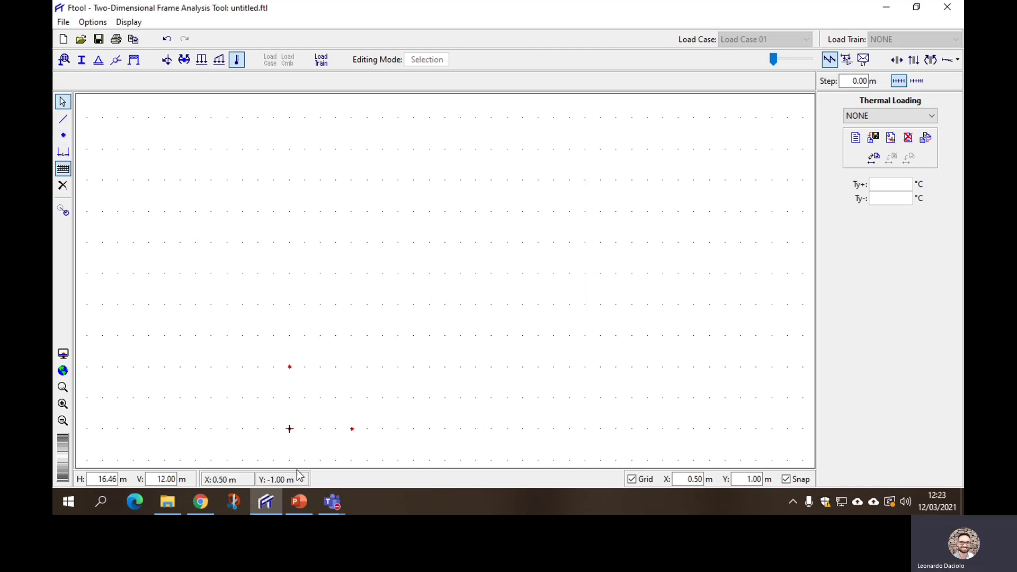
# Compare the three inserted nodes with the truss on the Exemplo 2 slide and frame them closely in the Ftool view
pyautogui.click(273, 504)
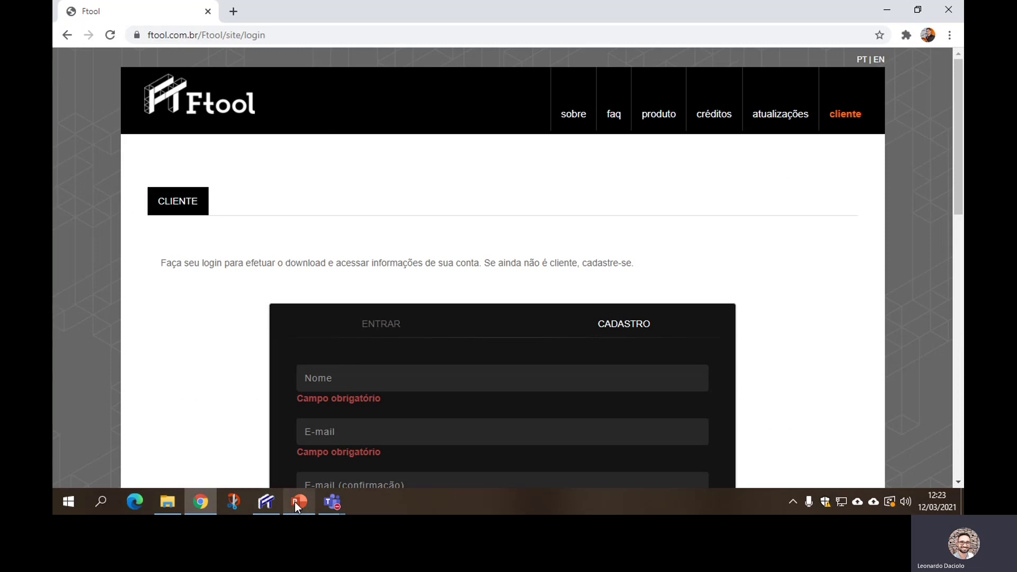
pyautogui.click(295, 501)
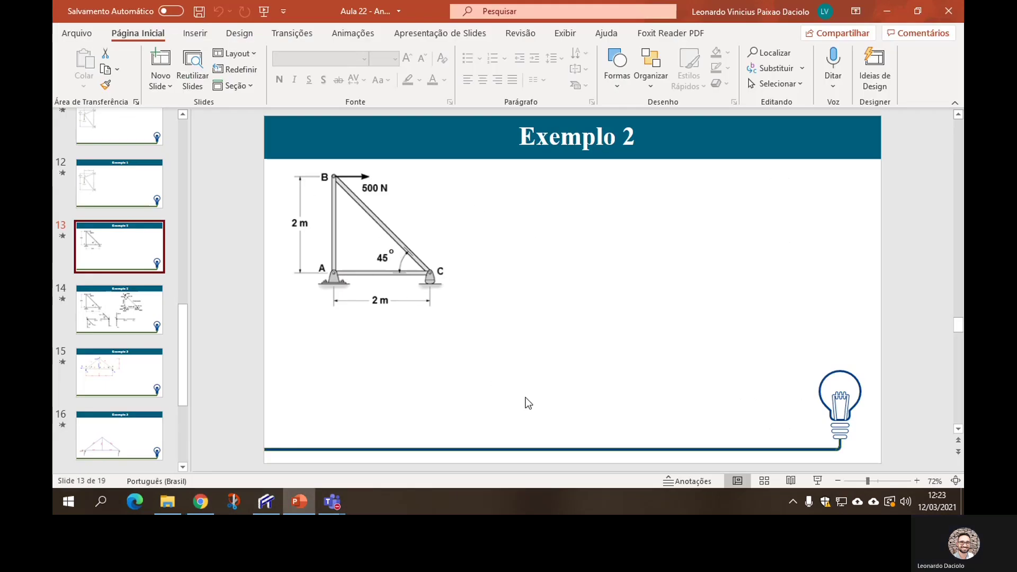
pyautogui.click(311, 504)
pyautogui.click(312, 504)
pyautogui.click(267, 502)
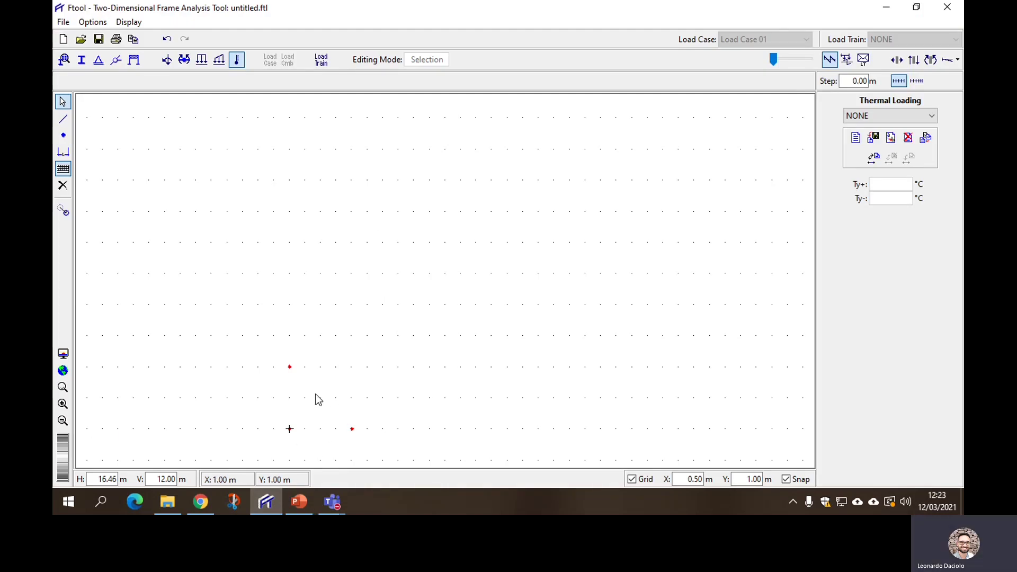
pyautogui.scroll(2, 317, 399)
pyautogui.scroll(-3, 316, 399)
pyautogui.scroll(2, 309, 425)
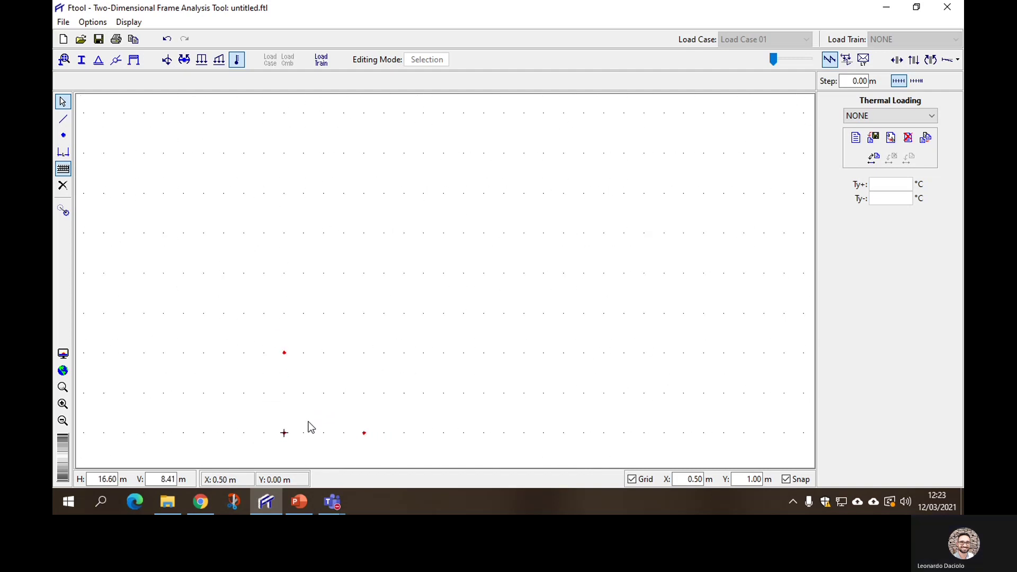
pyautogui.scroll(-2, 309, 425)
pyautogui.scroll(1, 309, 426)
pyautogui.click(62, 404)
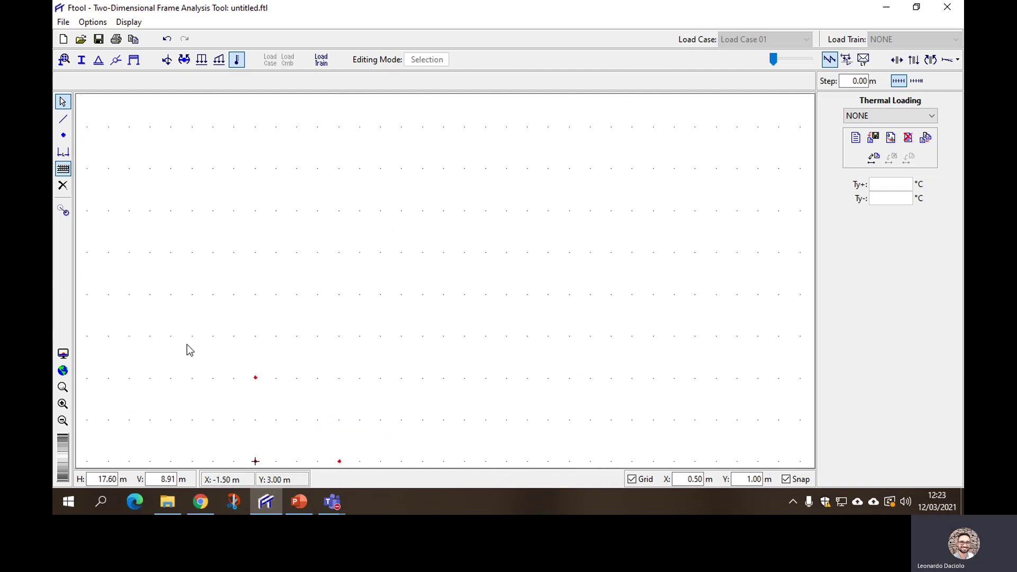
pyautogui.click(63, 387)
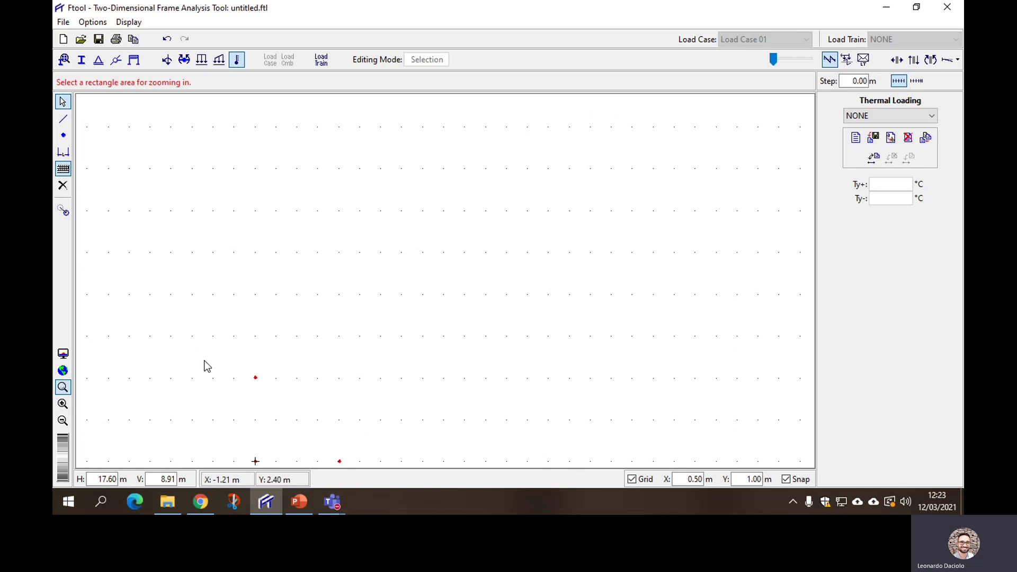
pyautogui.moveTo(204, 360); pyautogui.dragTo(410, 466)
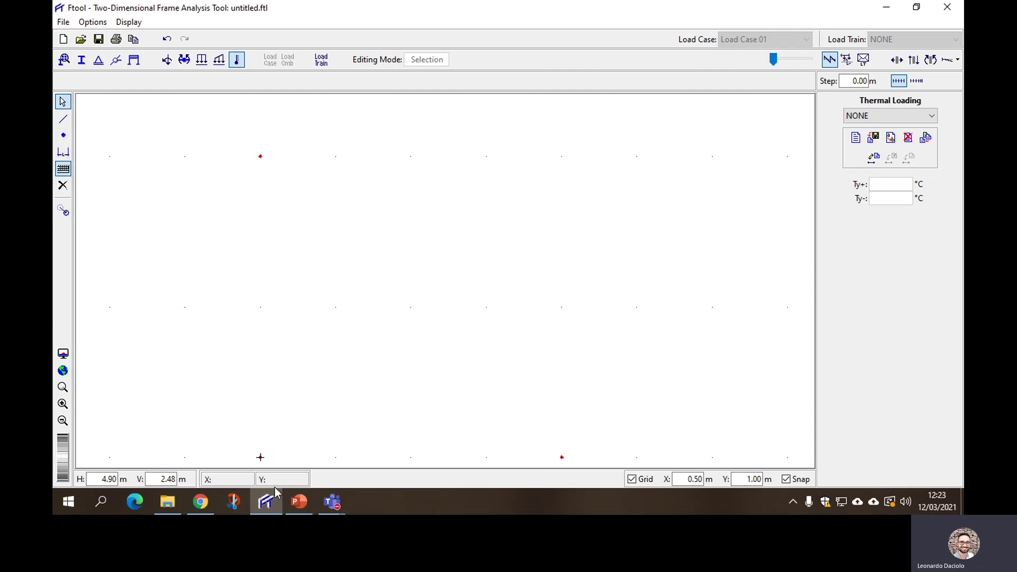
# With keyboard entry off, draw the vertical, horizontal and diagonal members joining the three nodes, compare with the slide, and return to selection mode
pyautogui.click(71, 171)
pyautogui.click(63, 119)
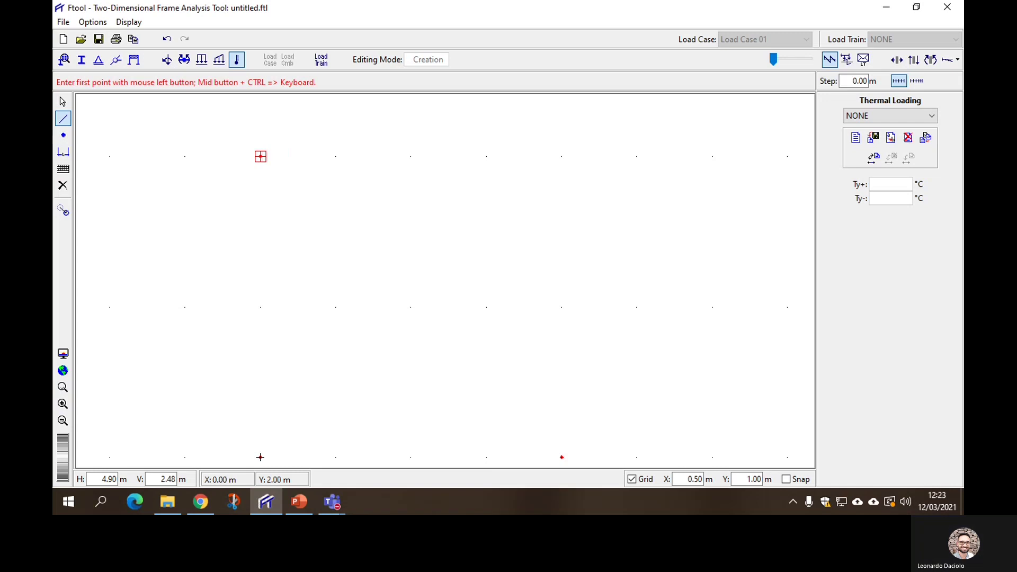
pyautogui.click(260, 156)
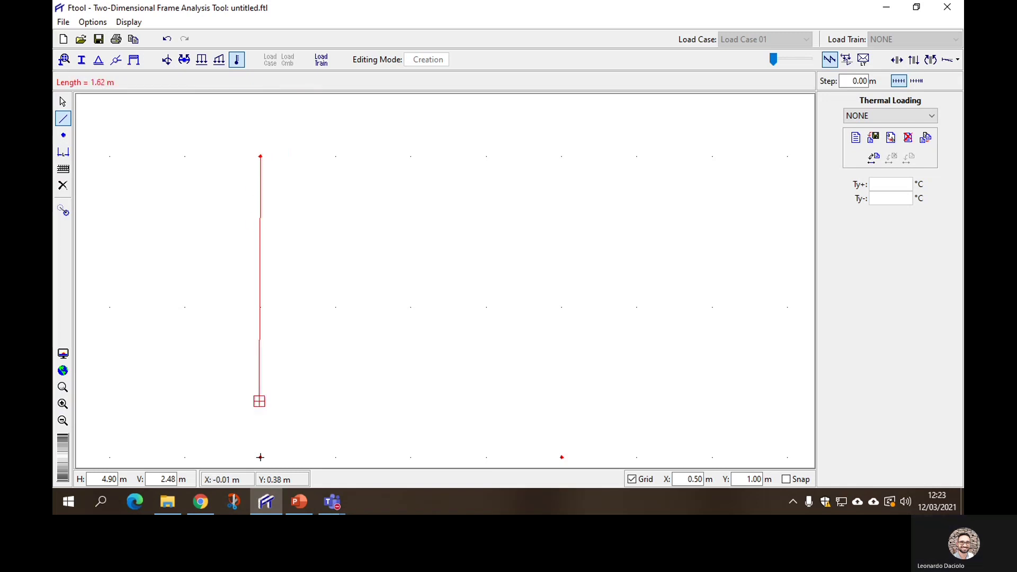
pyautogui.click(260, 457)
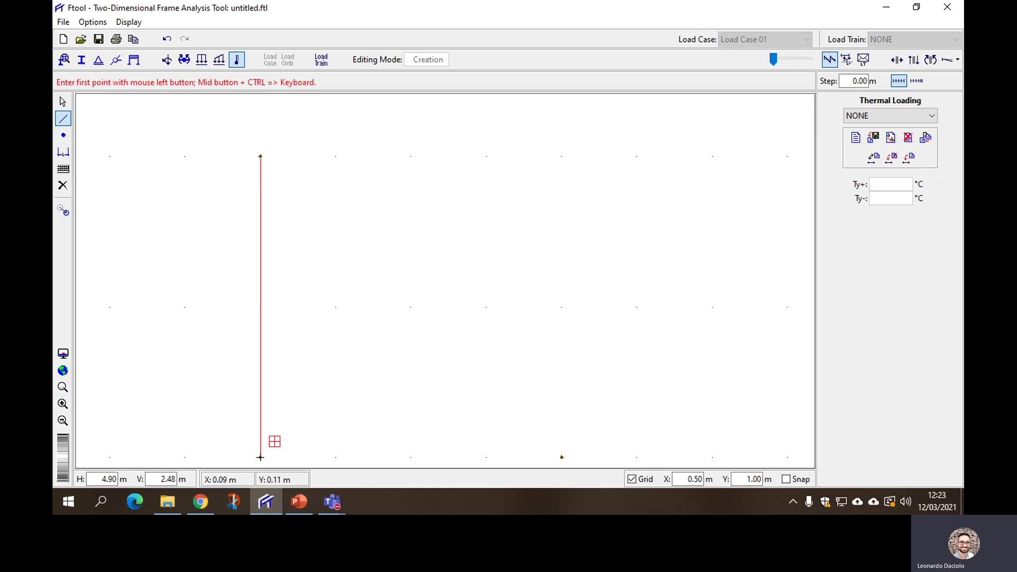
pyautogui.click(260, 457)
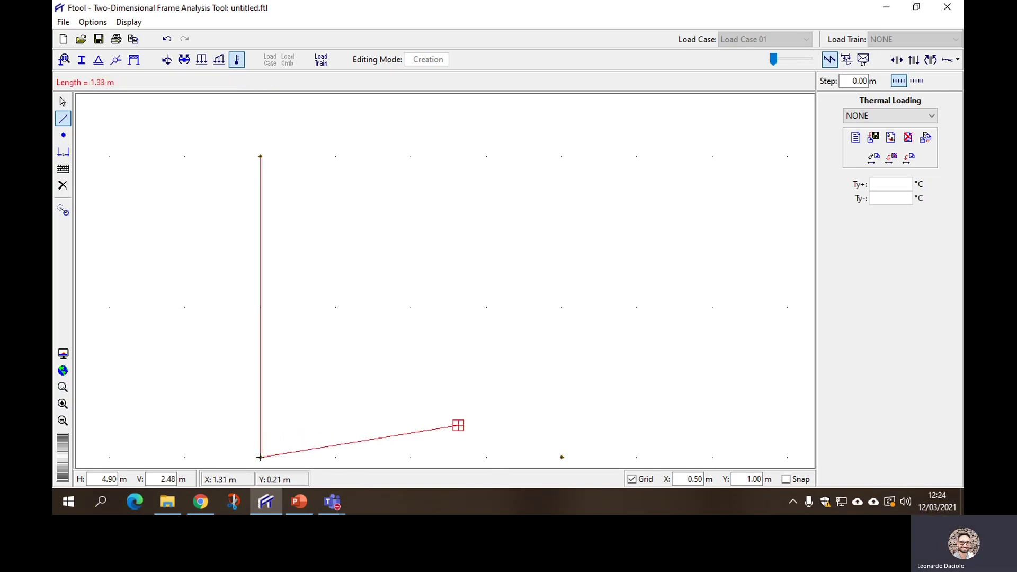
pyautogui.click(561, 457)
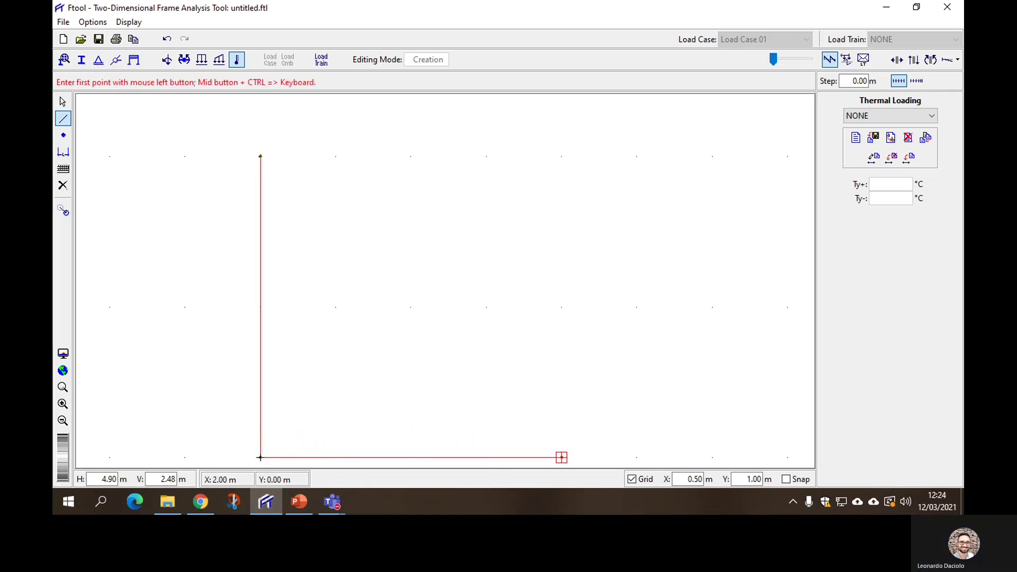
pyautogui.click(562, 457)
pyautogui.click(260, 156)
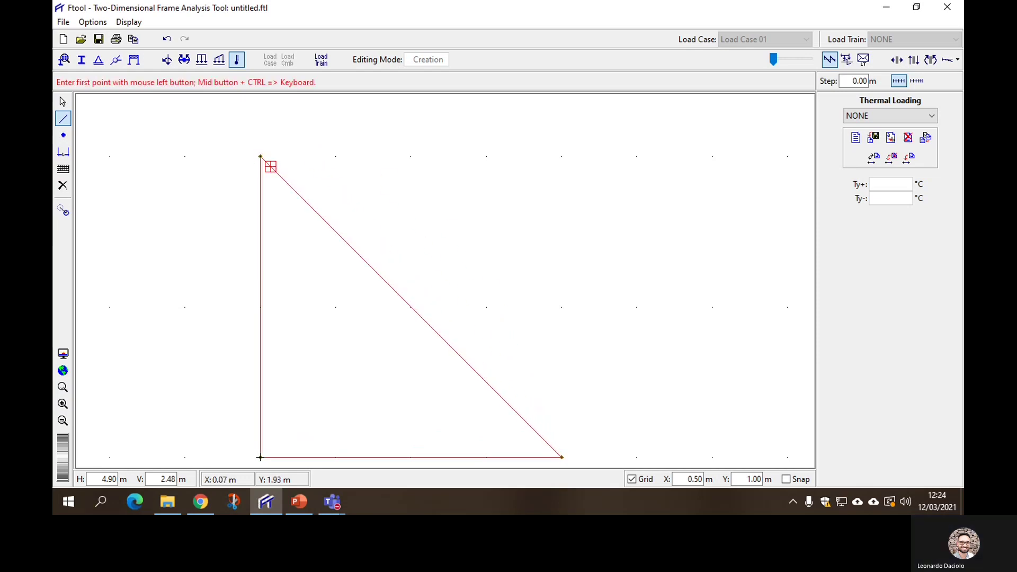
pyautogui.click(310, 500)
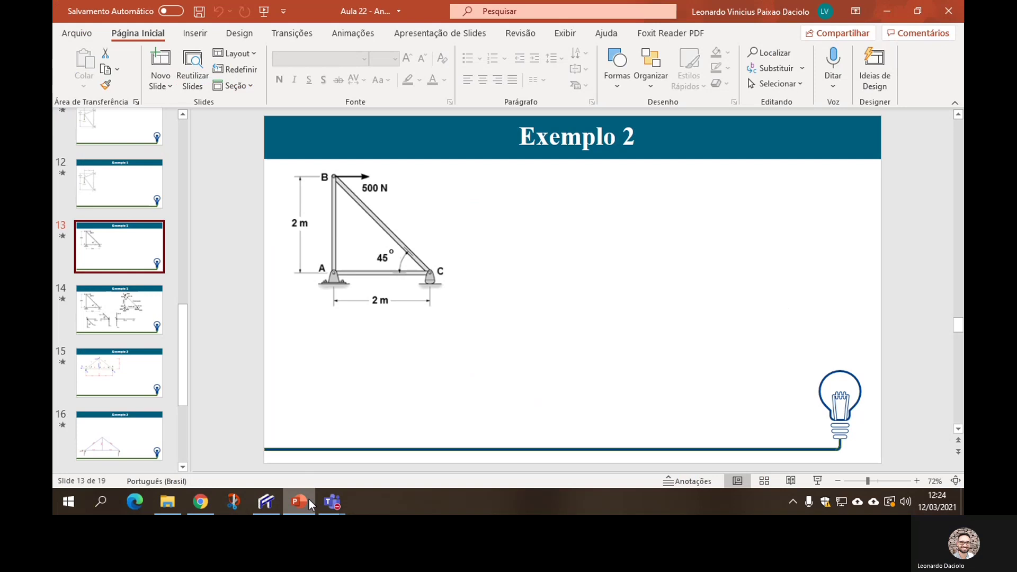
pyautogui.click(310, 499)
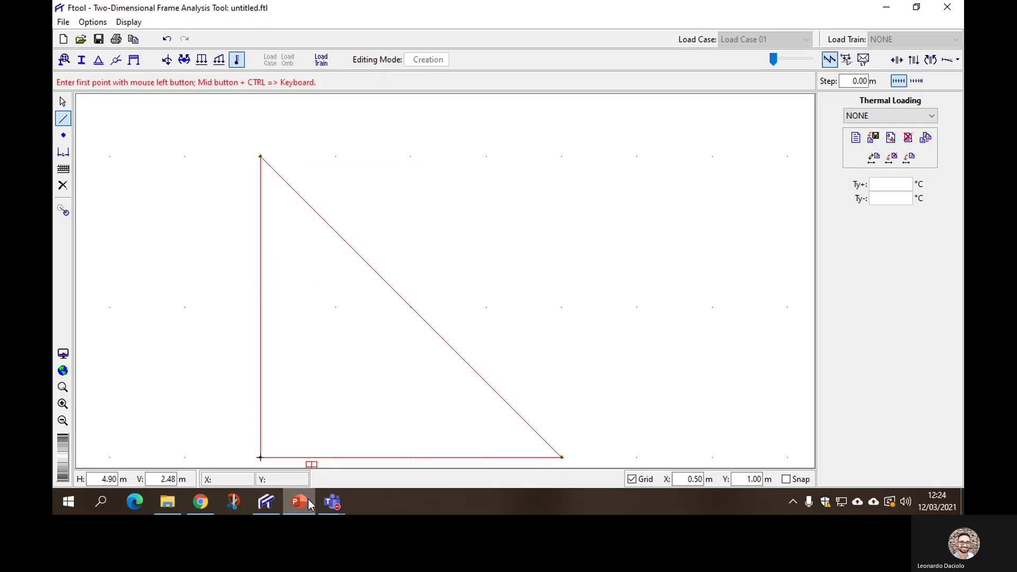
pyautogui.click(62, 102)
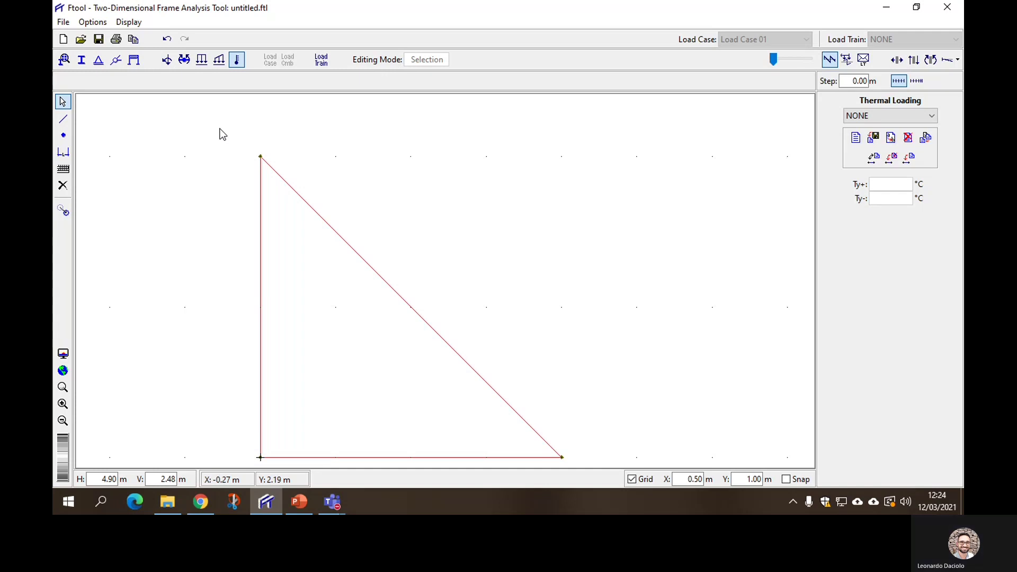
# Try window-selecting the whole truss and bring up the Rotation Release settings
pyautogui.moveTo(223, 134); pyautogui.dragTo(581, 463)
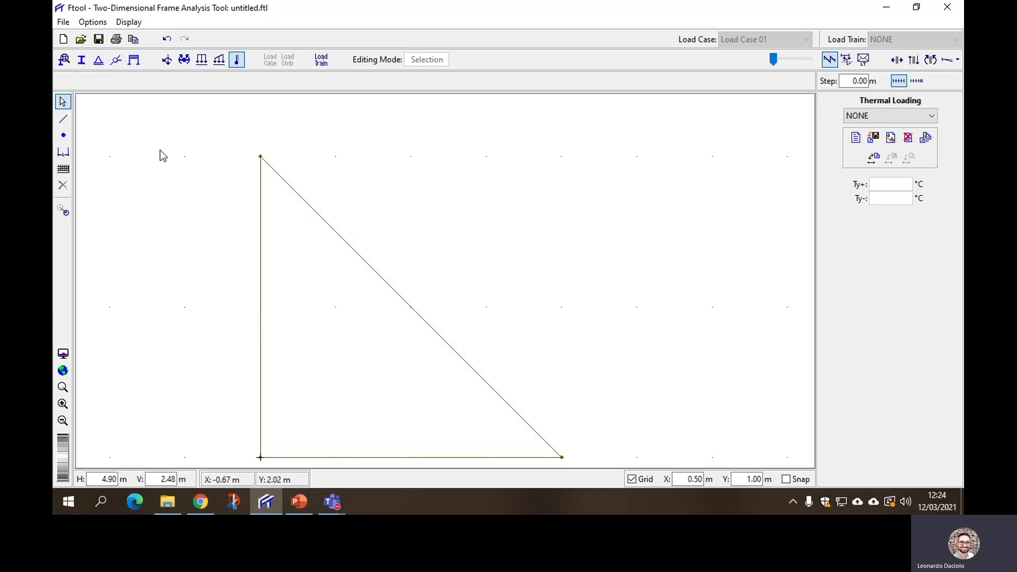
pyautogui.moveTo(181, 99); pyautogui.dragTo(581, 468)
pyautogui.click(116, 60)
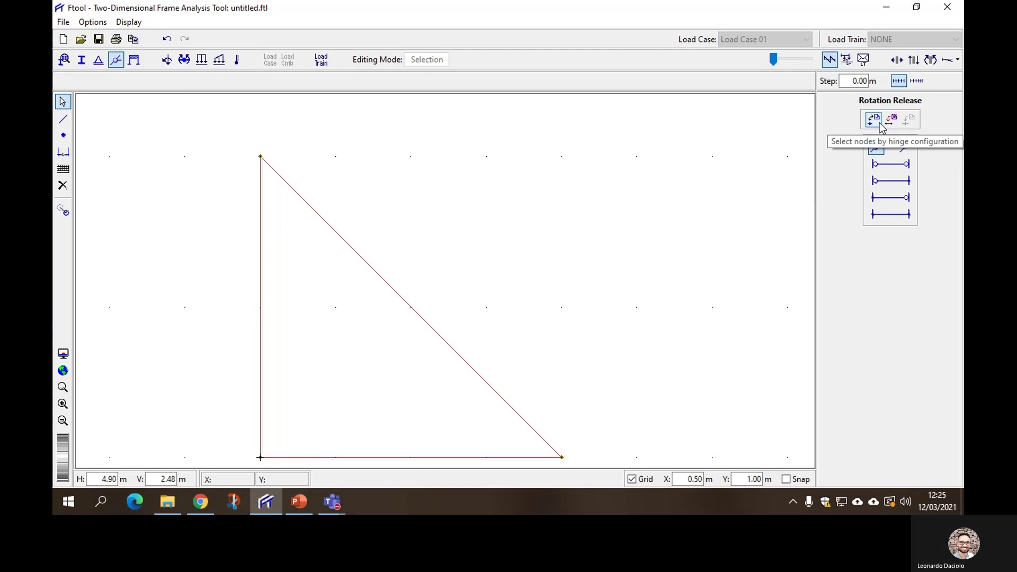
pyautogui.moveTo(233, 146); pyautogui.dragTo(585, 461)
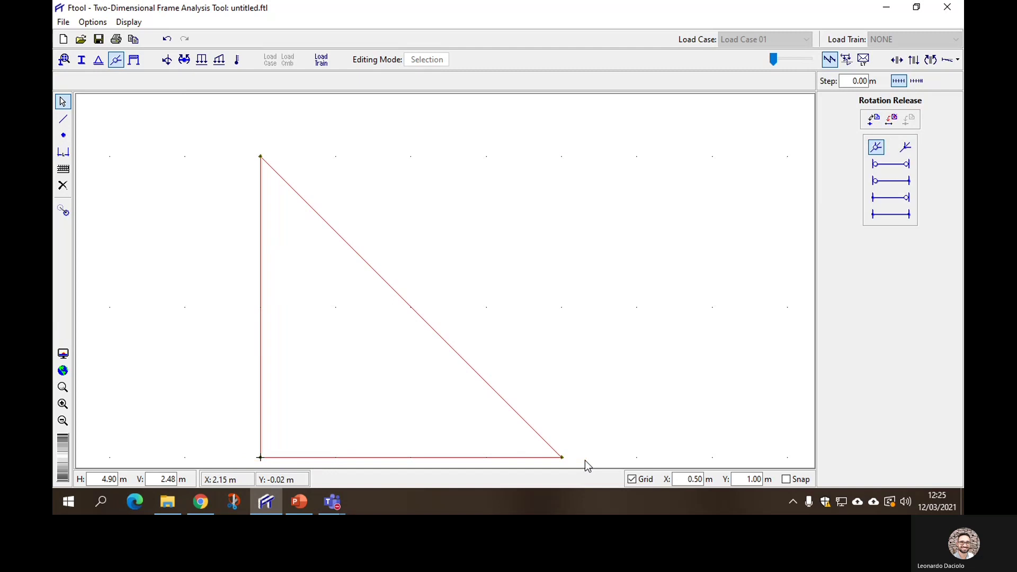
pyautogui.click(873, 119)
pyautogui.click(584, 220)
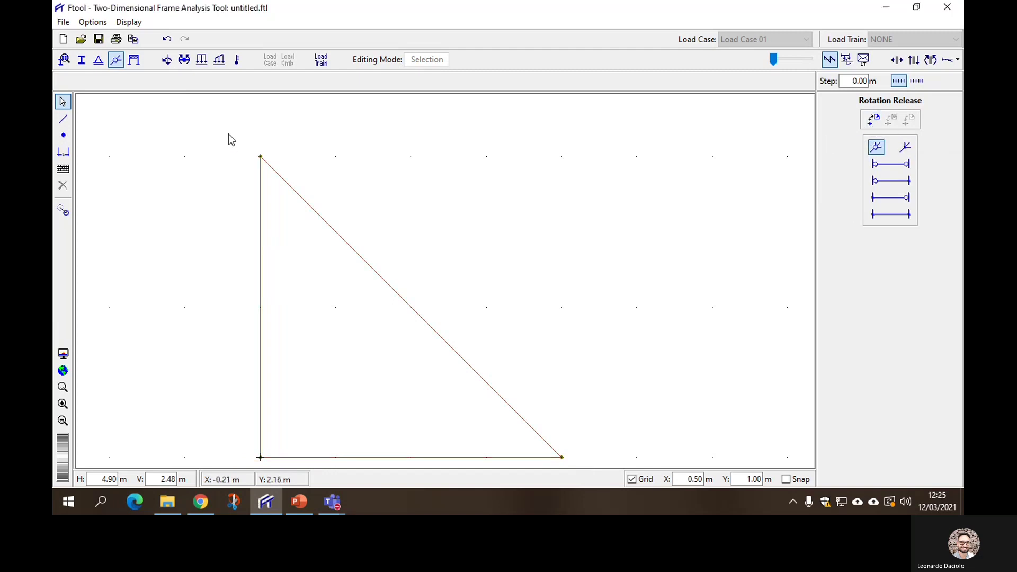
# Apply a hinge articulating all members at the truss's top node at X 0.00 m, Y 2.00 m
pyautogui.click(260, 156)
pyautogui.click(278, 133)
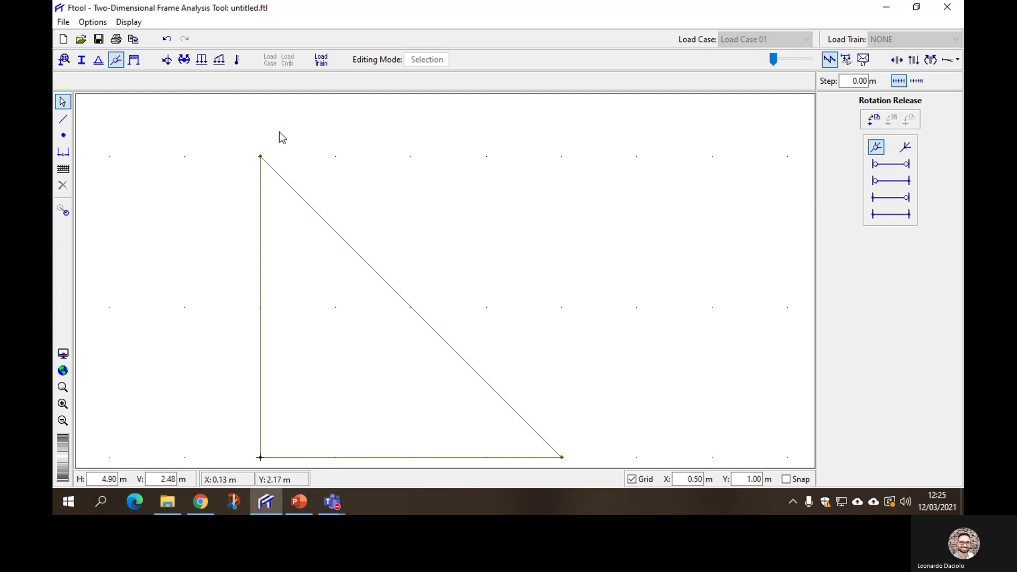
pyautogui.click(875, 149)
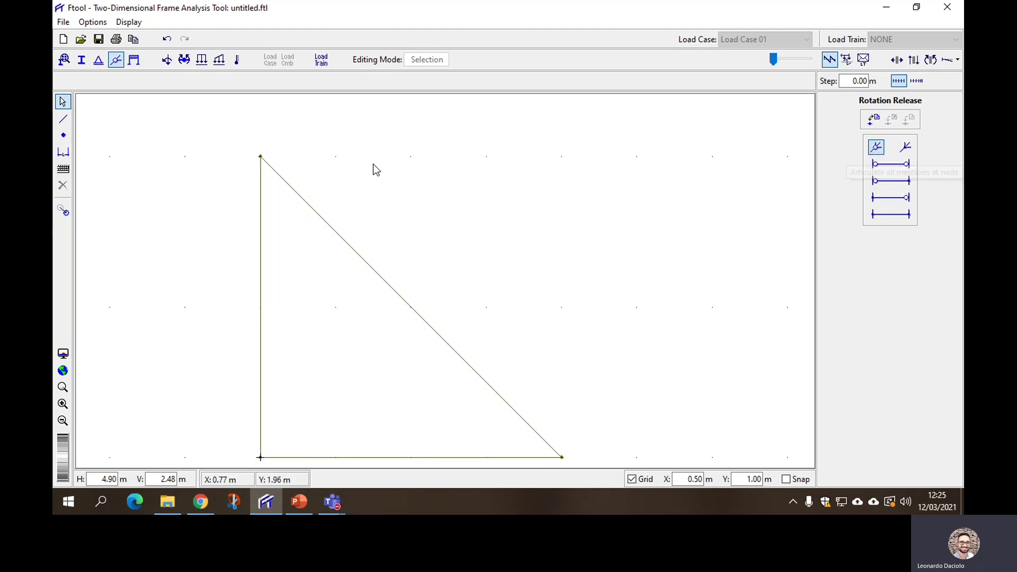
pyautogui.click(258, 155)
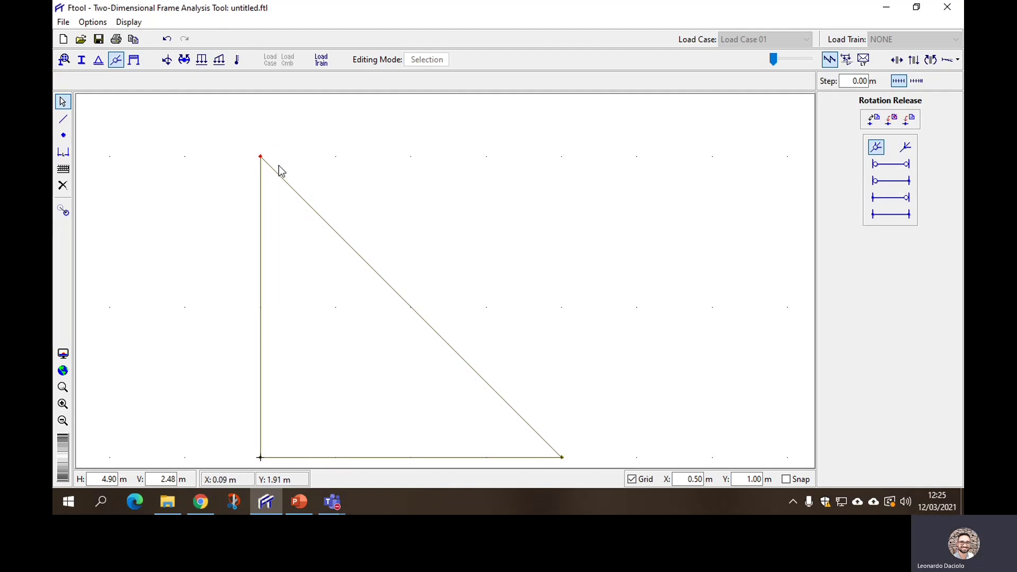
pyautogui.click(907, 123)
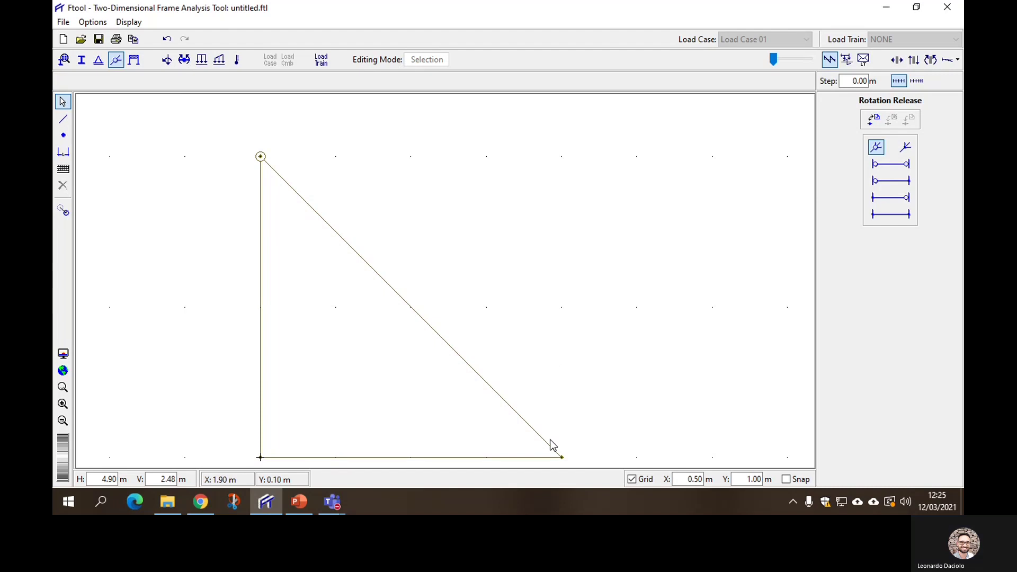
# Apply hinges articulating all members at the node at X 2.00 m, Y 0.00 m and at the origin node
pyautogui.moveTo(545, 440); pyautogui.dragTo(579, 467)
pyautogui.click(909, 126)
pyautogui.moveTo(249, 447); pyautogui.dragTo(283, 467)
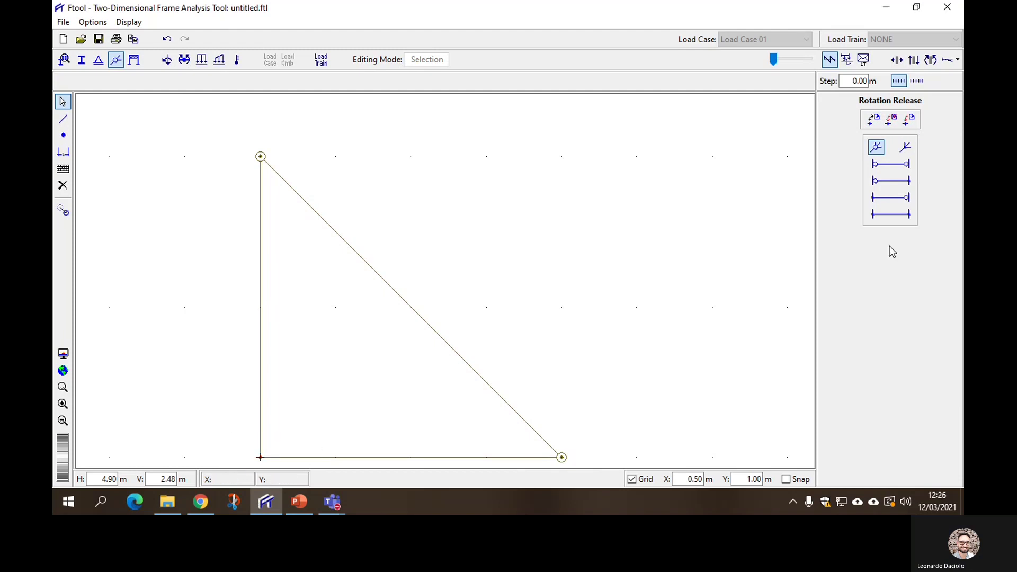
pyautogui.click(909, 120)
# After checking the Exemplo 2 slide, apply a pinned support at the truss's origin node with X and Y displacements fixed and Z rotation free
pyautogui.click(301, 502)
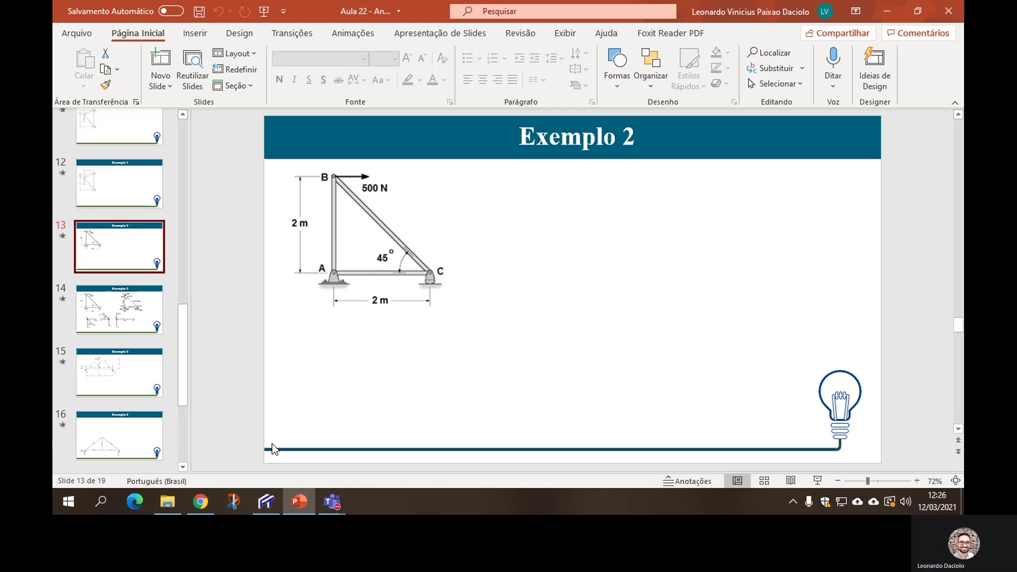
pyautogui.click(265, 501)
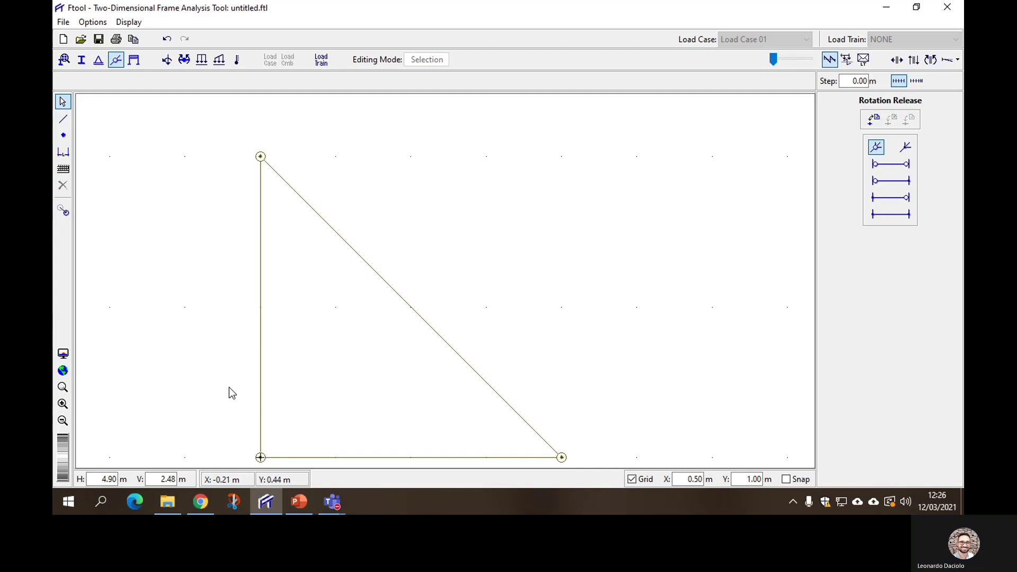
pyautogui.moveTo(248, 436); pyautogui.dragTo(277, 465)
pyautogui.click(98, 62)
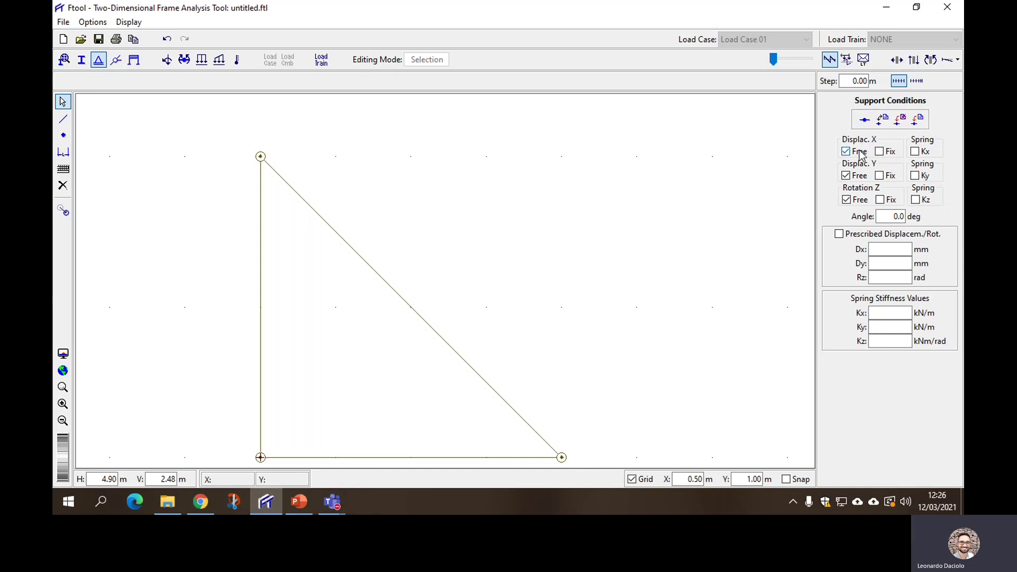
pyautogui.click(884, 157)
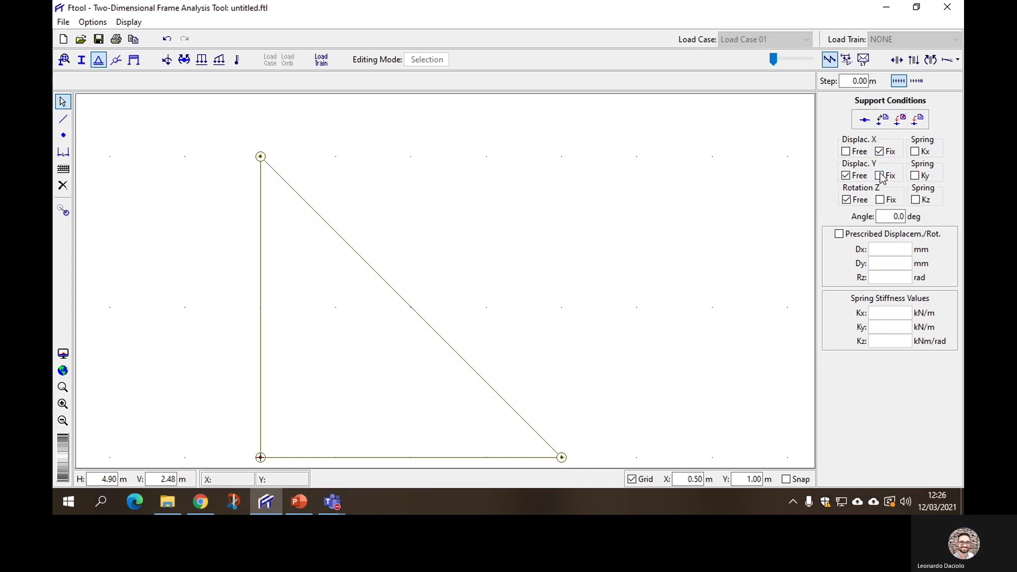
pyautogui.click(880, 176)
pyautogui.click(921, 120)
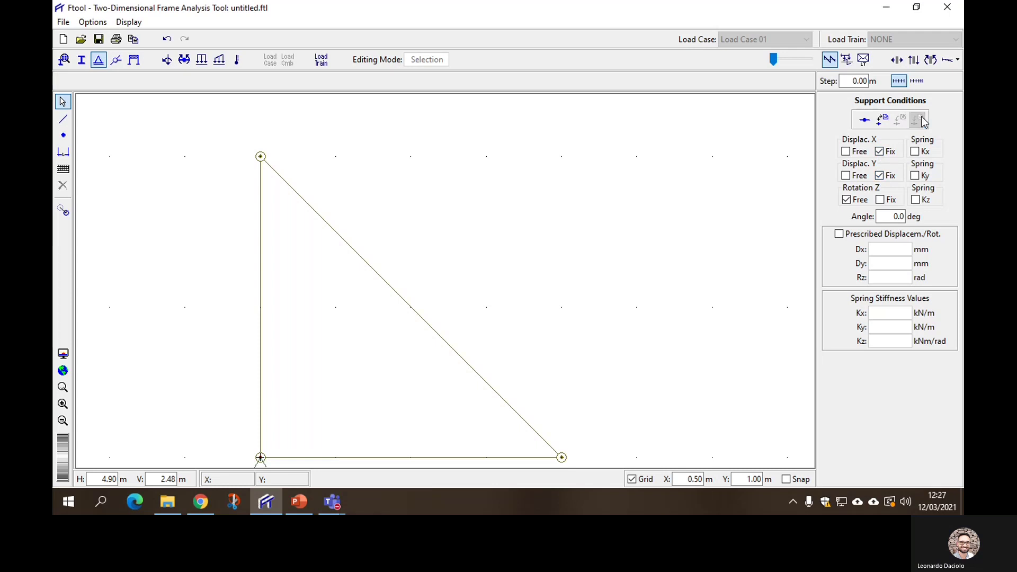
pyautogui.scroll(-1, 418, 273)
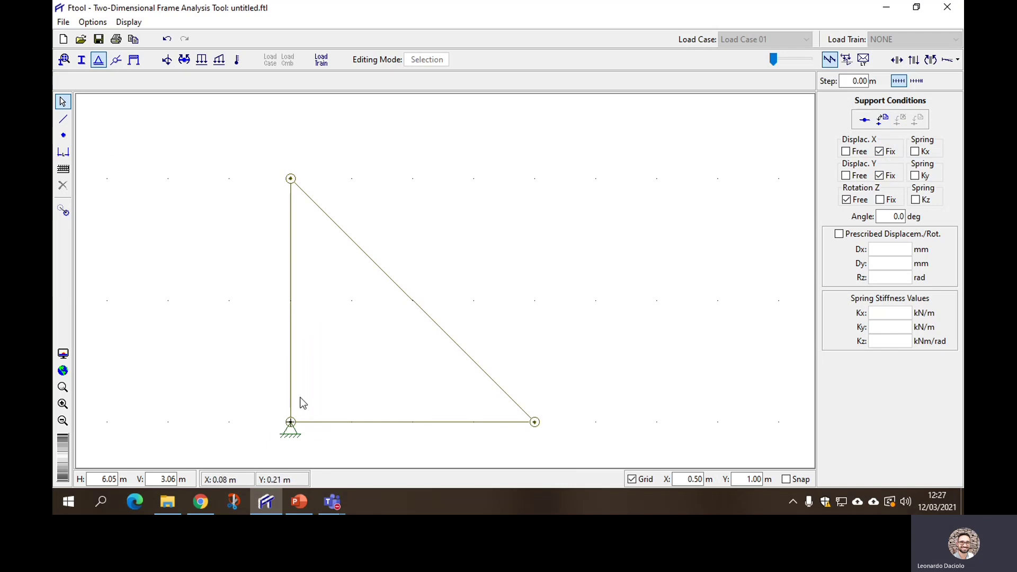
pyautogui.scroll(1, 292, 425)
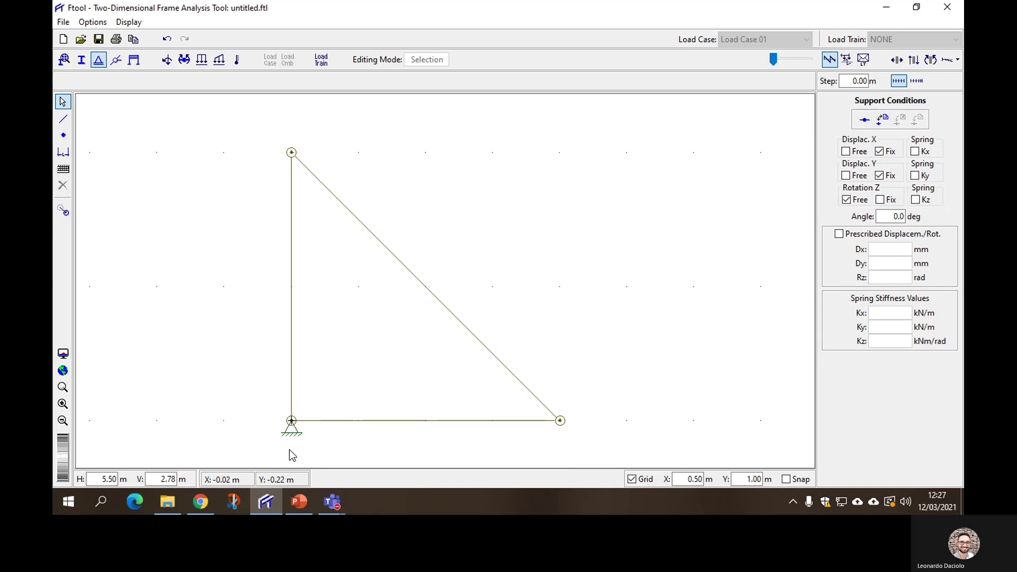
# Compare node C with the slide and apply a roller support at the node at X 2.00 m, Y 0.00 m, with X free and Y fixed
pyautogui.moveTo(547, 395); pyautogui.dragTo(589, 437)
pyautogui.click(299, 501)
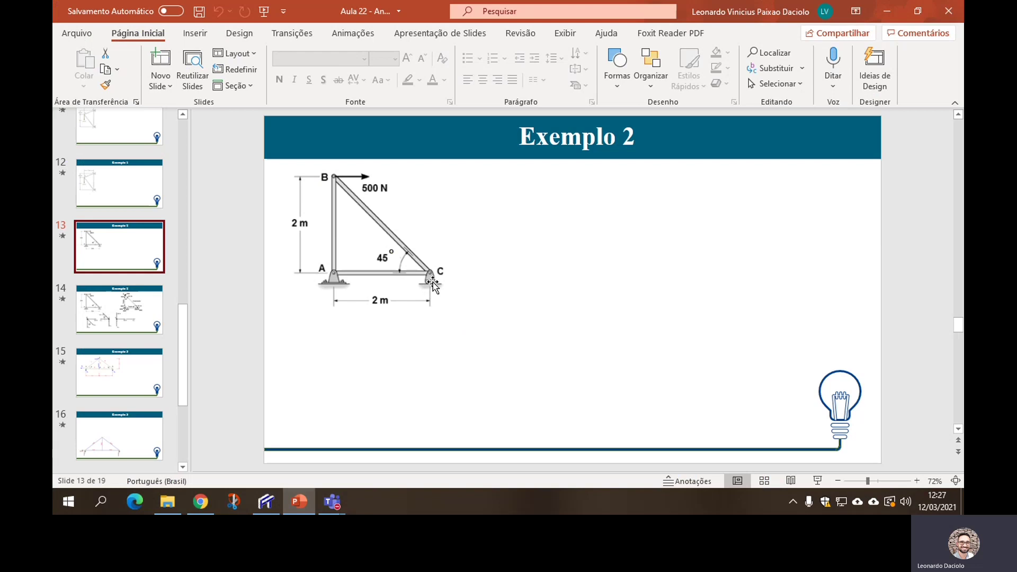
pyautogui.click(299, 502)
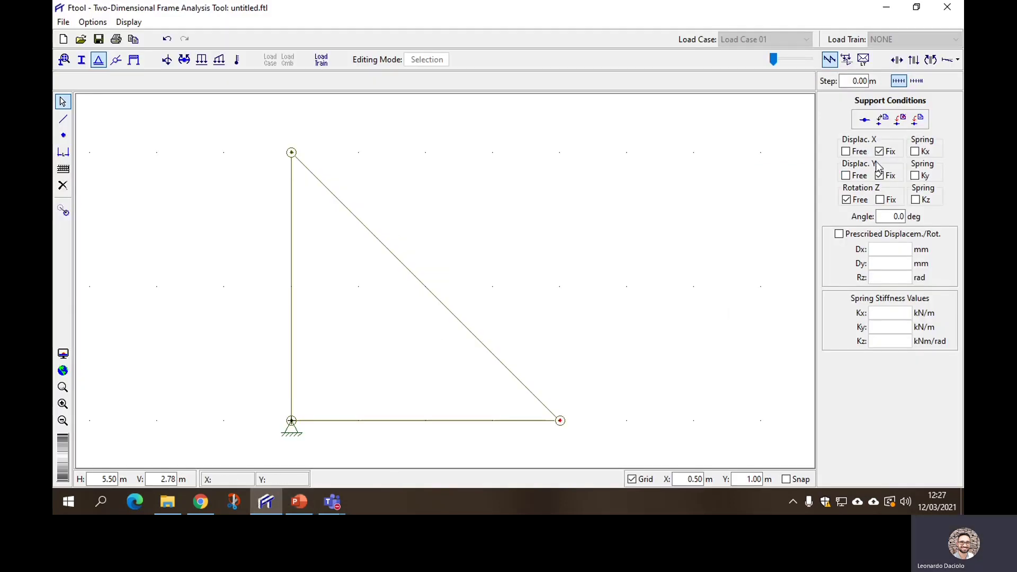
pyautogui.click(846, 152)
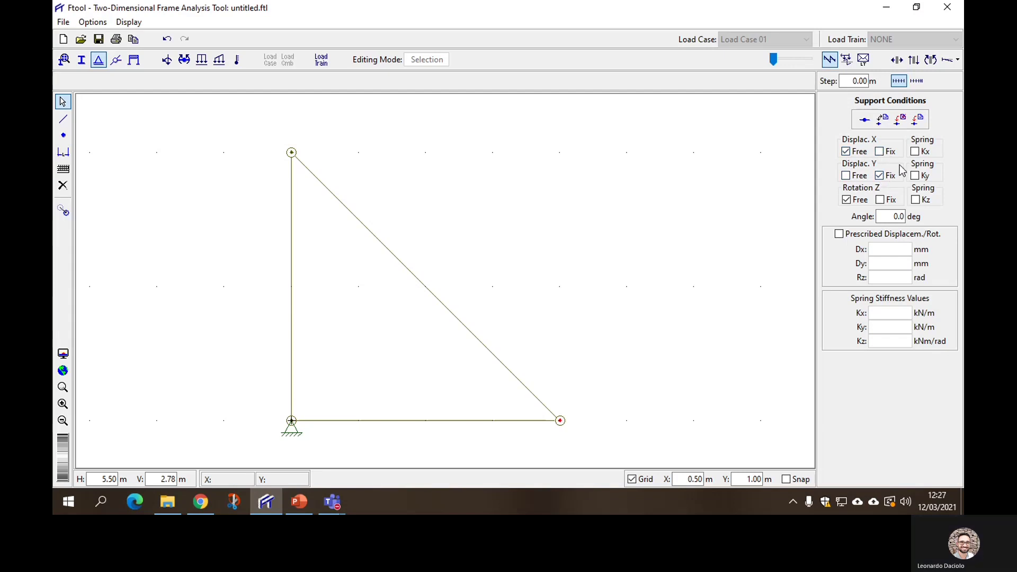
pyautogui.click(747, 241)
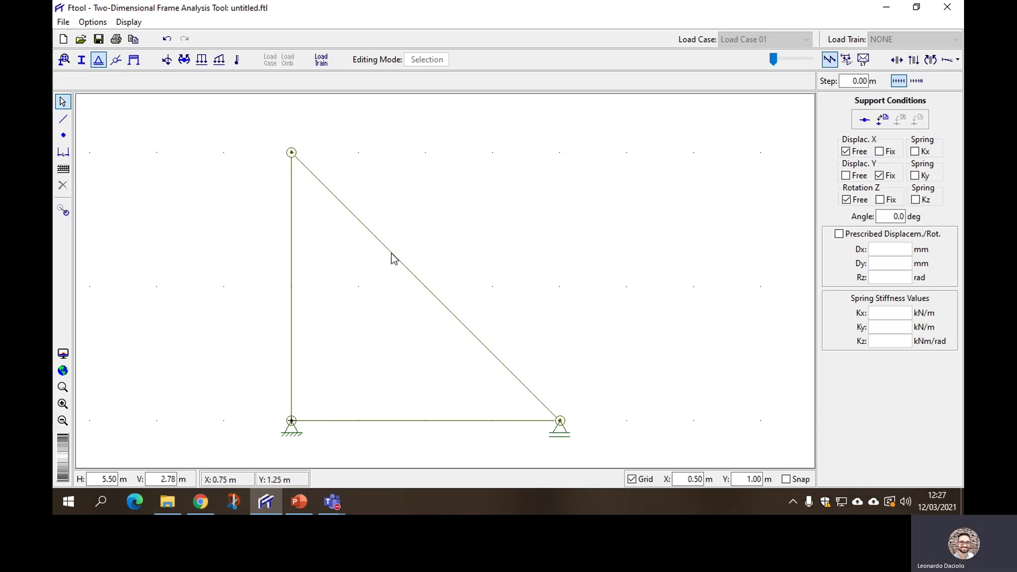
# Look over the display settings and set the support and hinge display size to Large
pyautogui.click(93, 22)
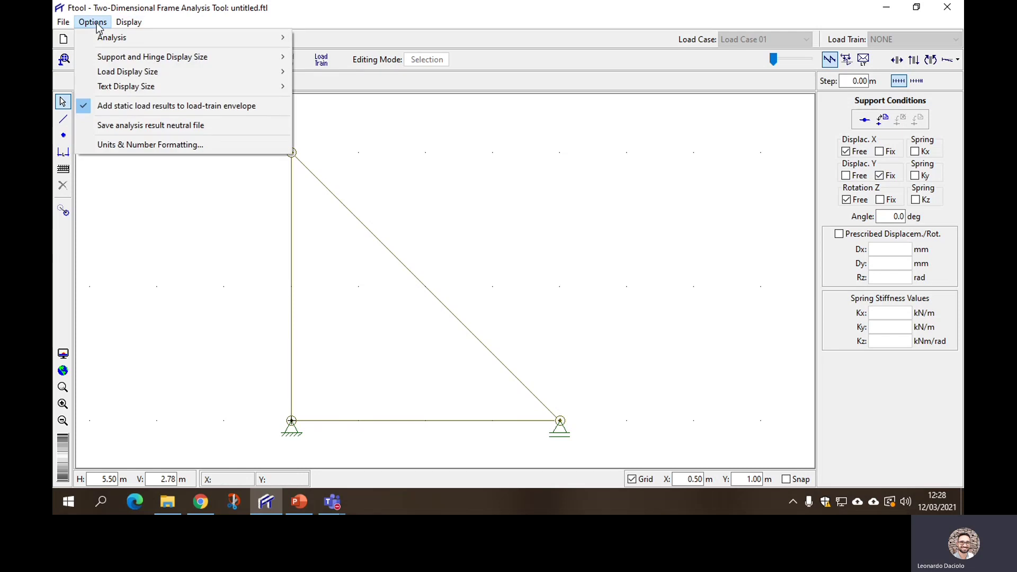
pyautogui.moveTo(139, 24)
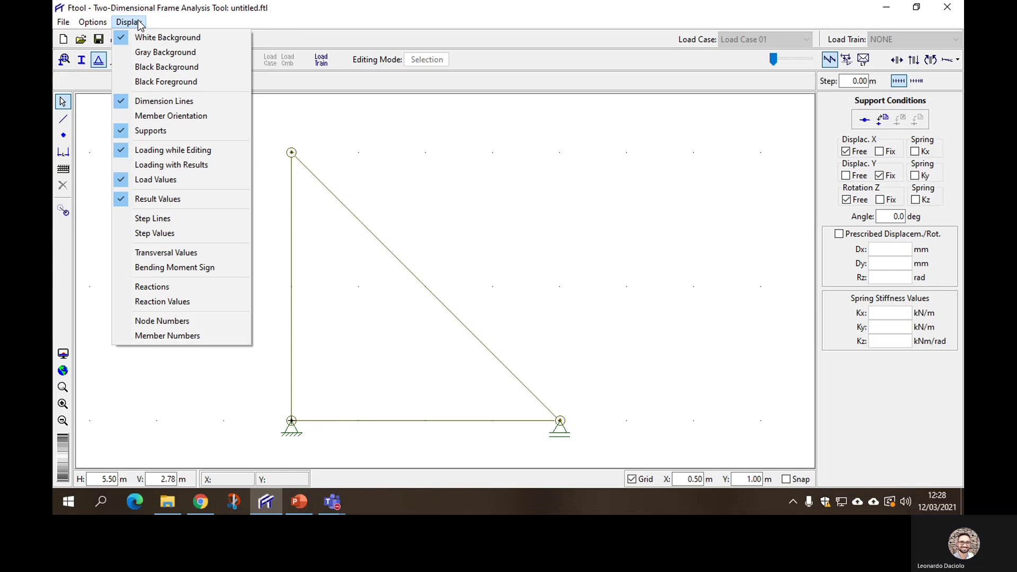
pyautogui.moveTo(99, 27)
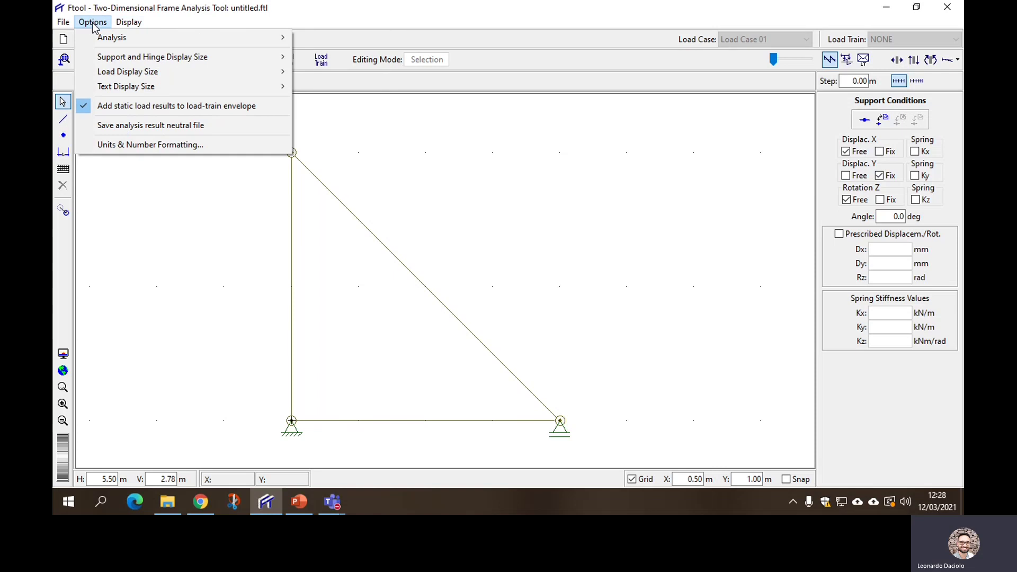
pyautogui.moveTo(102, 58)
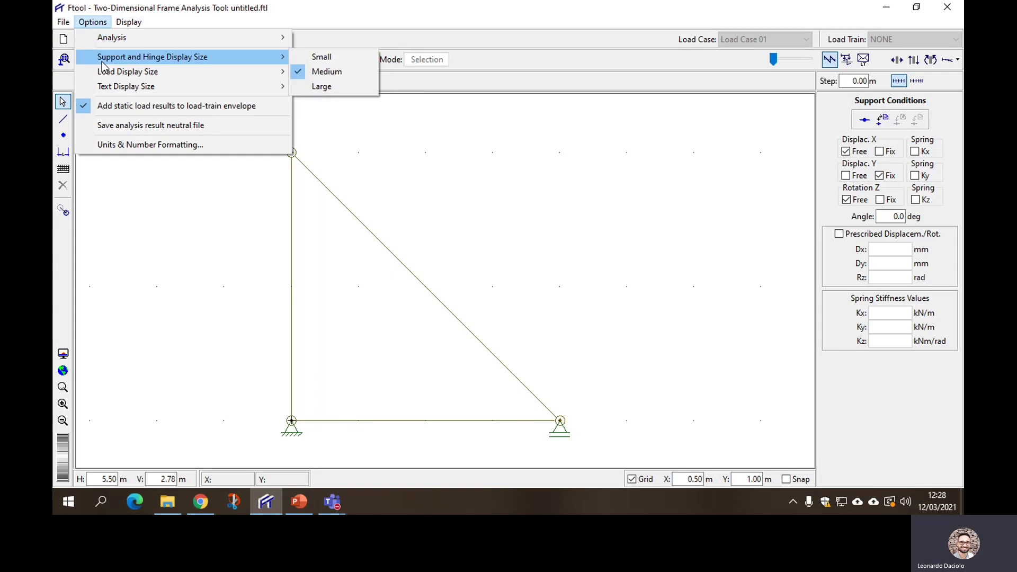
pyautogui.click(327, 88)
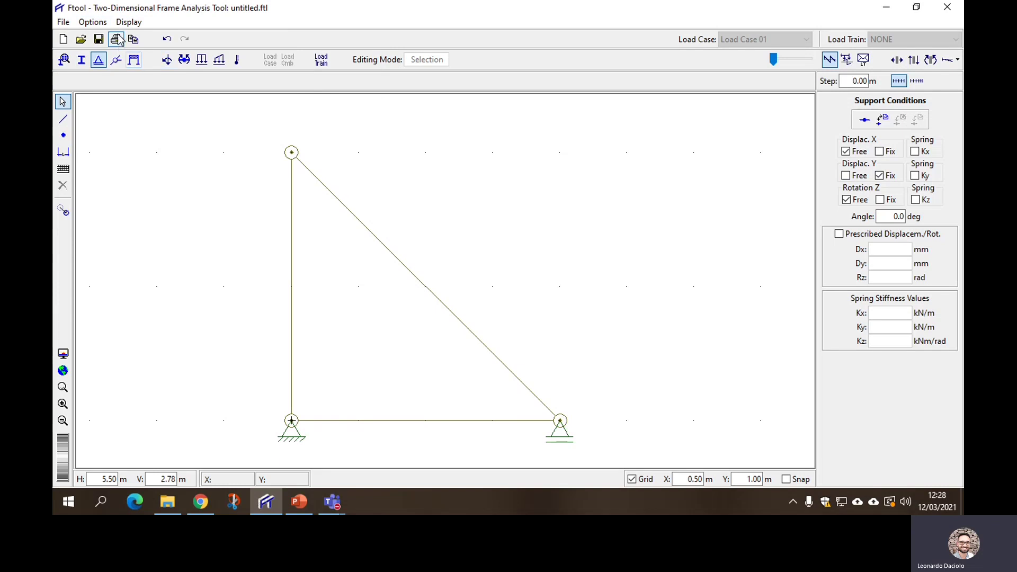
# Set the load display size and the text display size to Large, and review the display size options
pyautogui.click(101, 22)
pyautogui.moveTo(150, 74)
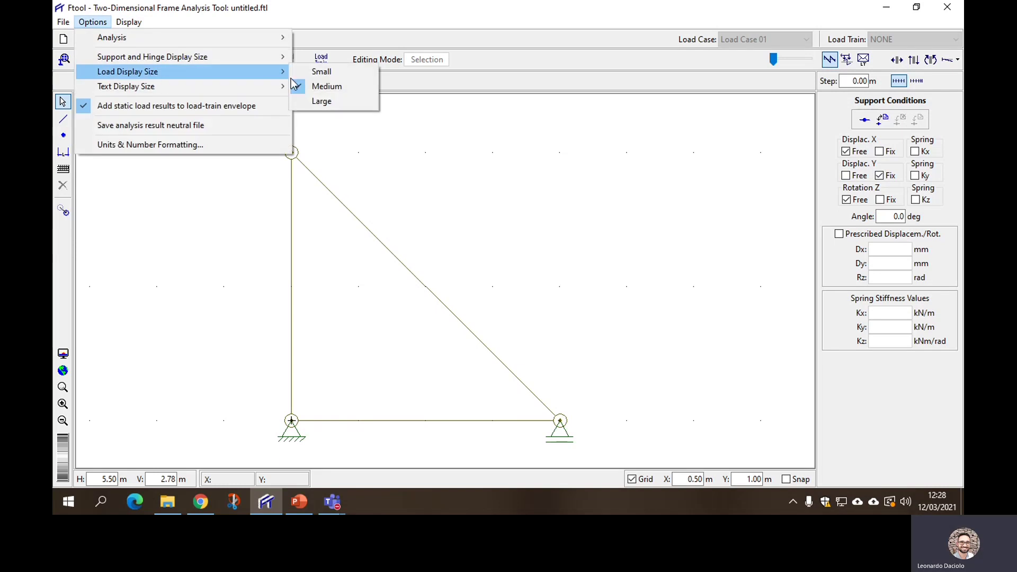
pyautogui.click(332, 100)
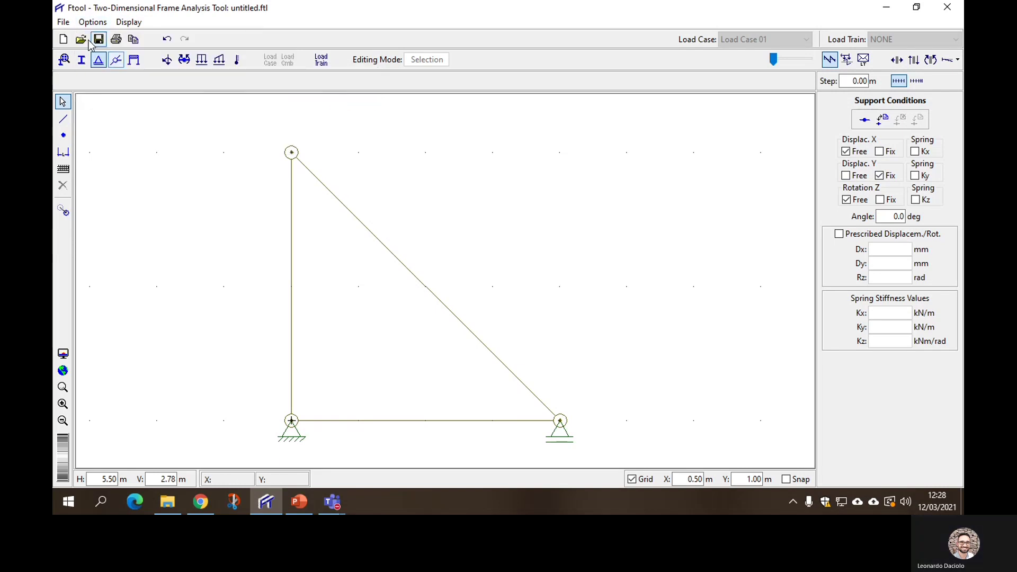
pyautogui.click(92, 22)
pyautogui.moveTo(170, 87)
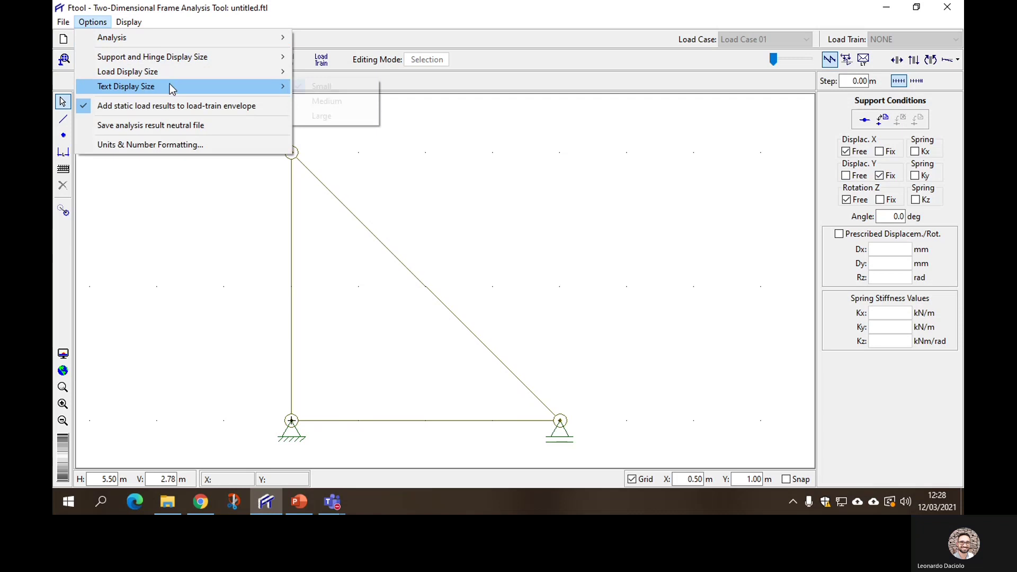
pyautogui.click(324, 116)
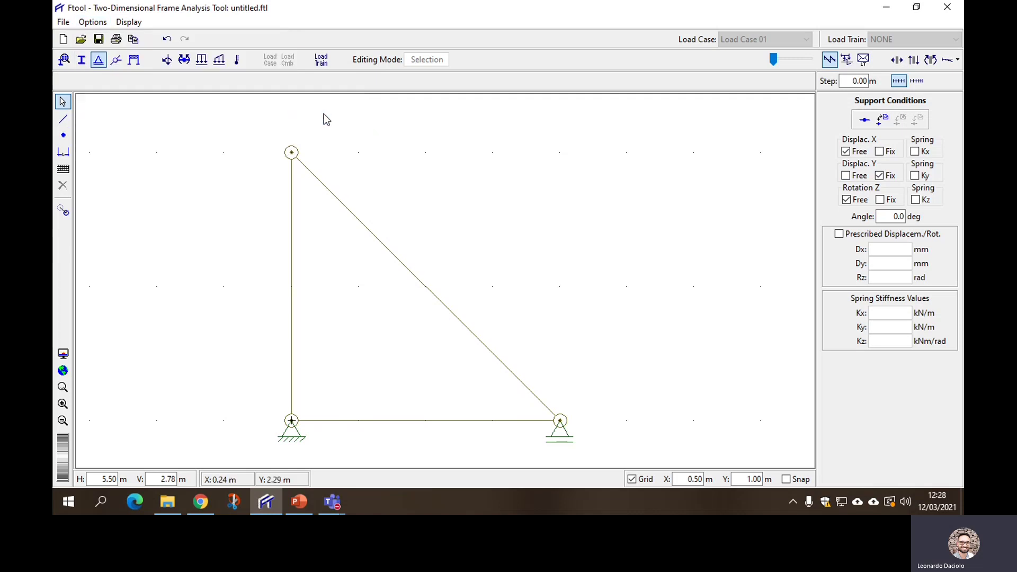
pyautogui.click(92, 22)
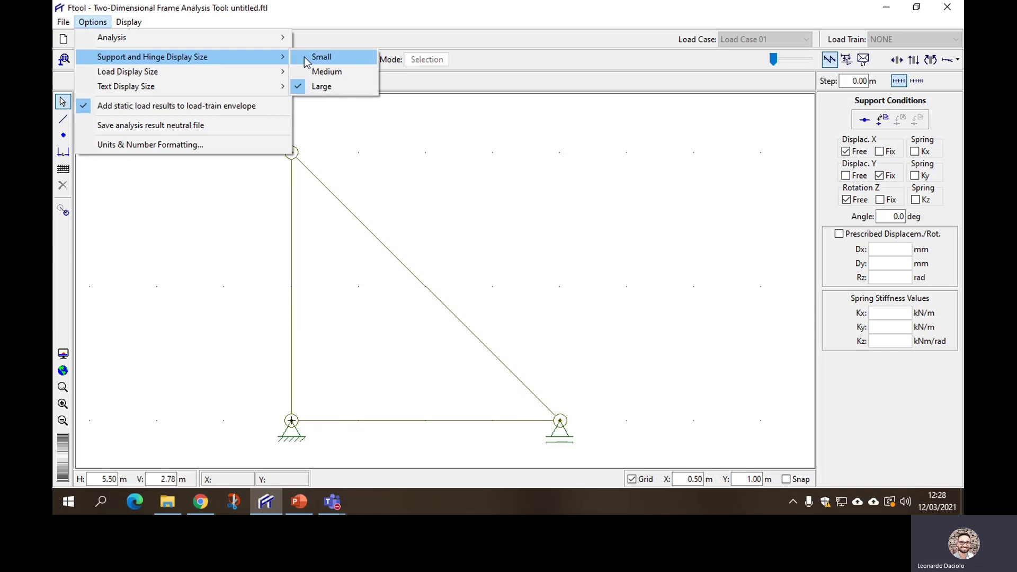
pyautogui.moveTo(253, 81)
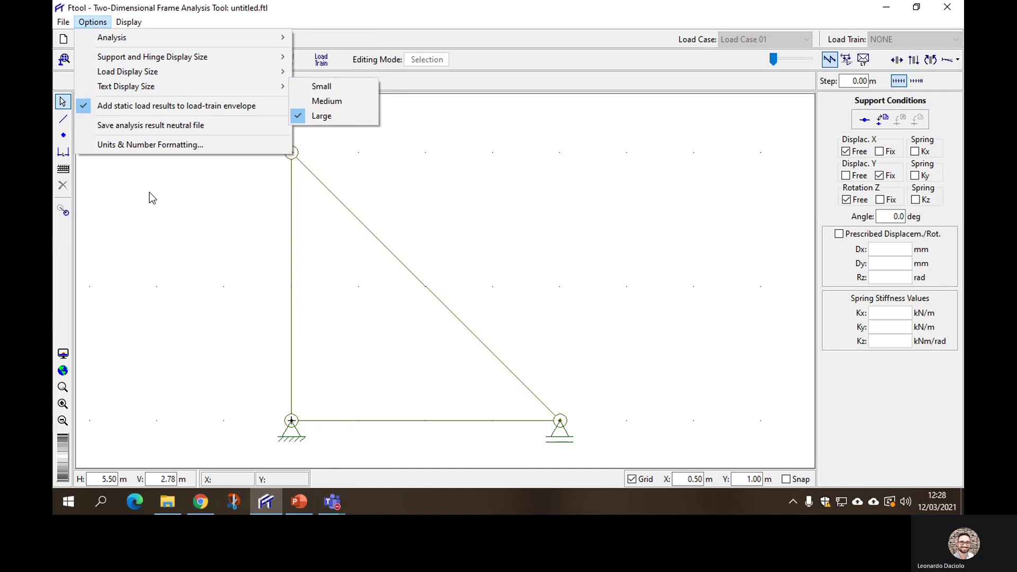
pyautogui.click(167, 206)
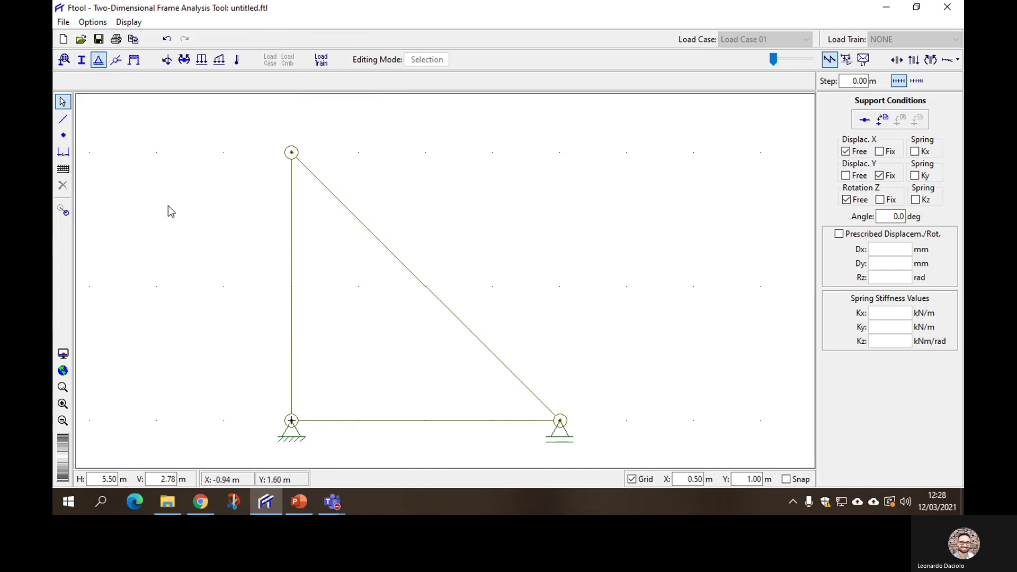
# Consult the load on the Exemplo 2 slide and create a nodal forces block labelled "Nó B", keeping it as the current block
pyautogui.click(294, 507)
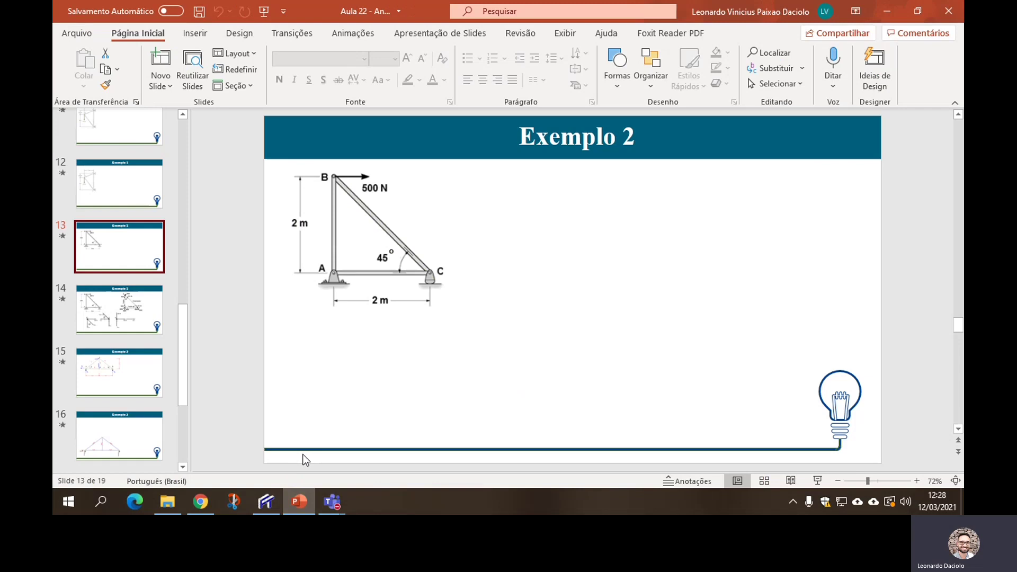
pyautogui.click(299, 503)
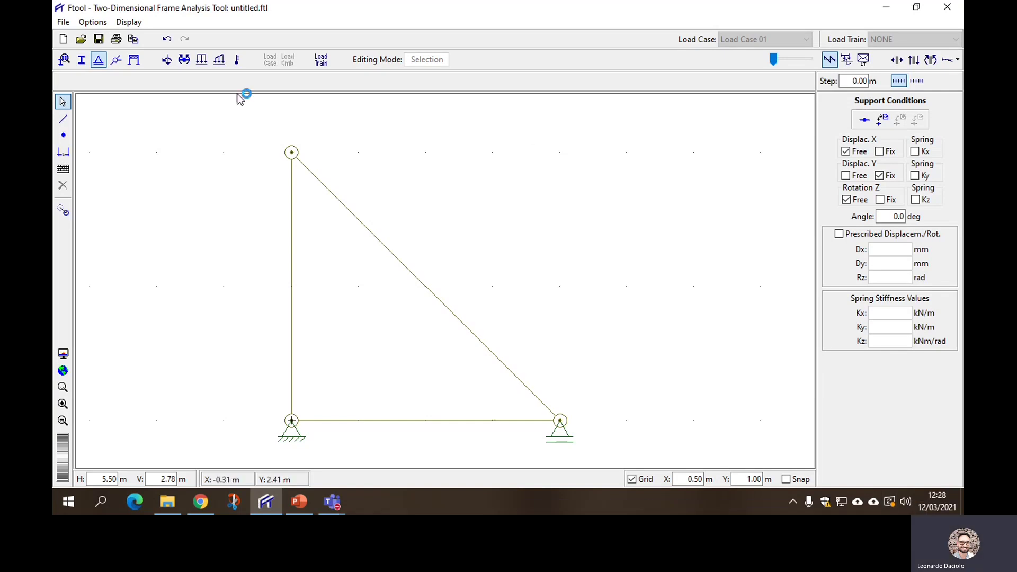
pyautogui.click(168, 62)
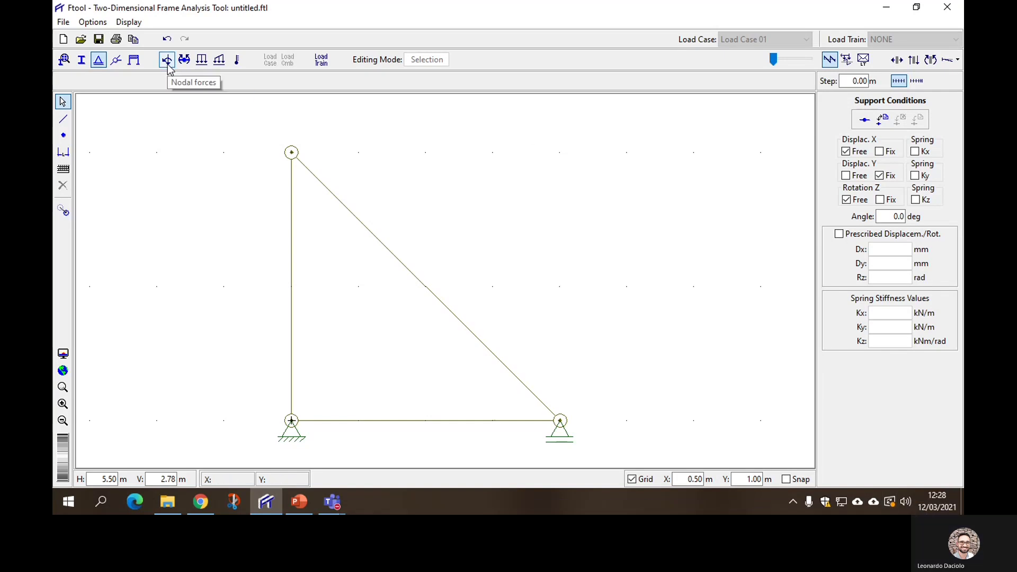
pyautogui.click(168, 62)
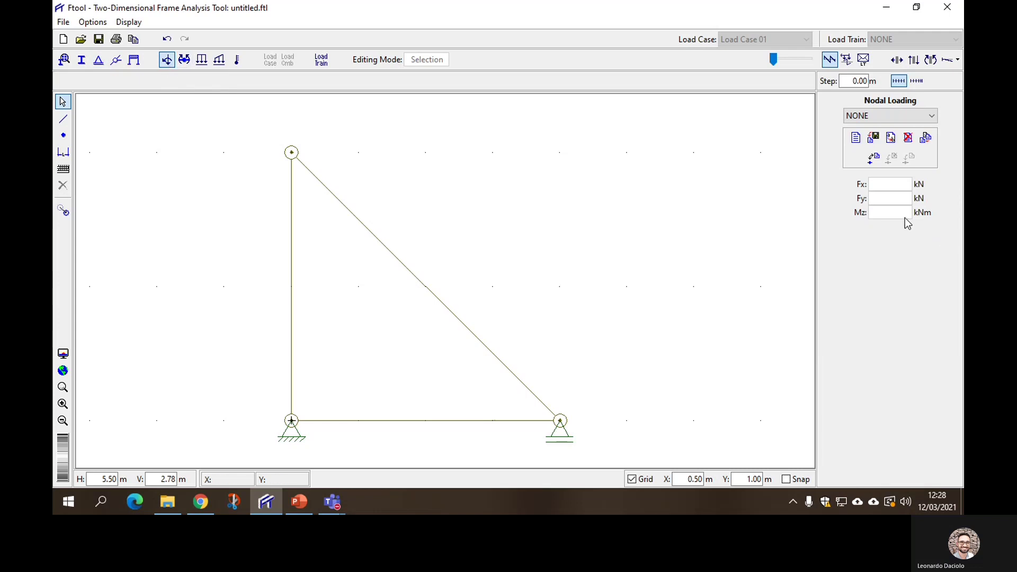
pyautogui.click(854, 139)
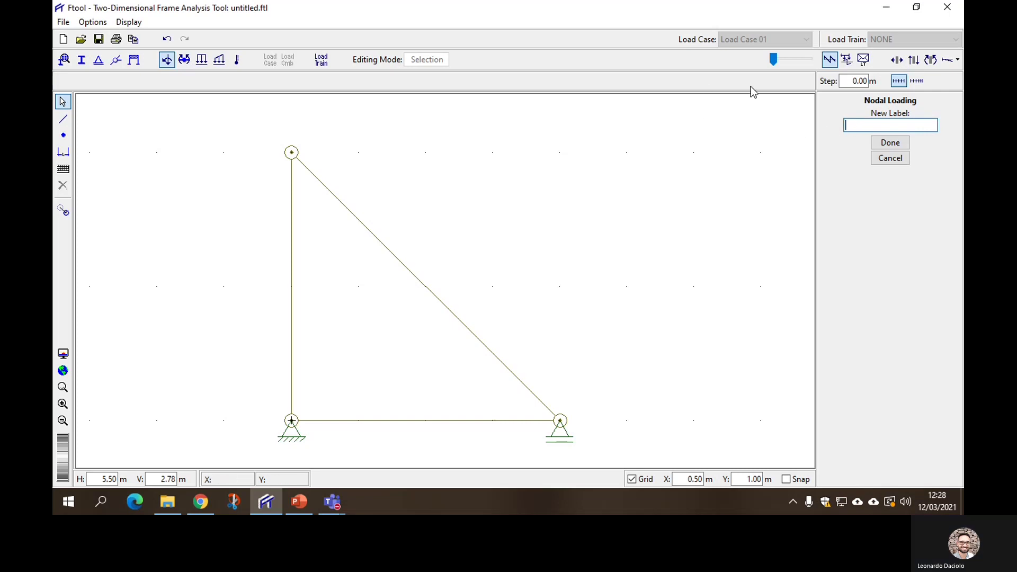
pyautogui.write('Nó B')
pyautogui.click(893, 147)
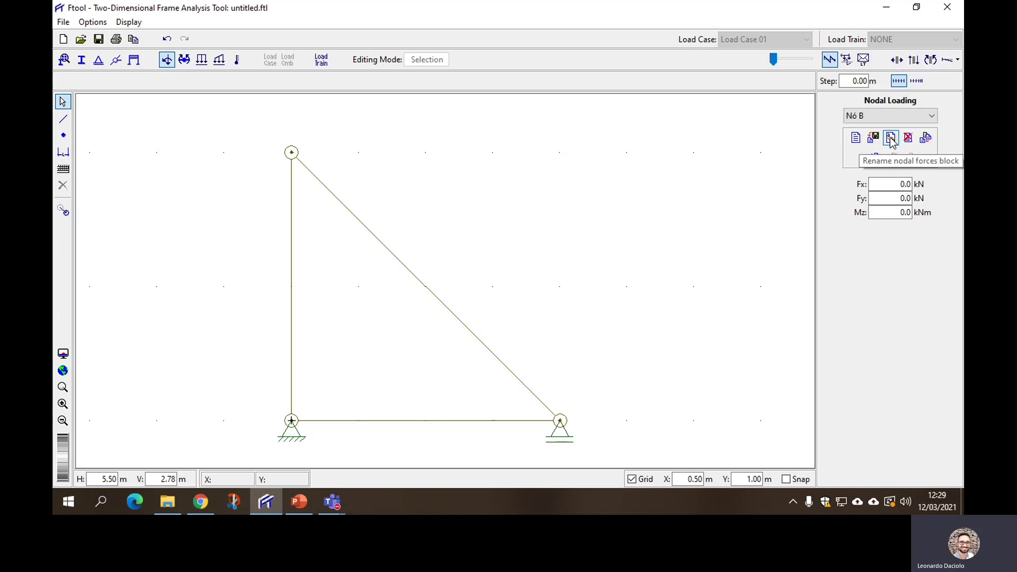
pyautogui.click(860, 120)
pyautogui.click(861, 131)
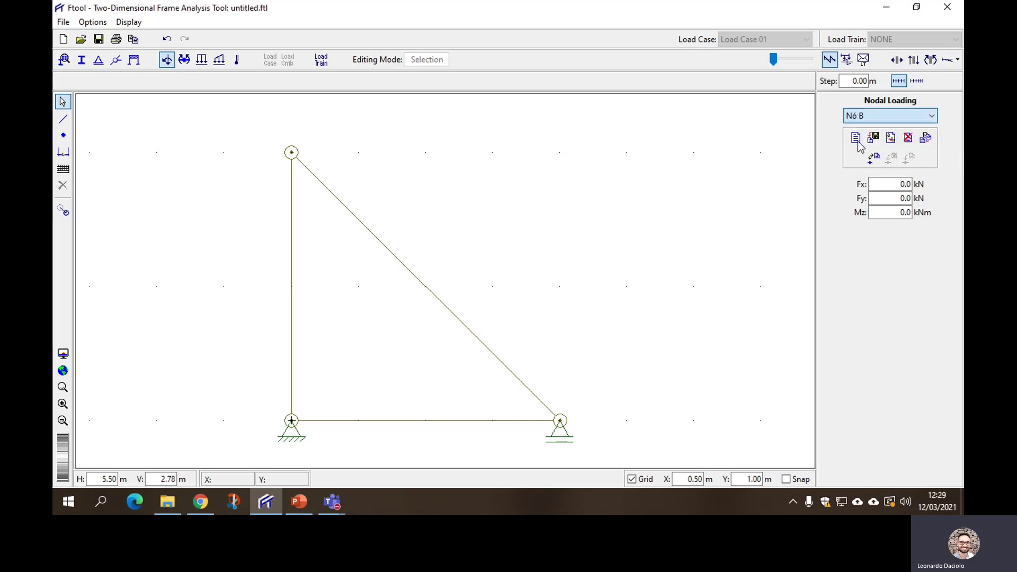
# Set the horizontal force Fx of the Nó B nodal load to 0.5 kN, checking it against the 500 N load on the slide
pyautogui.click(302, 503)
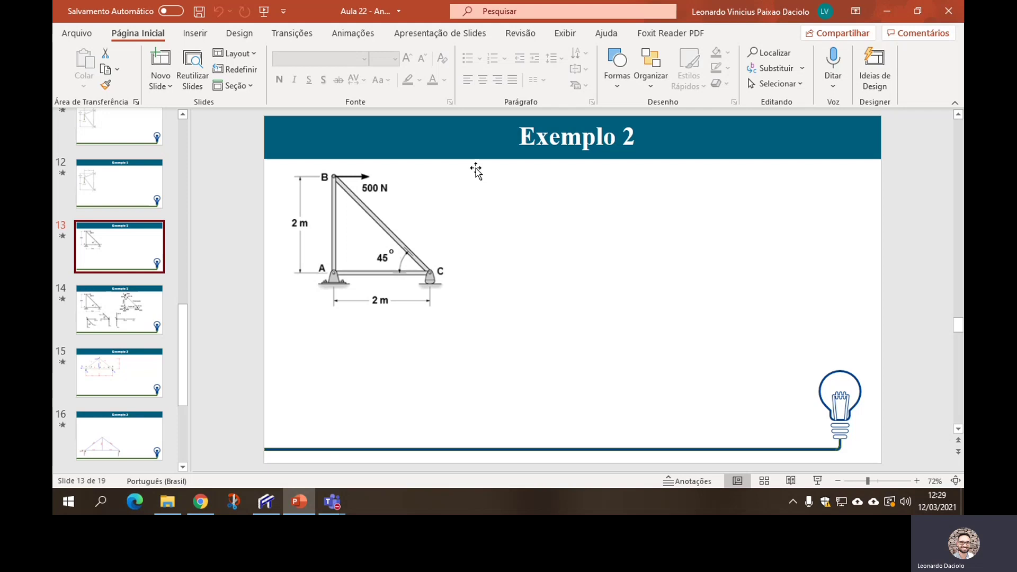
pyautogui.click(266, 502)
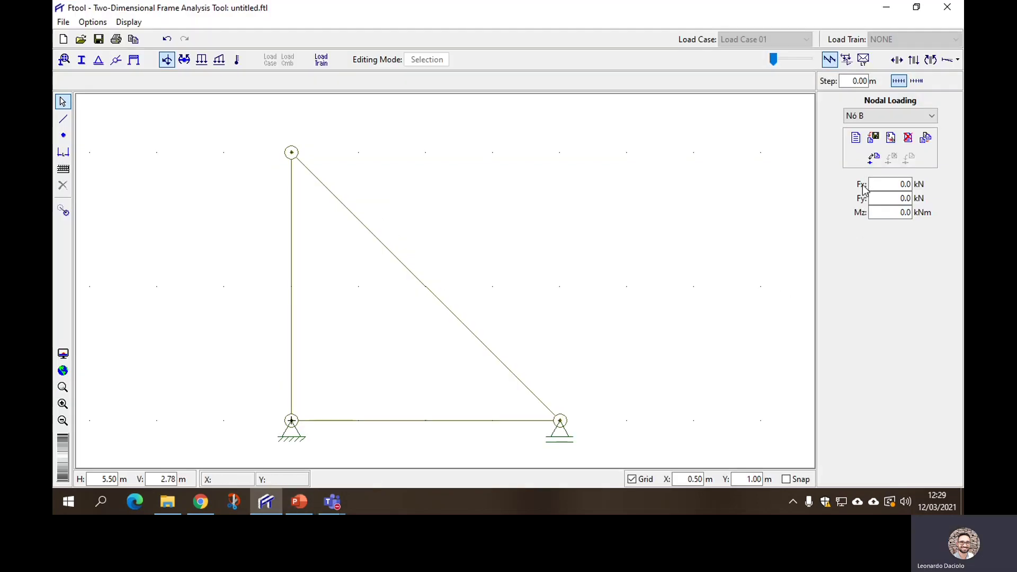
pyautogui.click(900, 184)
pyautogui.click(885, 200)
pyautogui.moveTo(891, 188); pyautogui.dragTo(914, 188)
pyautogui.write('500')
pyautogui.press('BackSpace')
pyautogui.press('BackSpace')
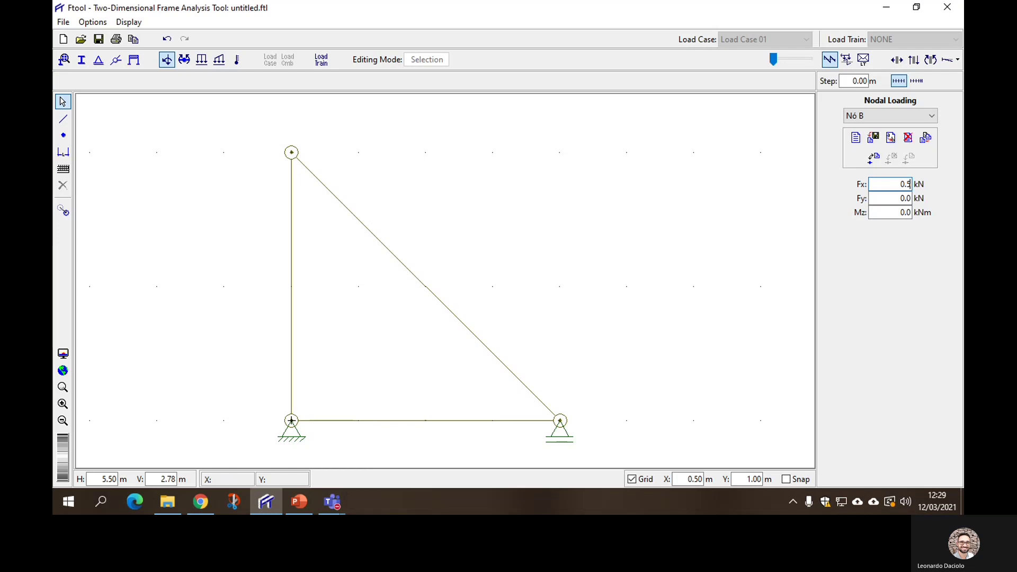
pyautogui.doubleClick(893, 184)
pyautogui.click(299, 502)
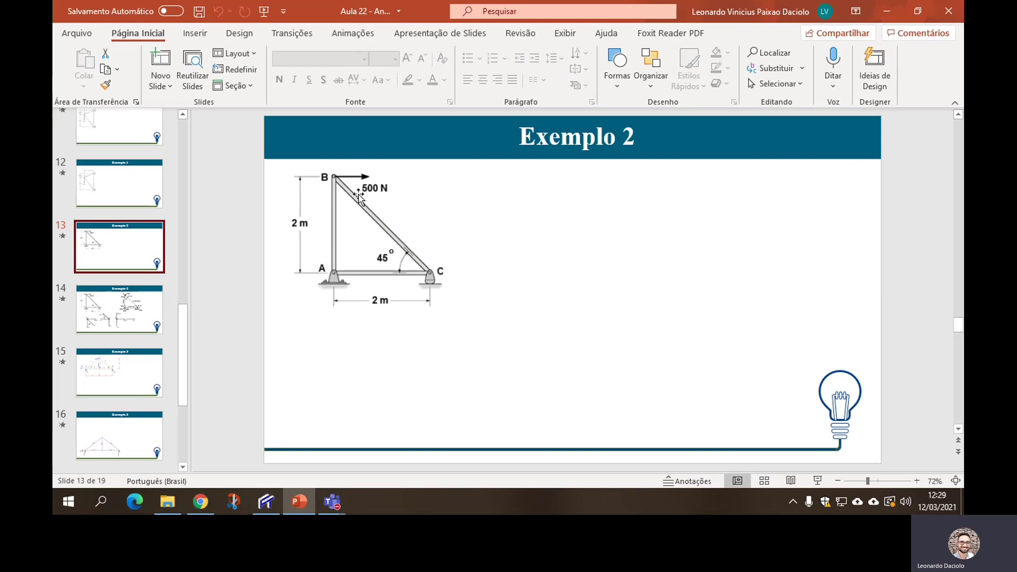
pyautogui.click(266, 501)
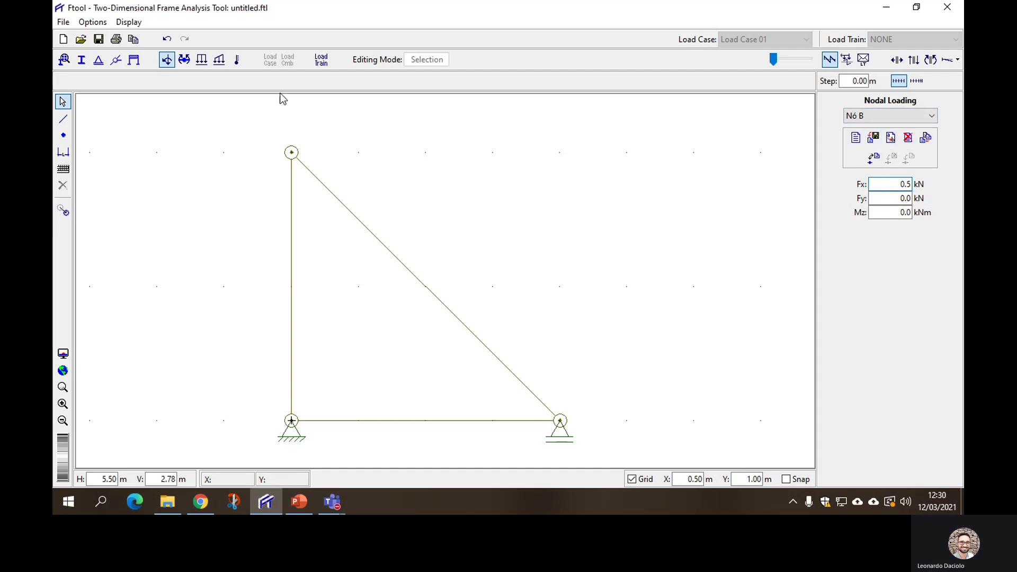
# Apply the Nó B nodal load to the truss's upper node and compare it with the Exemplo 2 slide in PowerPoint
pyautogui.moveTo(247, 133); pyautogui.dragTo(334, 175)
pyautogui.moveTo(245, 117); pyautogui.dragTo(313, 172)
pyautogui.click(910, 159)
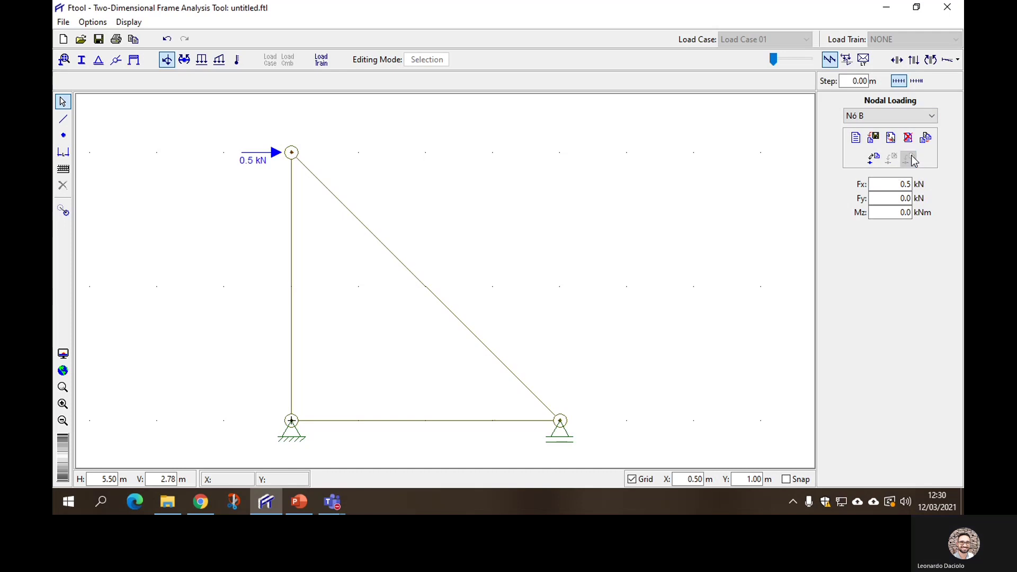
pyautogui.click(300, 501)
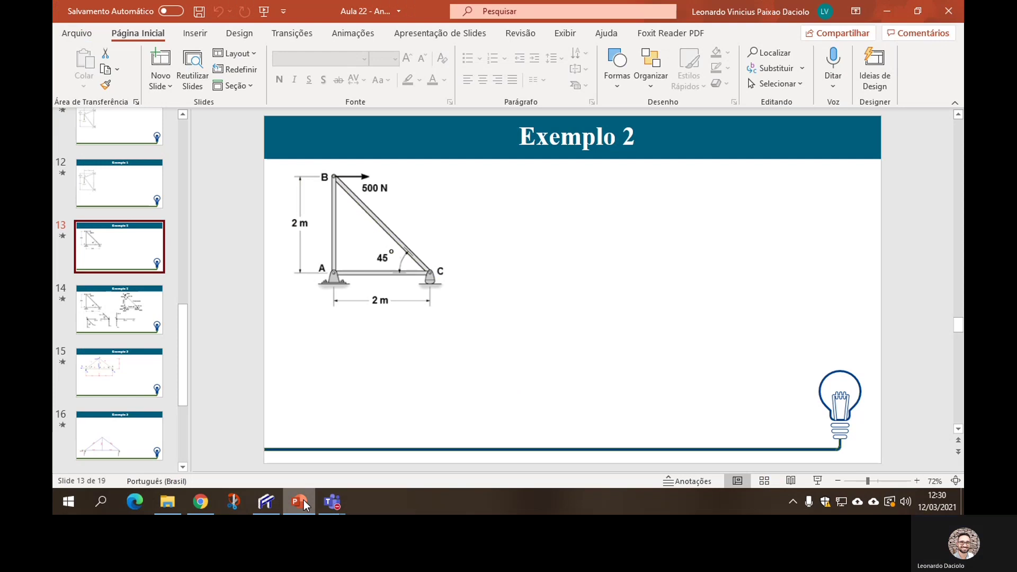
pyautogui.click(303, 500)
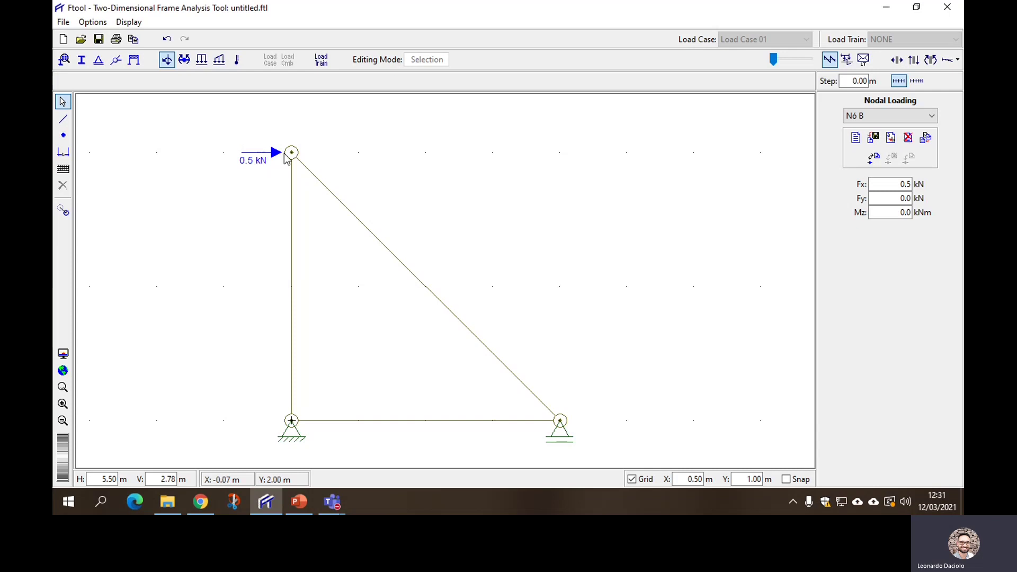
# Start a new material parameters set and label it "Aço"
pyautogui.click(64, 60)
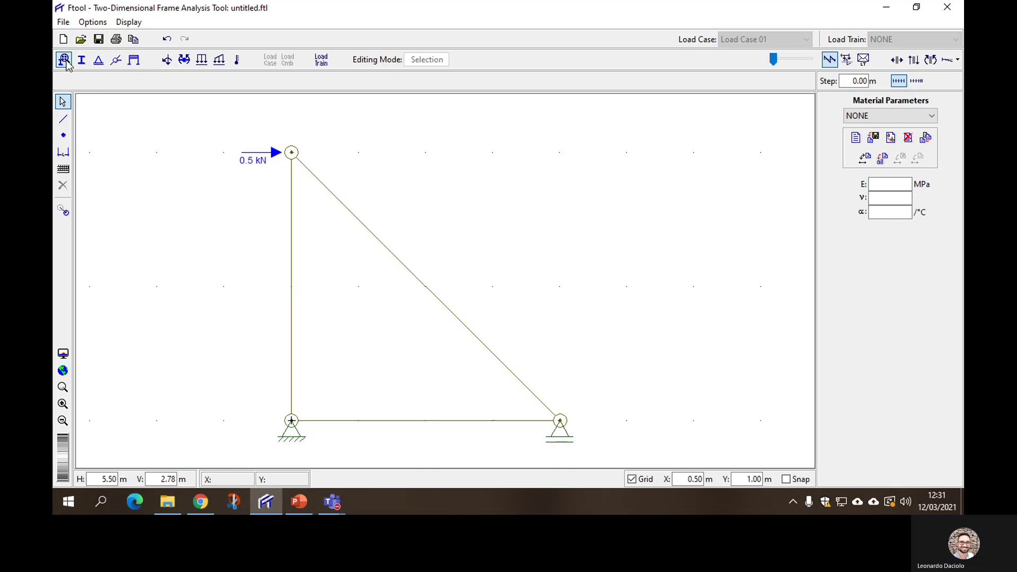
pyautogui.click(857, 138)
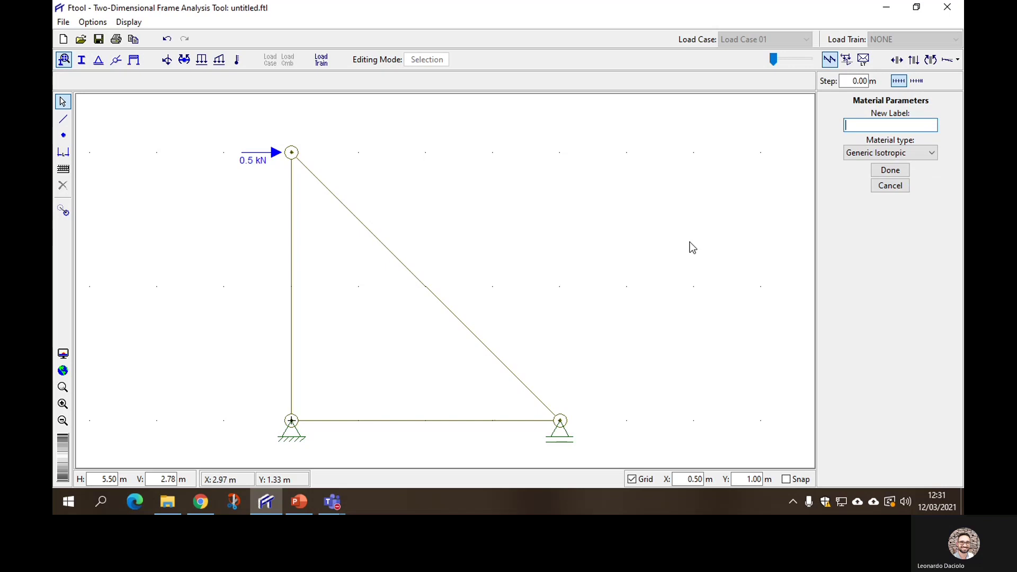
pyautogui.write('Ba')
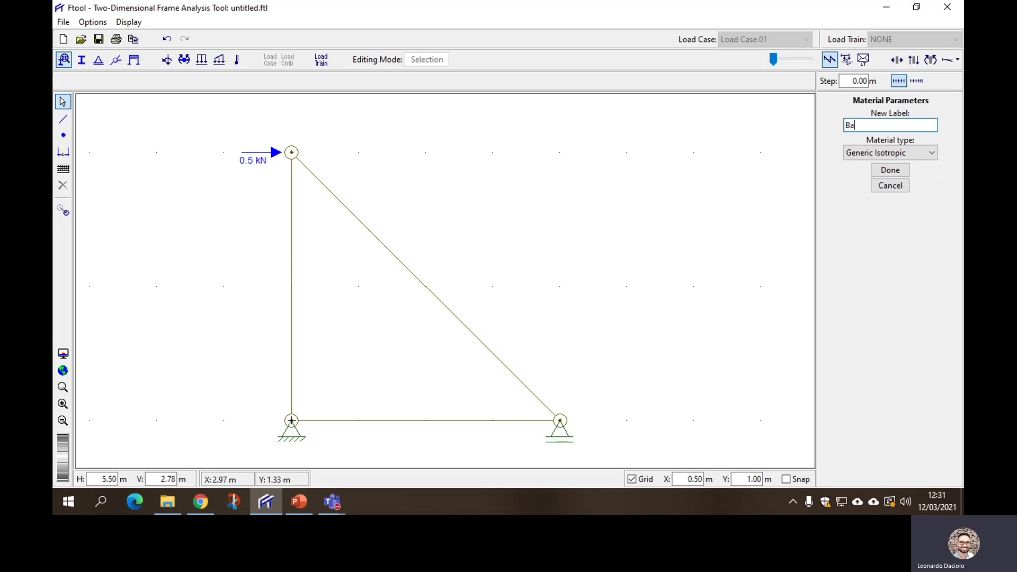
pyautogui.write('rra')
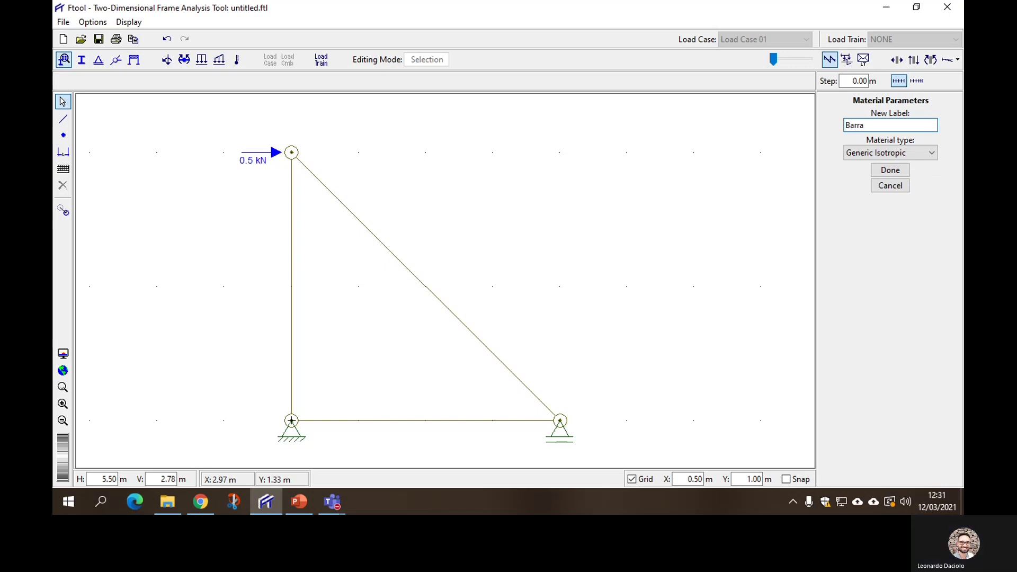
pyautogui.press('BackSpace')
pyautogui.press('BackSpace')
pyautogui.press('BackSpace')
pyautogui.press('BackSpace')
pyautogui.press('BackSpace')
pyautogui.write('Aço')
# Look through the available material types and create the Aço material as Generic Isotropic
pyautogui.click(900, 152)
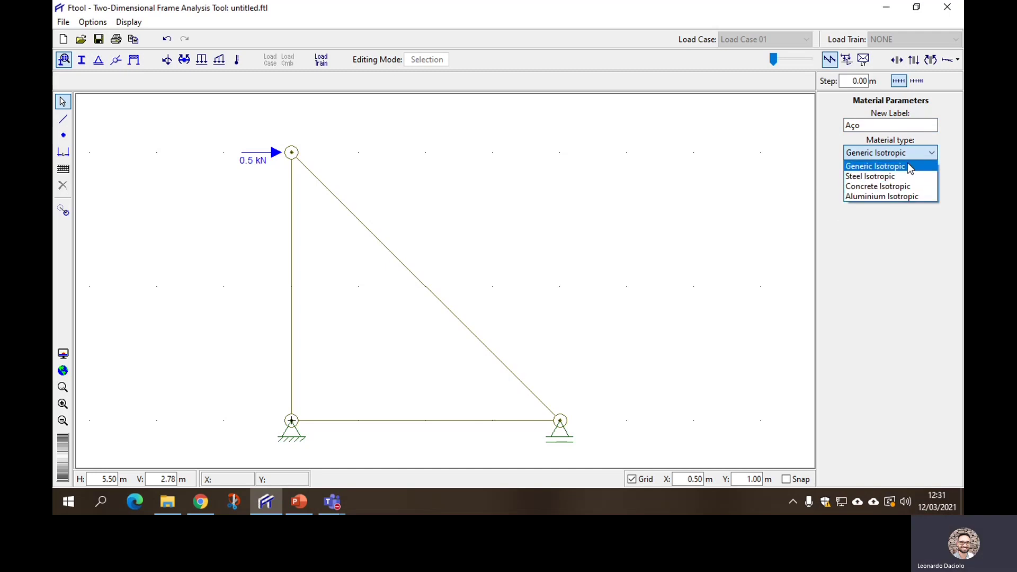
pyautogui.click(846, 249)
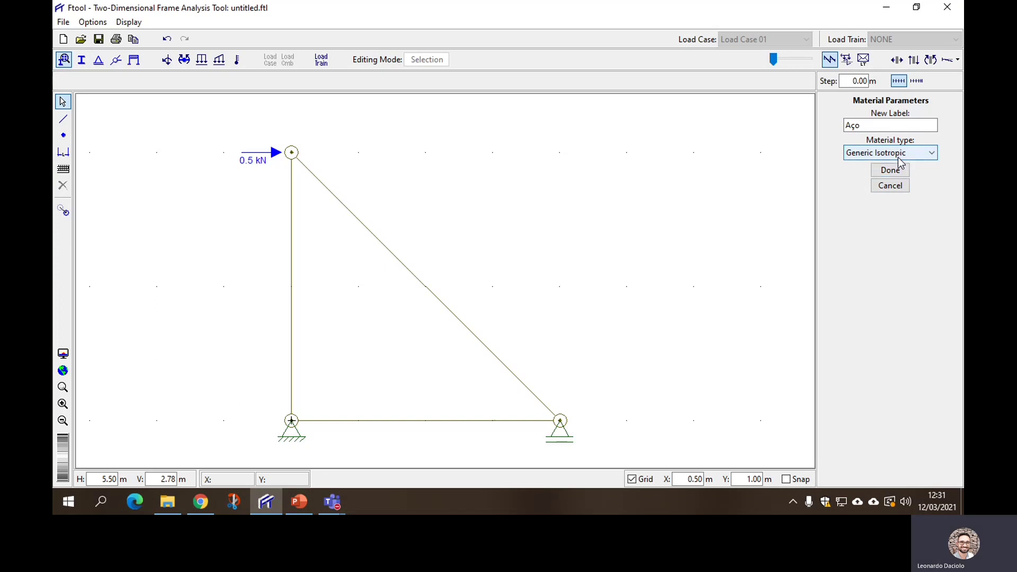
pyautogui.click(898, 159)
pyautogui.click(906, 177)
pyautogui.click(907, 153)
pyautogui.click(912, 186)
pyautogui.click(921, 153)
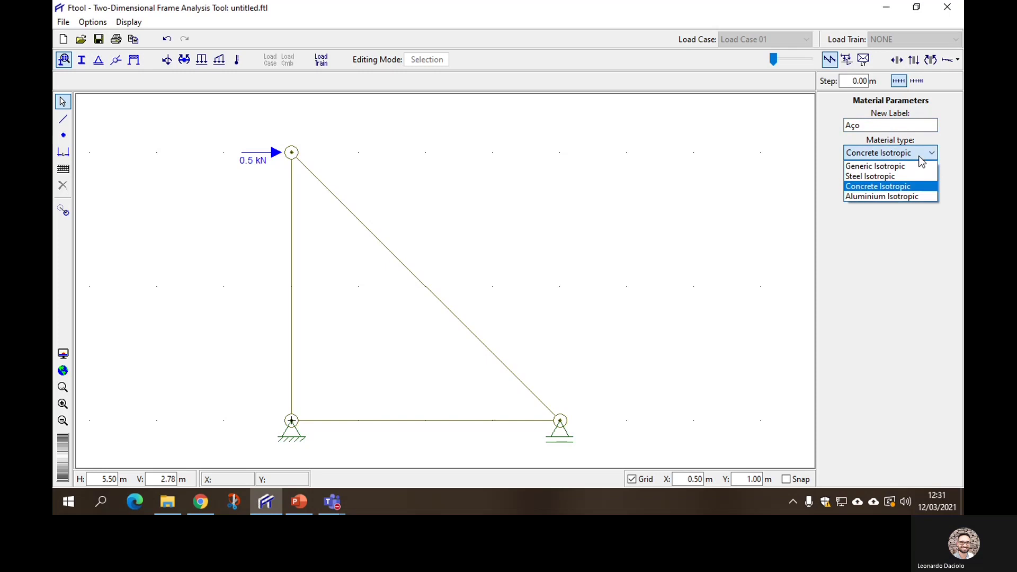
pyautogui.click(918, 164)
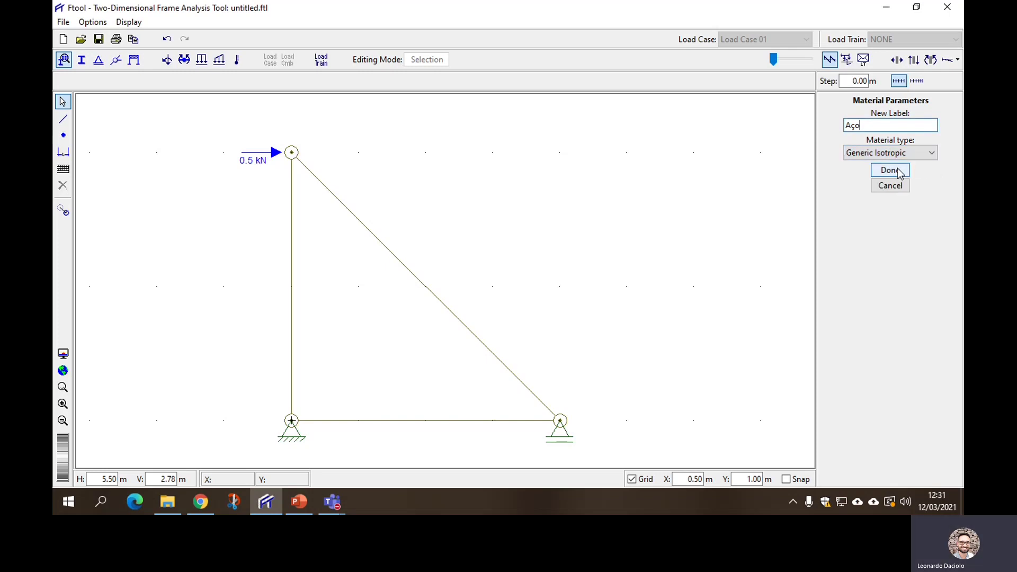
pyautogui.click(898, 170)
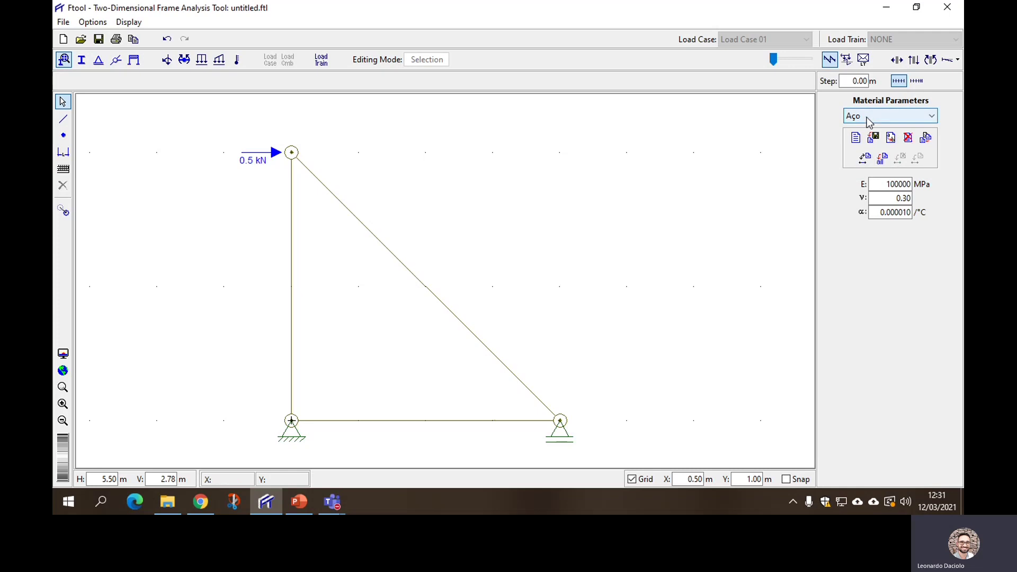
# Apply the Aço material to all three truss members and review its E, ν and α parameters
pyautogui.moveTo(265, 124); pyautogui.dragTo(583, 446)
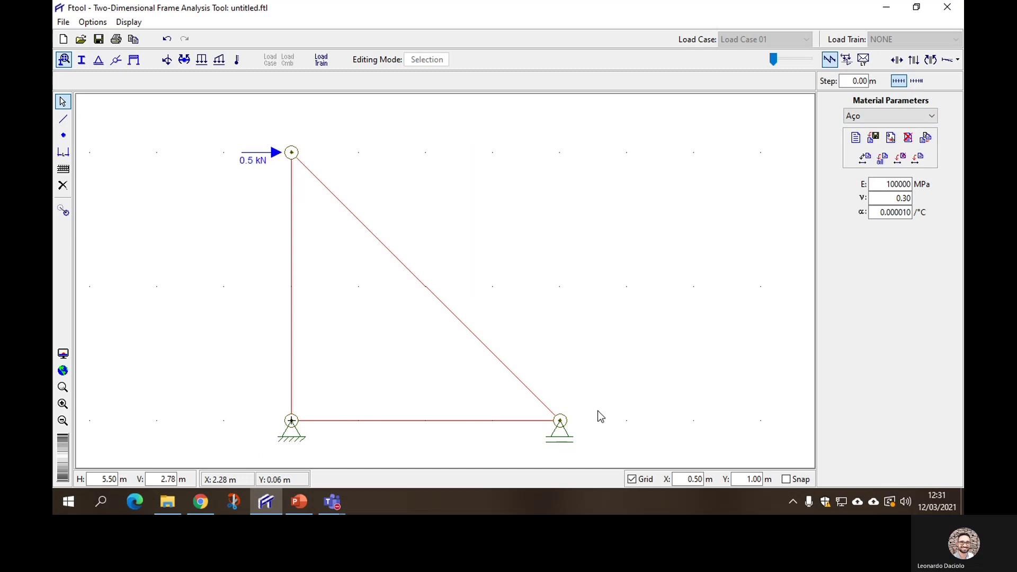
pyautogui.click(917, 158)
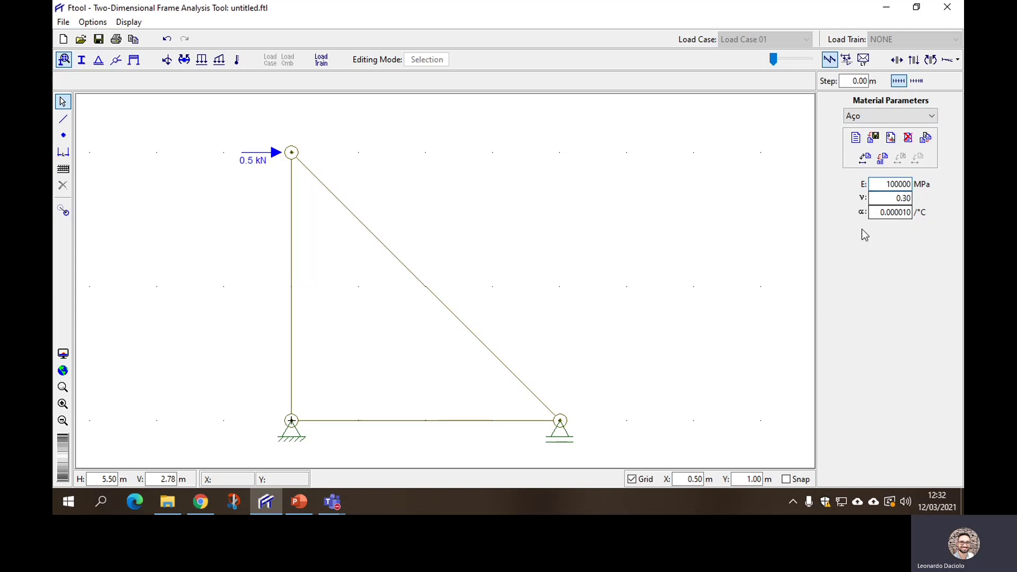
pyautogui.click(883, 200)
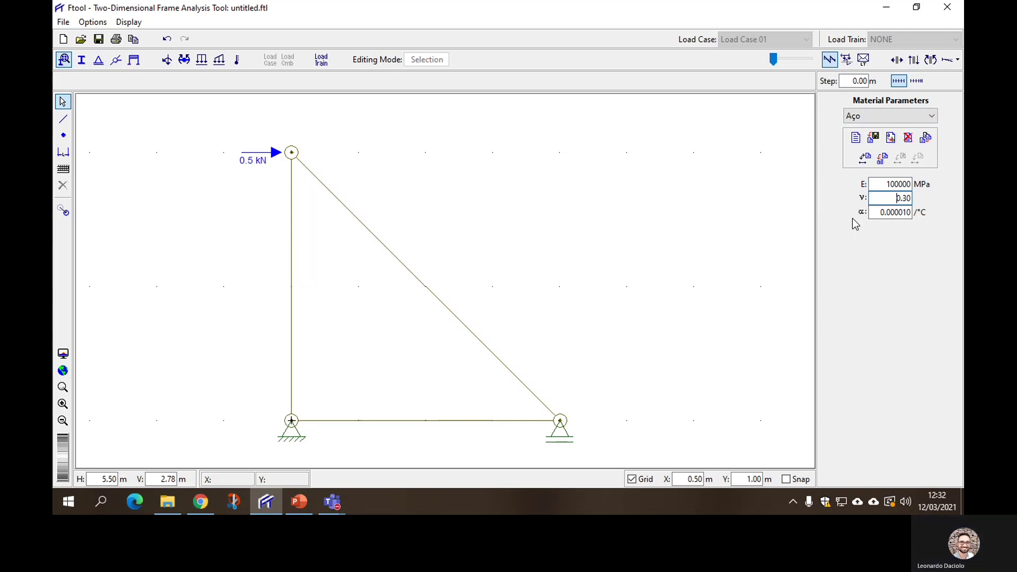
pyautogui.click(879, 212)
pyautogui.click(885, 185)
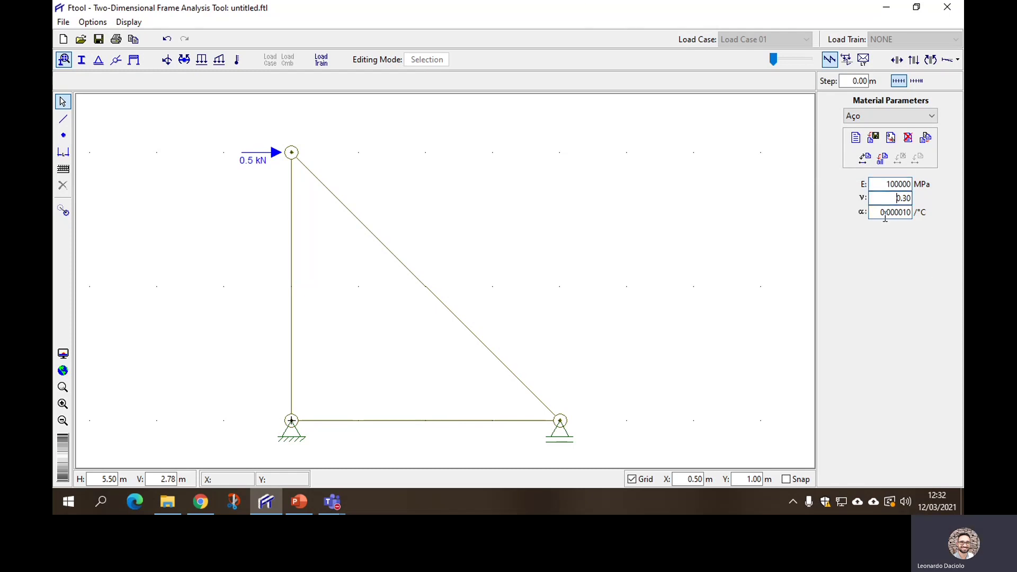
pyautogui.click(881, 212)
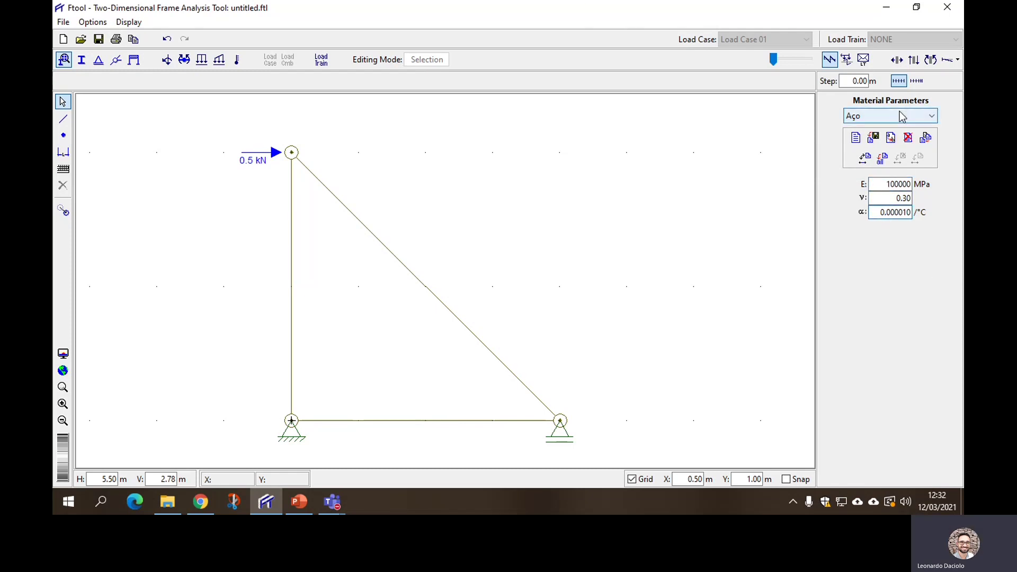
pyautogui.click(896, 198)
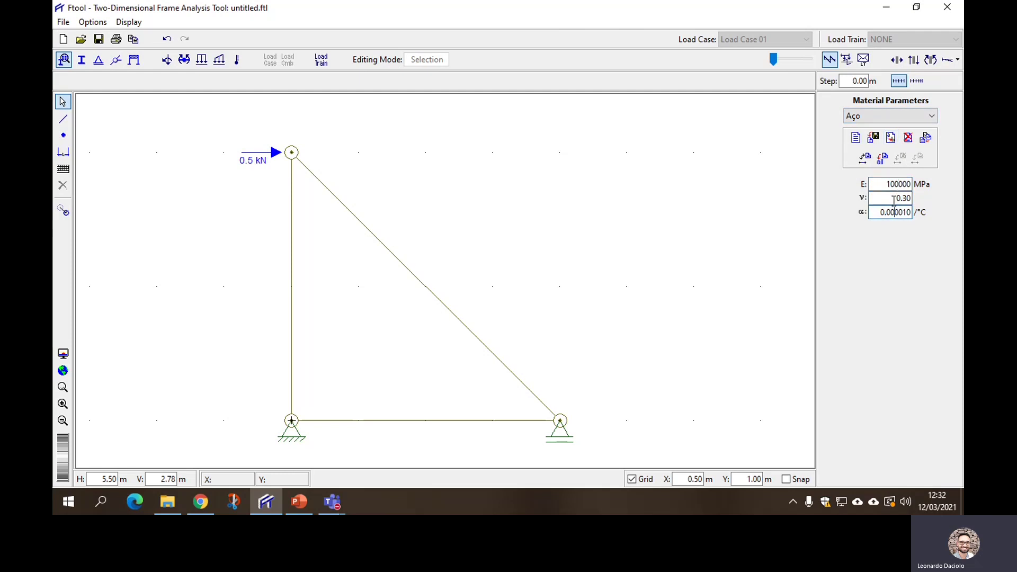
pyautogui.click(893, 185)
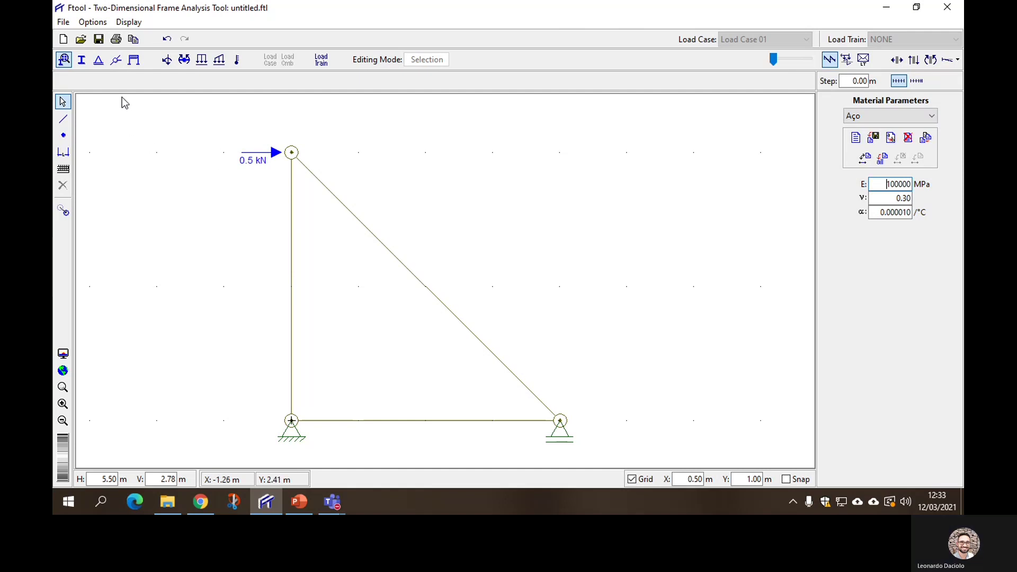
# Create a new section labelled "Barra Circular" using the parameterized Circle shape
pyautogui.click(82, 60)
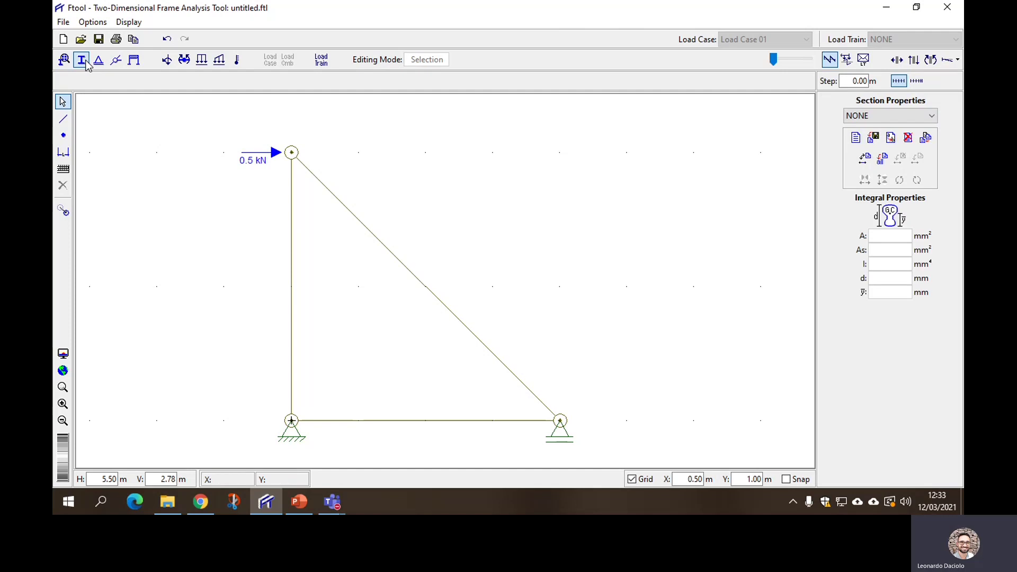
pyautogui.click(856, 139)
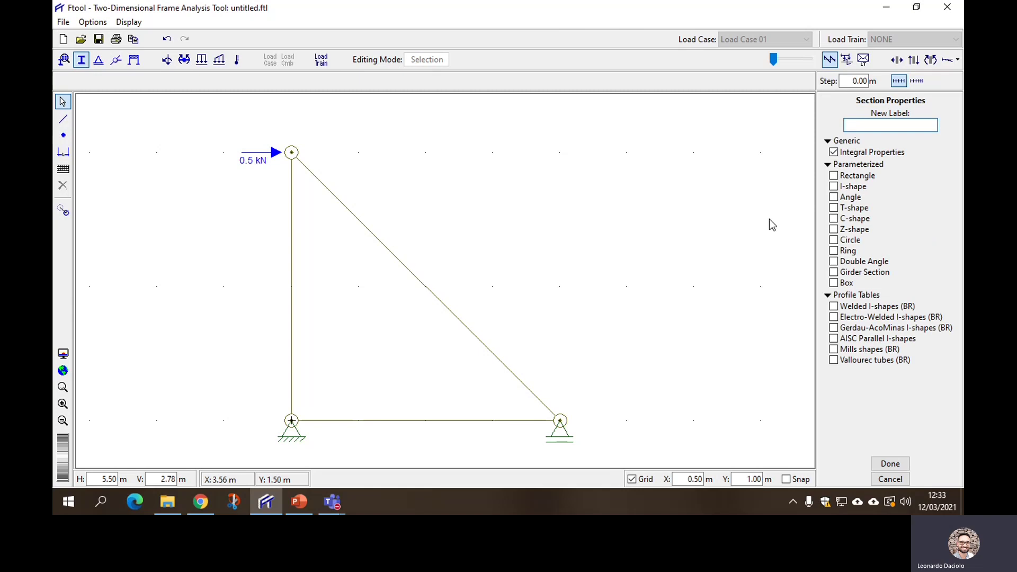
pyautogui.write('Barra Circular')
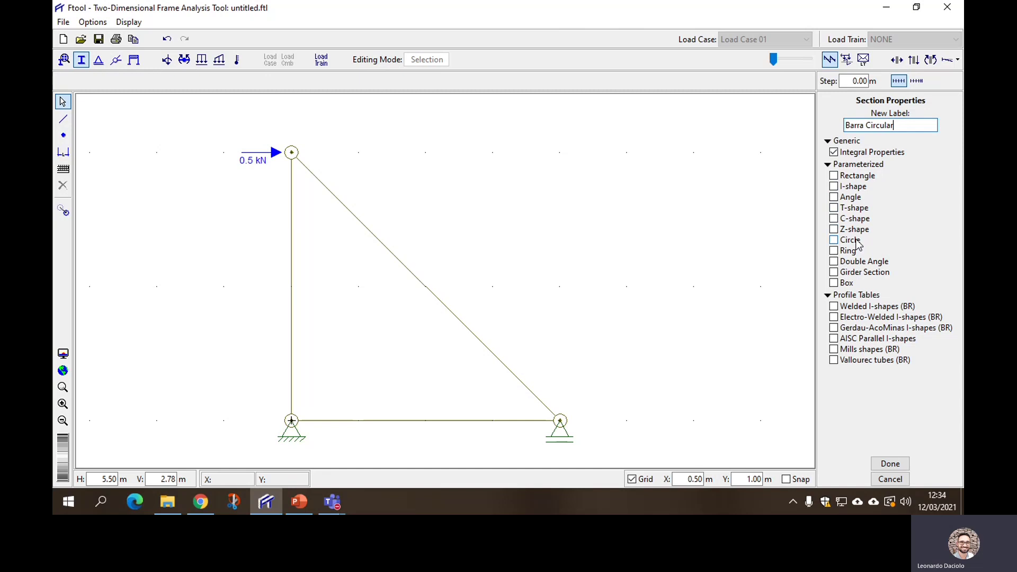
pyautogui.click(833, 241)
pyautogui.click(891, 464)
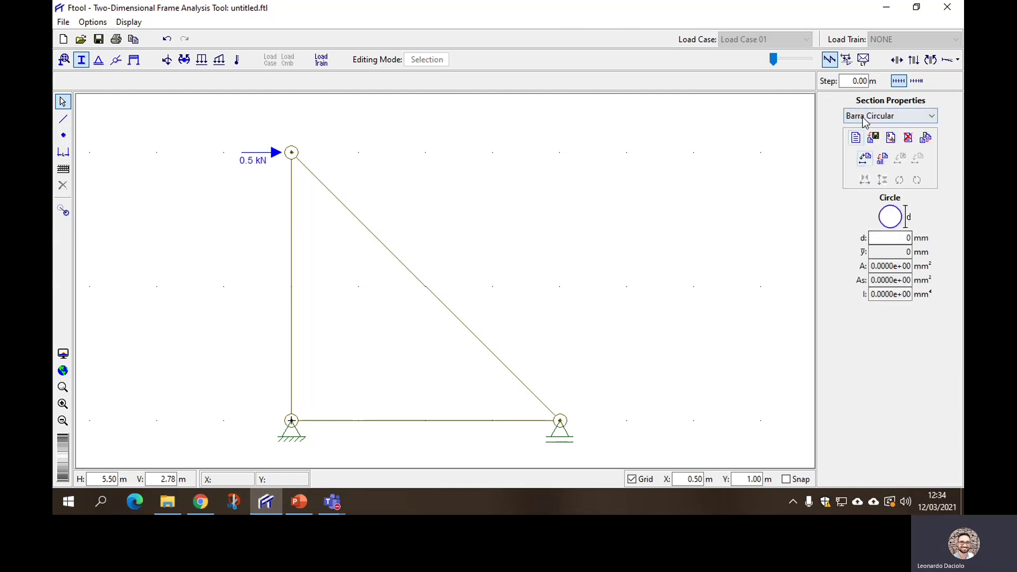
# Set the Barra Circular diameter to 20 mm and apply the section to all three truss members
pyautogui.click(906, 237)
pyautogui.doubleClick(906, 237)
pyautogui.write('20')
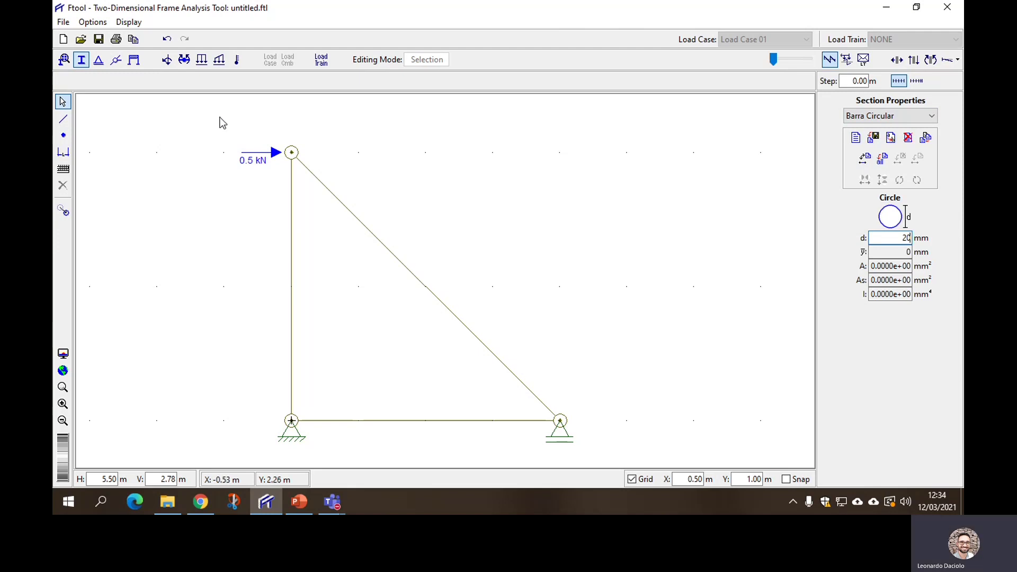
pyautogui.press('Return')
pyautogui.moveTo(220, 117); pyautogui.dragTo(591, 448)
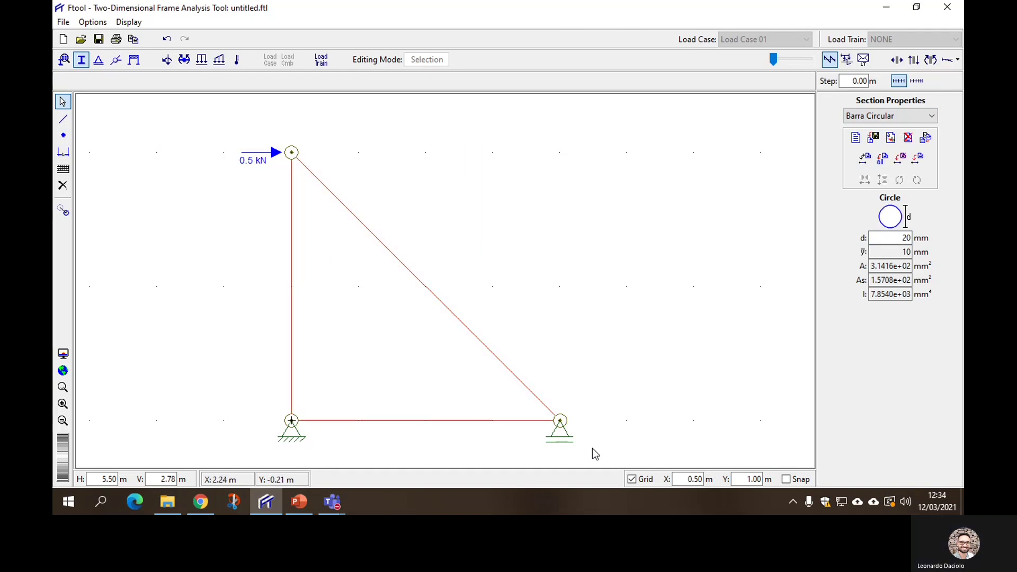
pyautogui.click(917, 159)
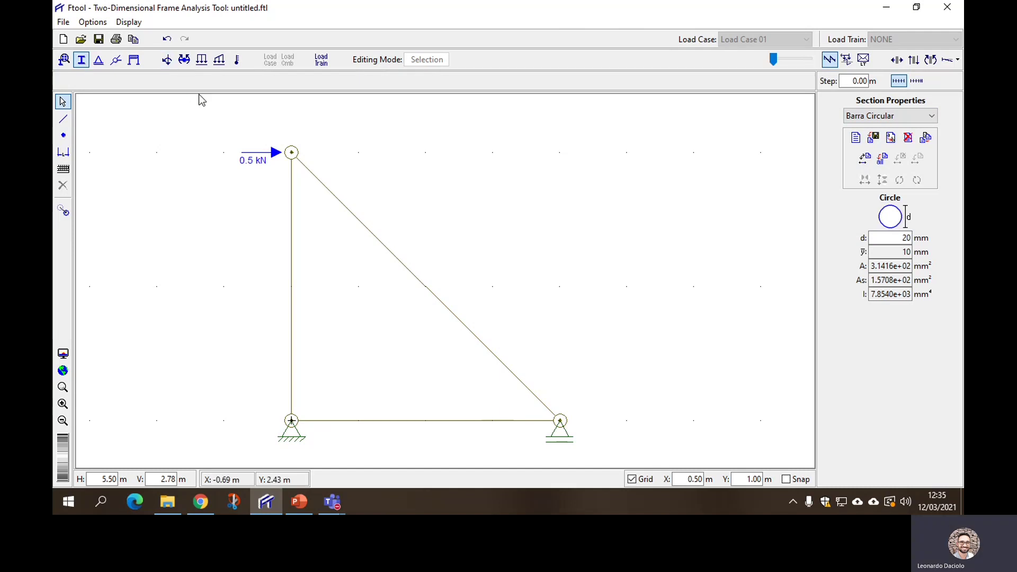
# Save the model in the Documentos folder as "Exemplo 1"
pyautogui.click(96, 44)
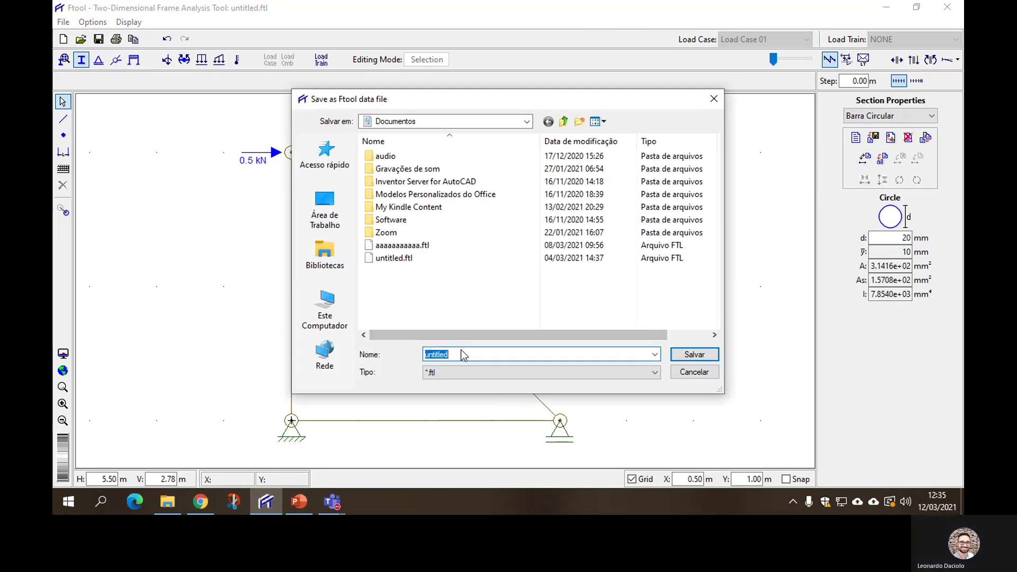
pyautogui.write('E')
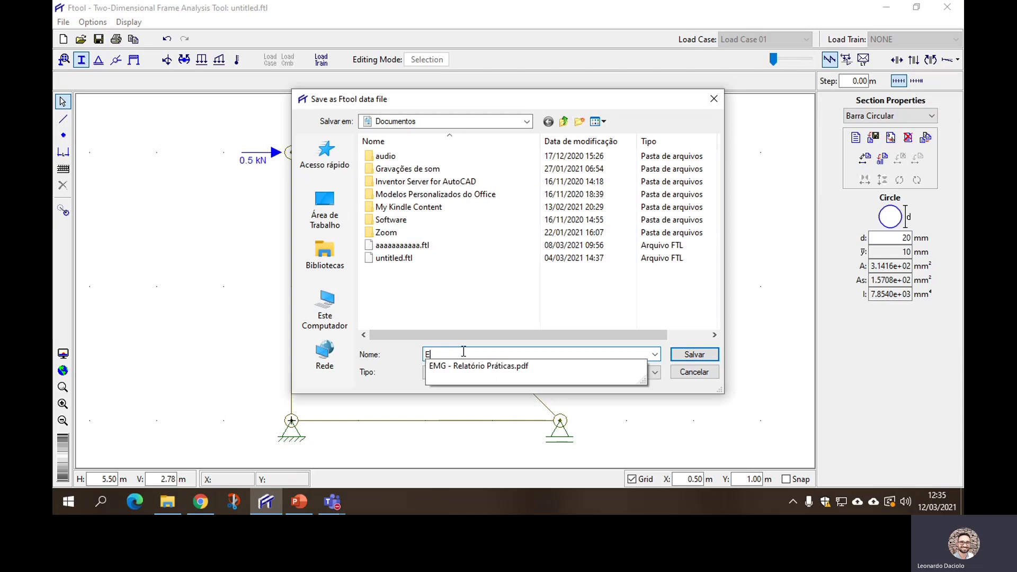
pyautogui.write('xemplo 1')
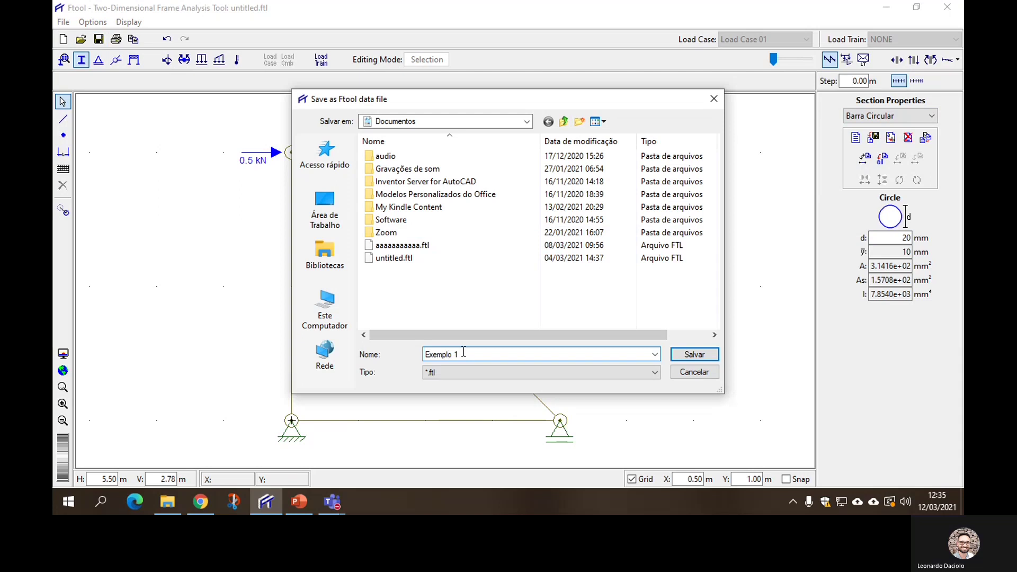
pyautogui.press('Return')
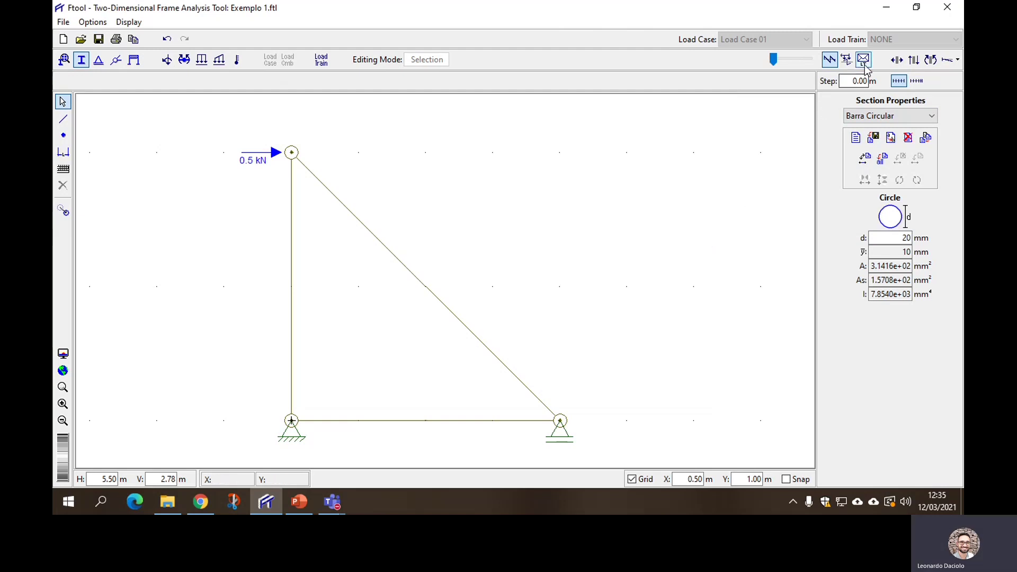
# Show the truss's axial force diagram and turn on the display of the support reaction values
pyautogui.click(896, 61)
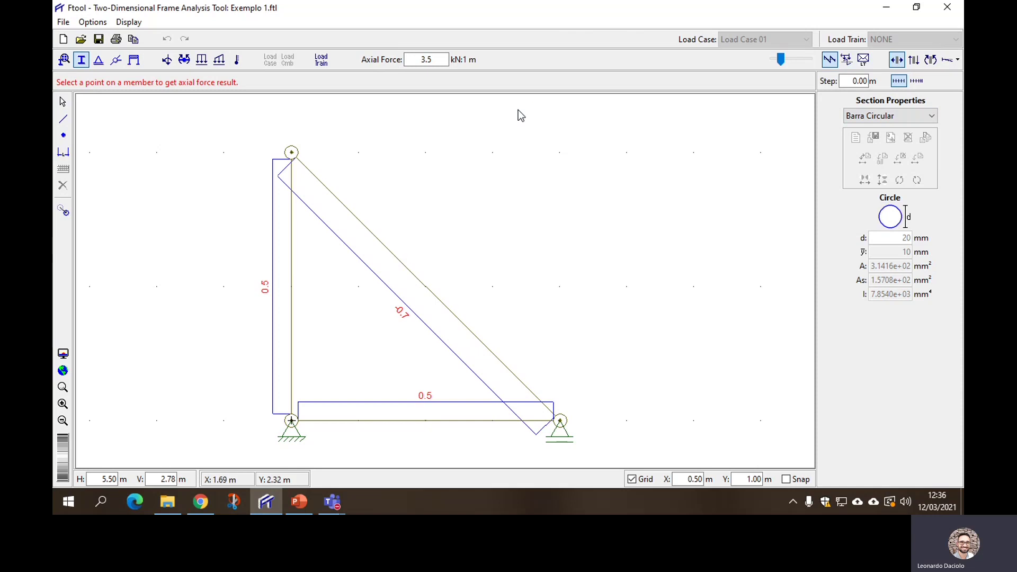
pyautogui.click(128, 23)
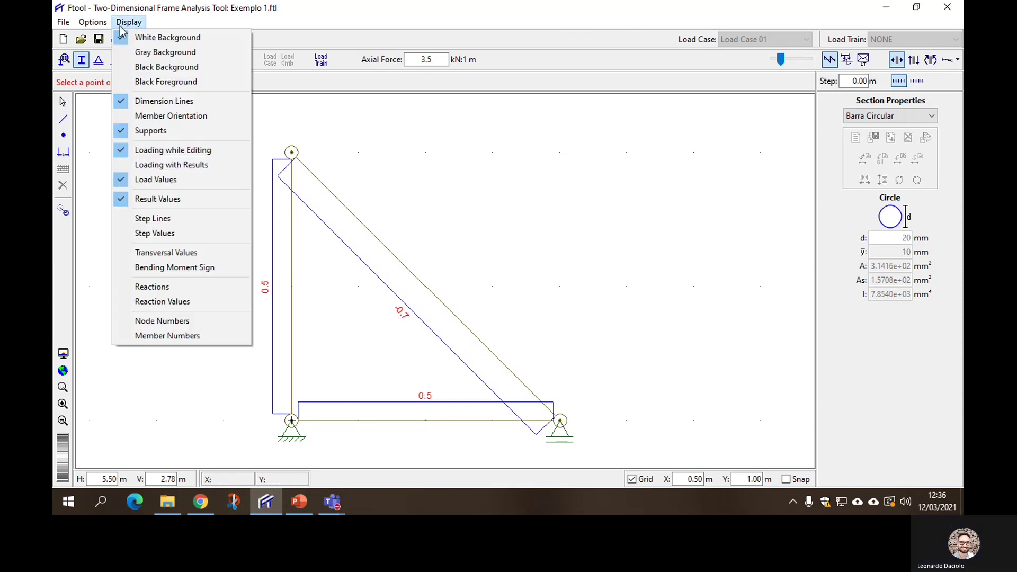
pyautogui.click(198, 300)
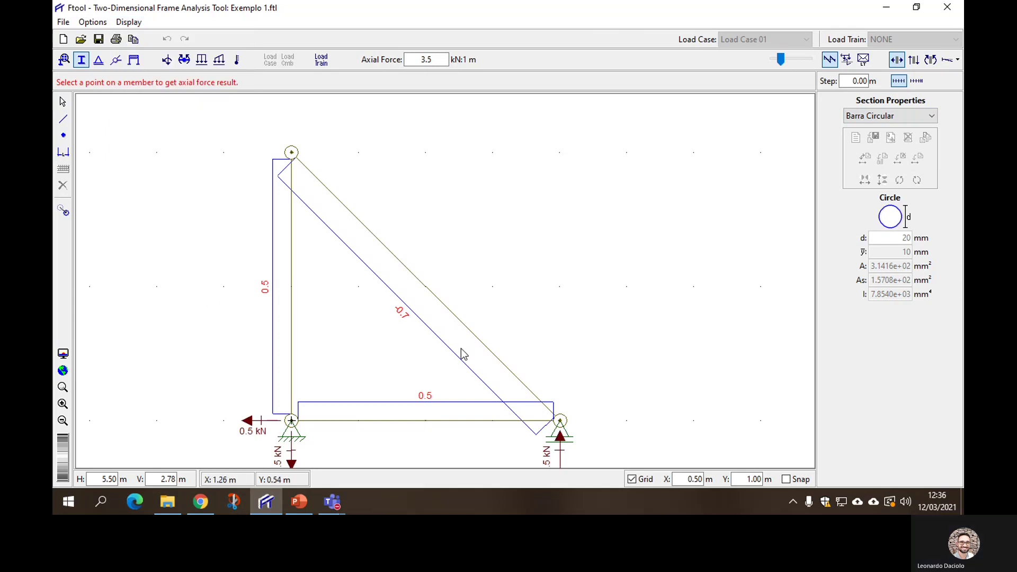
pyautogui.scroll(-1, 564, 333)
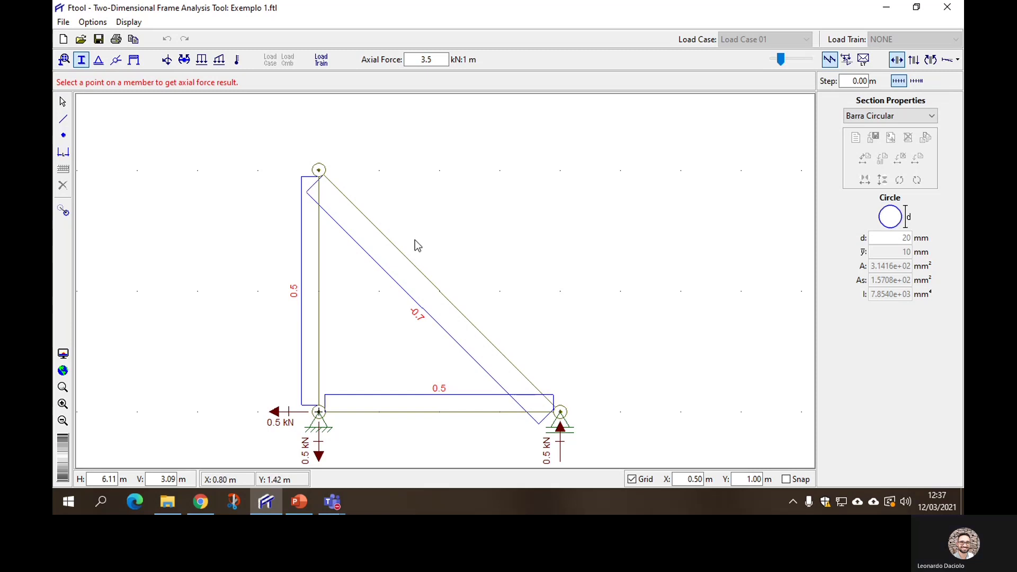
# Switch to PowerPoint and examine the solved Exemplo 2 on slide 14 against the computed member forces and reactions
pyautogui.click(299, 502)
pyautogui.click(120, 313)
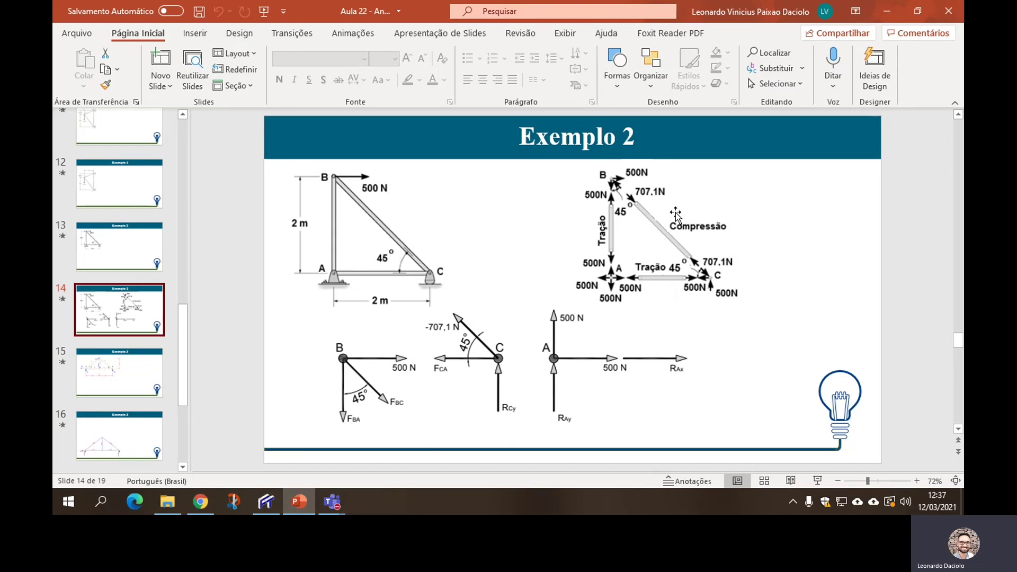
# Switch back to the truss's axial force diagram in Ftool
pyautogui.click(298, 506)
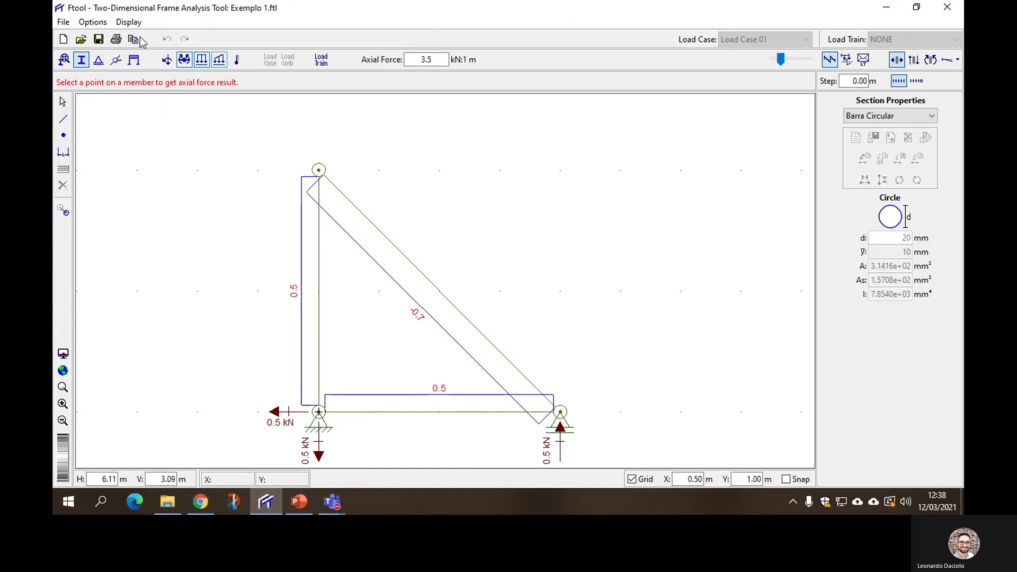
pyautogui.click(93, 23)
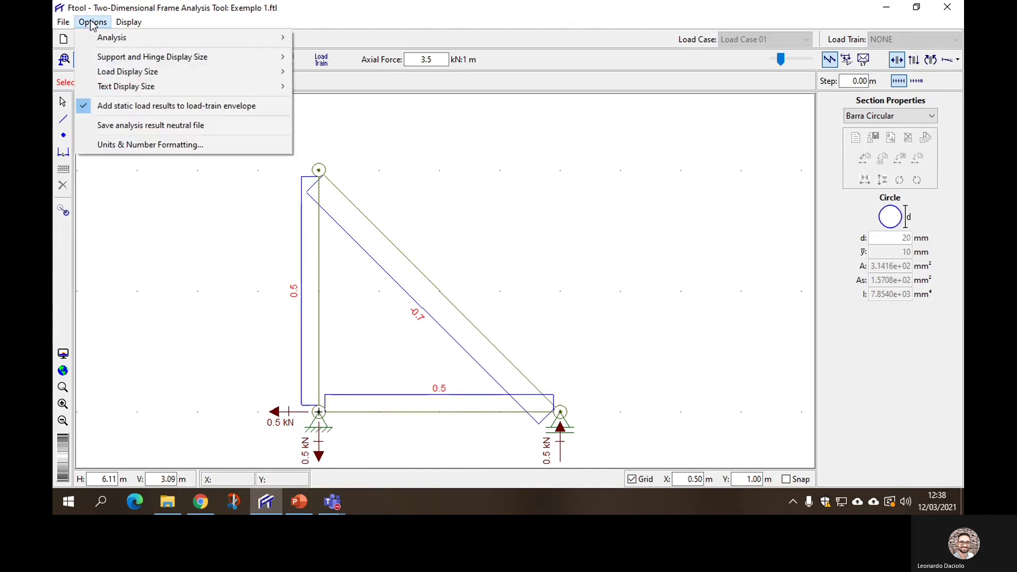
pyautogui.click(176, 144)
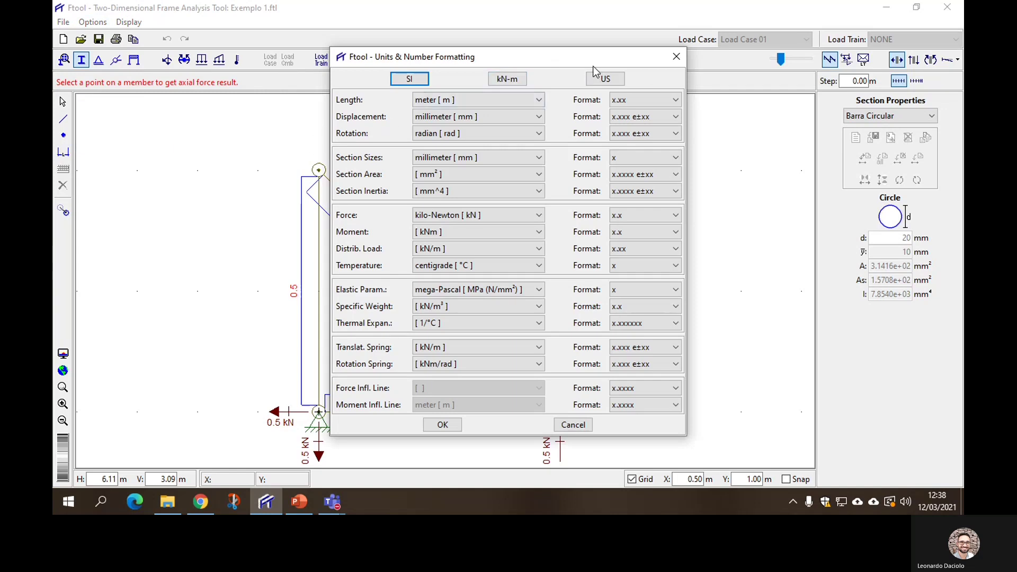
pyautogui.click(526, 79)
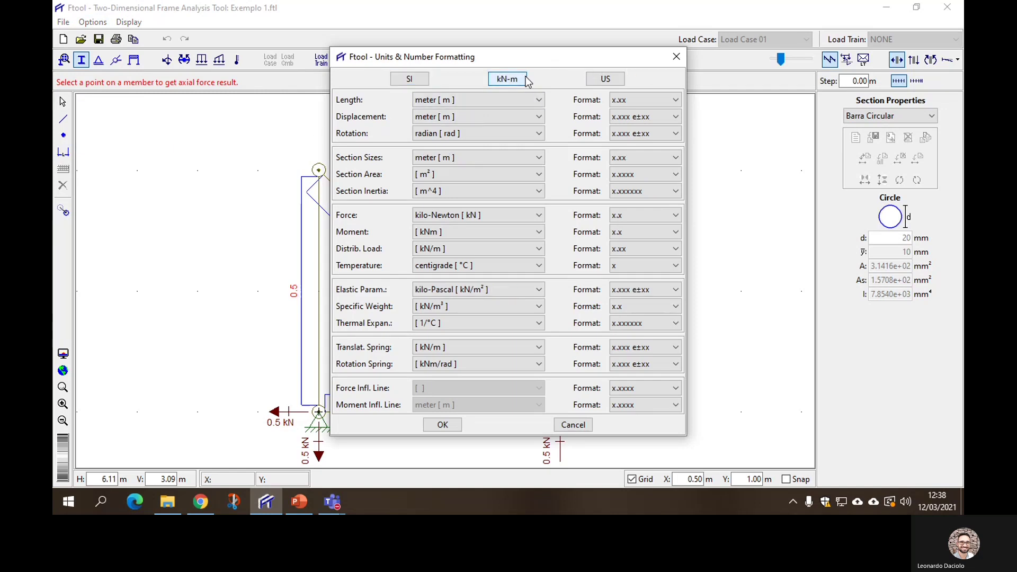
pyautogui.click(676, 57)
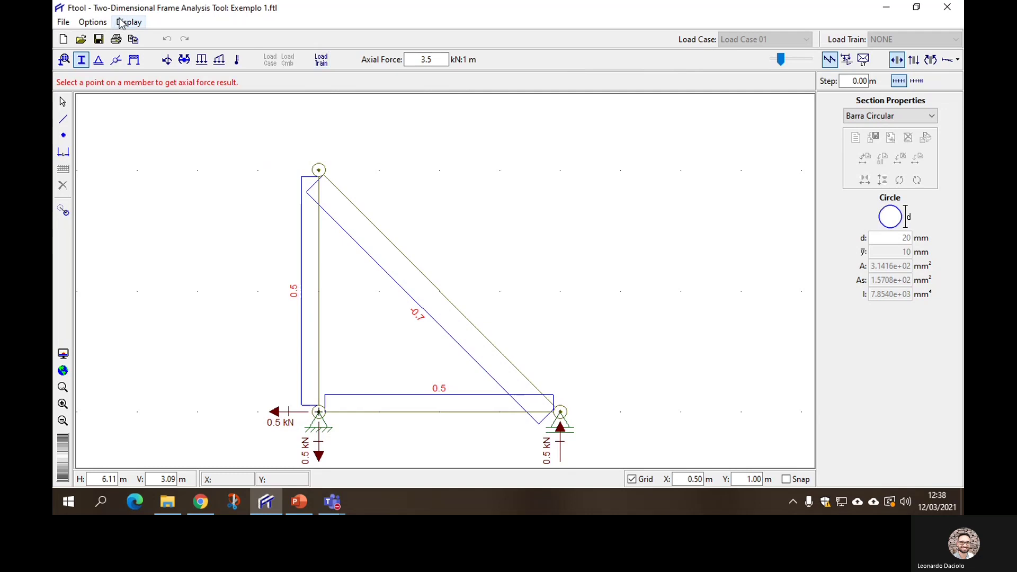
pyautogui.click(127, 22)
pyautogui.moveTo(104, 24)
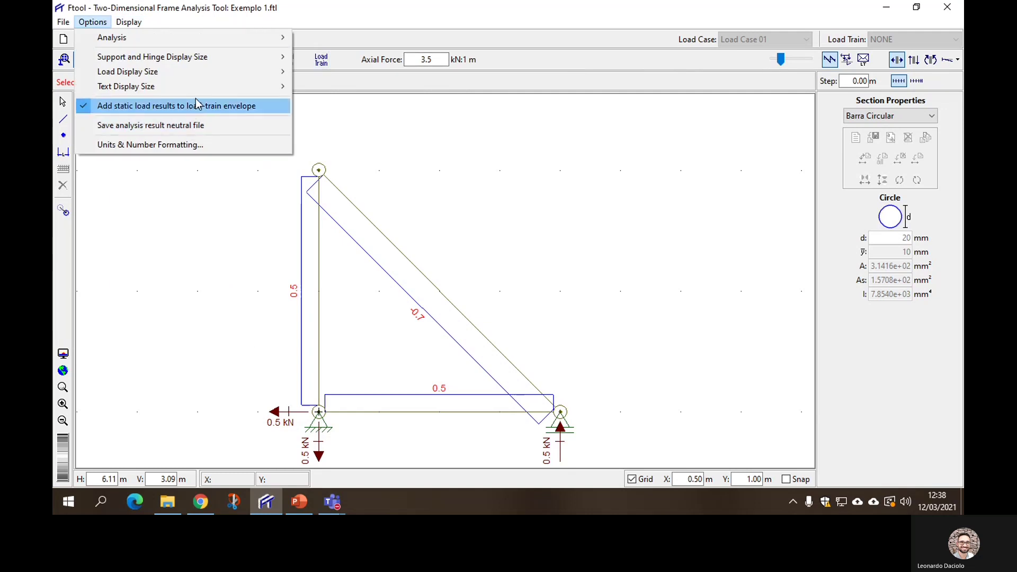
pyautogui.moveTo(208, 36)
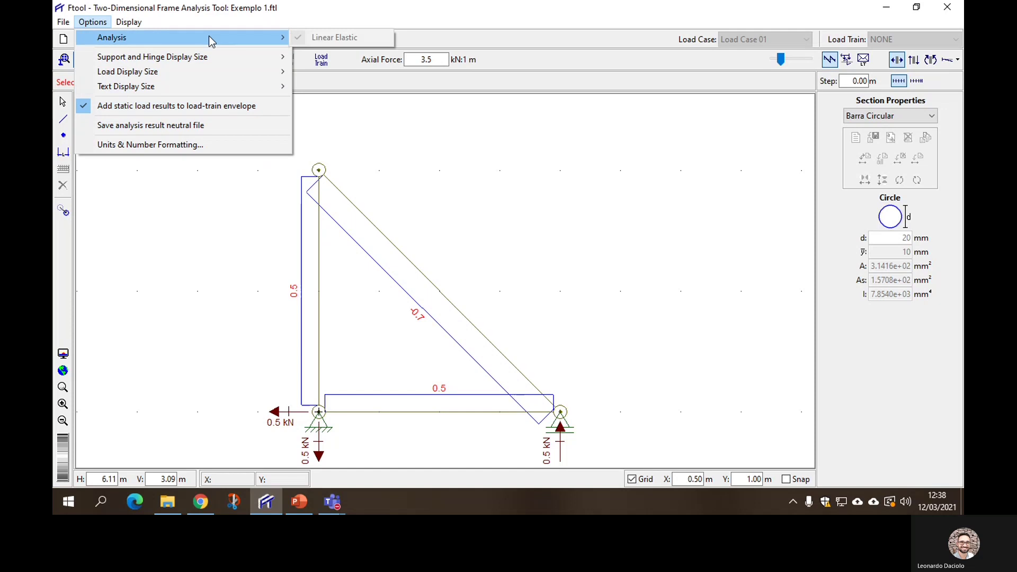
pyautogui.click(175, 141)
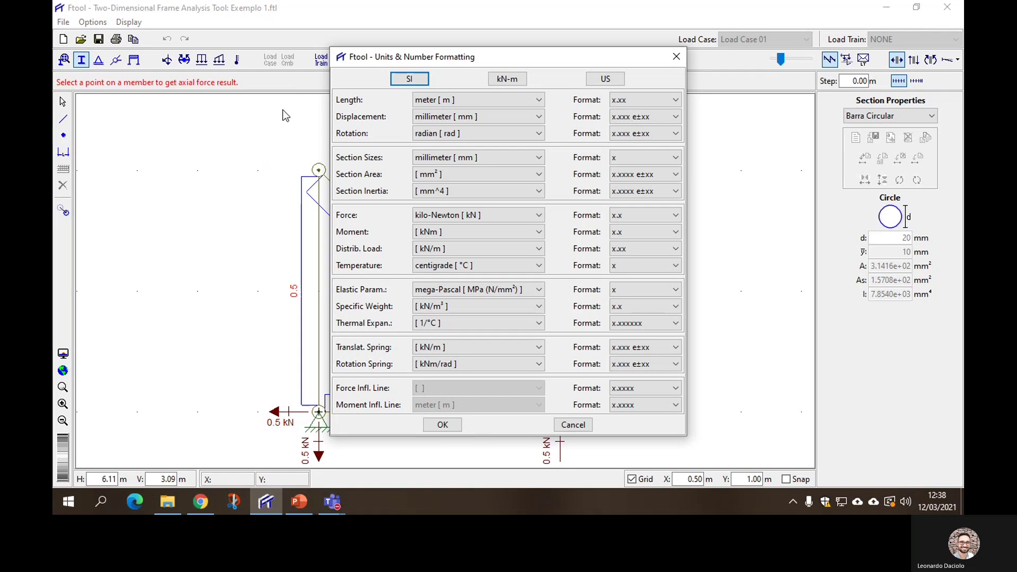
pyautogui.click(676, 56)
# Set the number format for forces to two decimal places (x.xx) in the units and number formatting settings
pyautogui.click(93, 22)
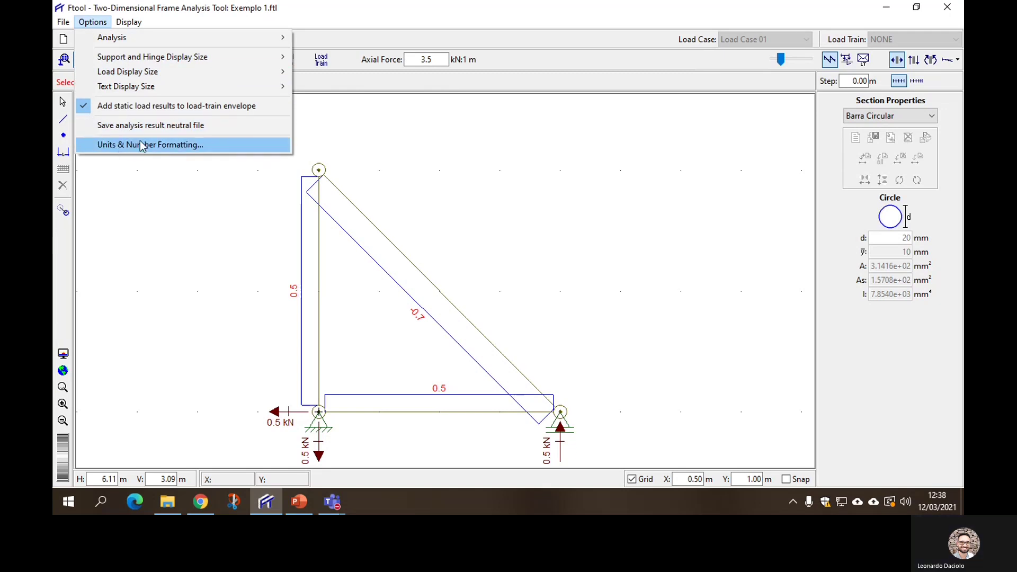
pyautogui.click(215, 149)
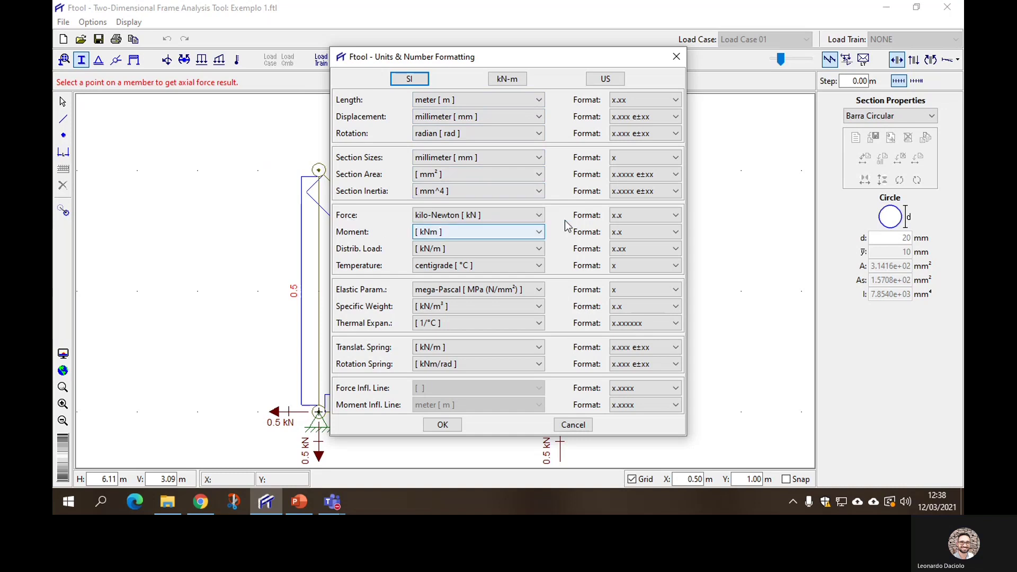
pyautogui.click(630, 214)
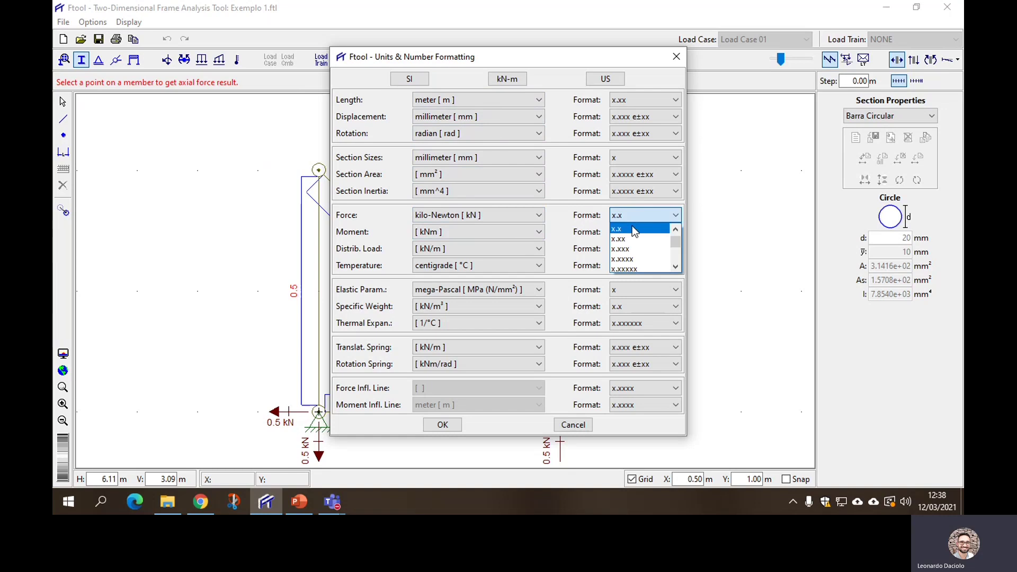
pyautogui.click(632, 238)
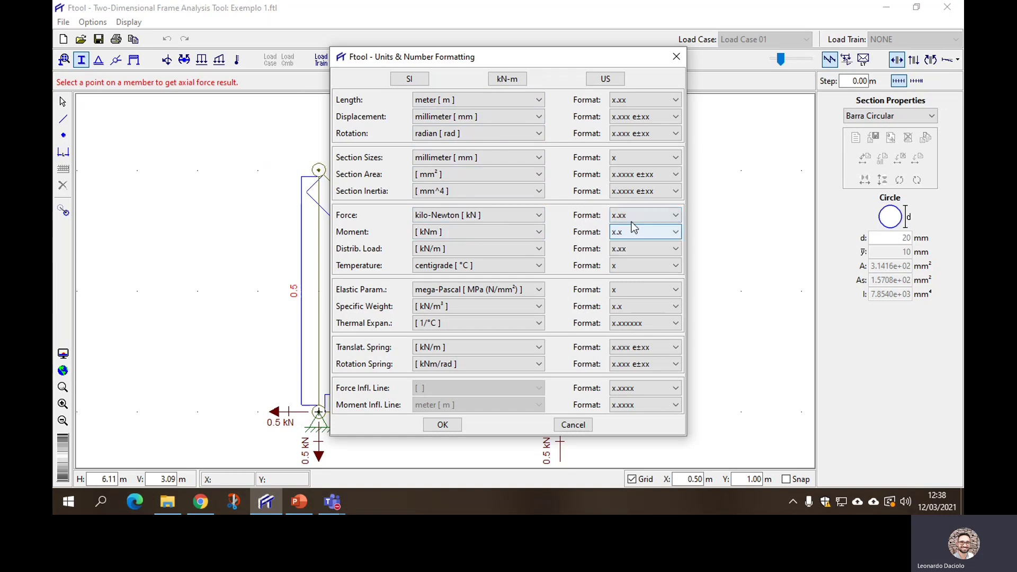
pyautogui.click(632, 215)
pyautogui.click(625, 239)
pyautogui.click(616, 218)
pyautogui.click(618, 218)
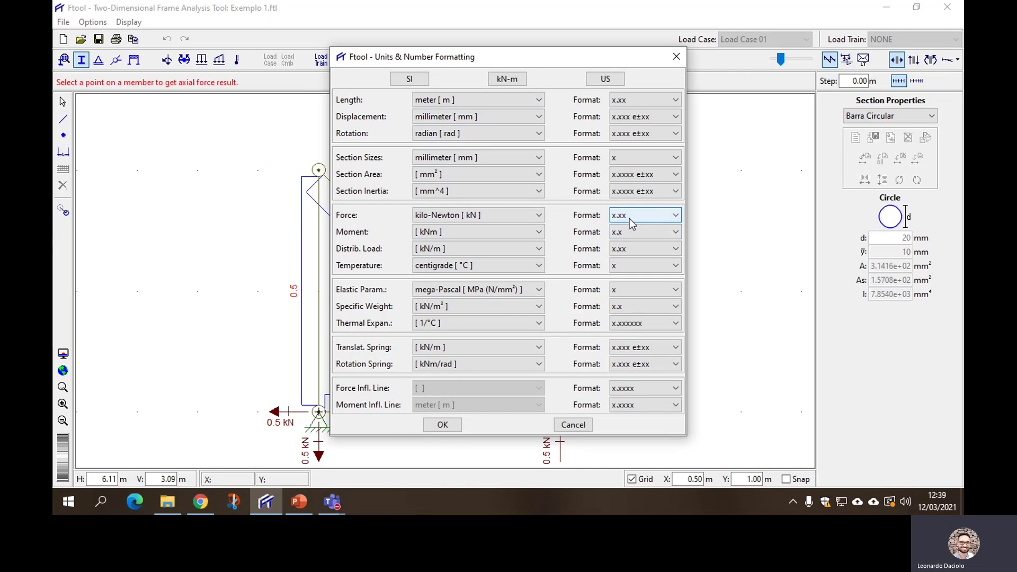
pyautogui.click(443, 424)
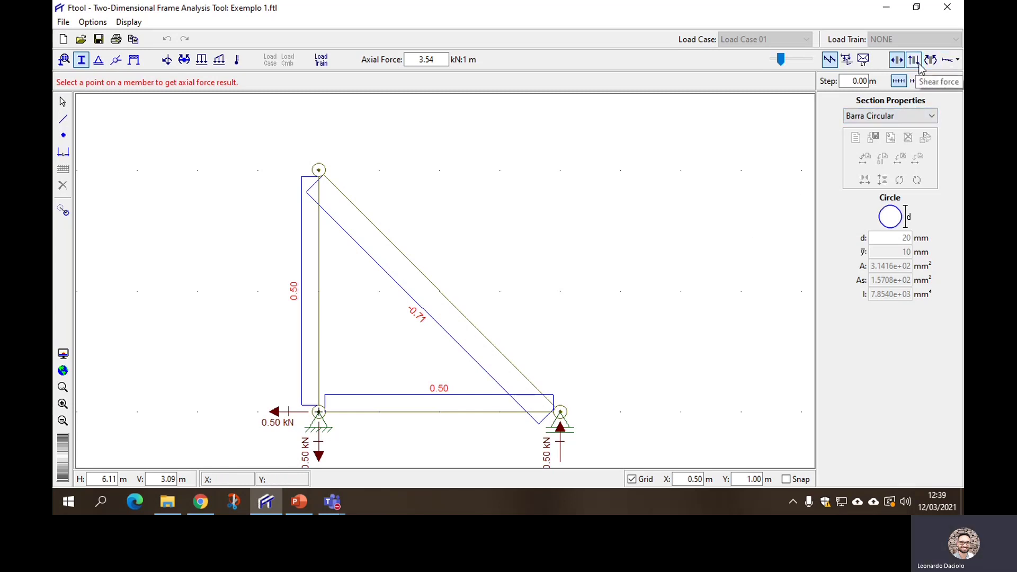
# Step through the truss's bending moment, shear force and deformed configuration results
pyautogui.click(934, 62)
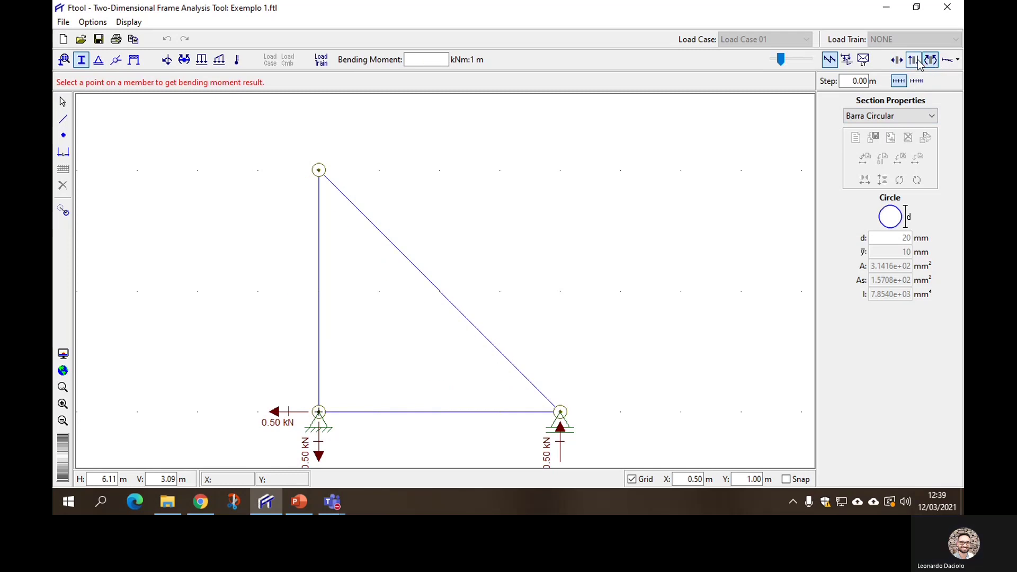
pyautogui.click(919, 62)
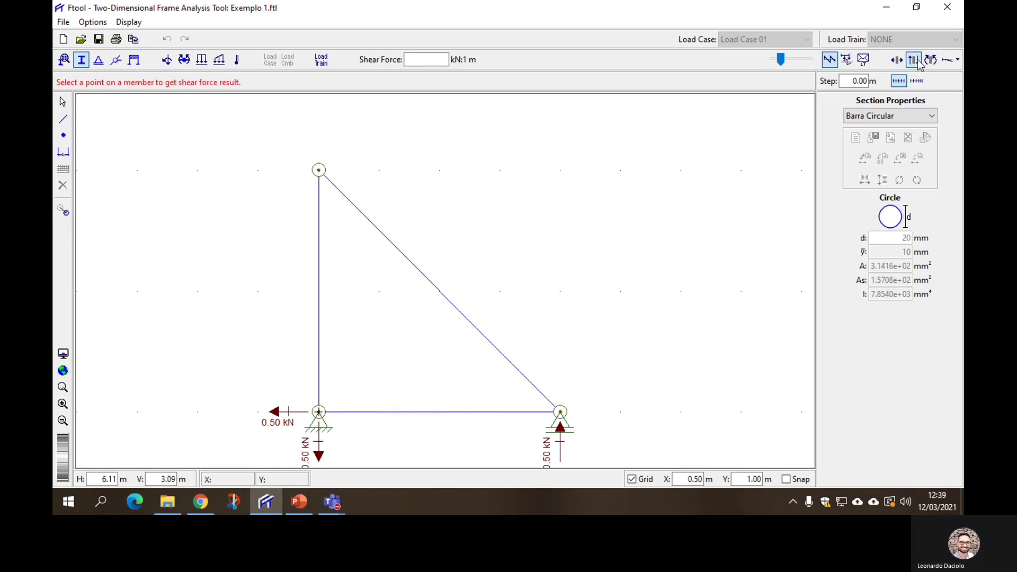
pyautogui.click(951, 63)
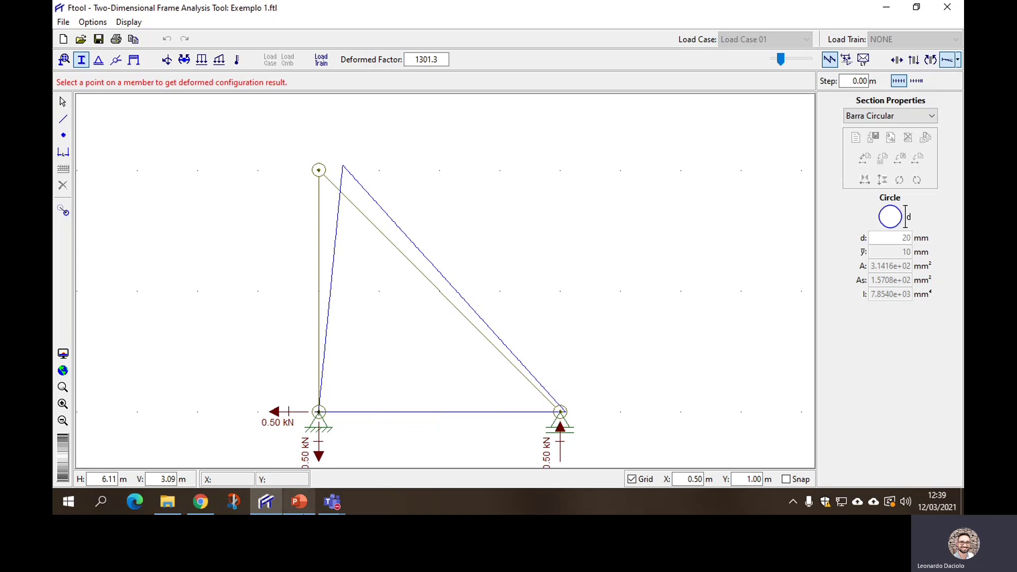
# Check the Exemplo 2 truss on slide 13 in PowerPoint, and vary the deformed shape's scale in Ftool, ending at factor 0.0
pyautogui.click(299, 502)
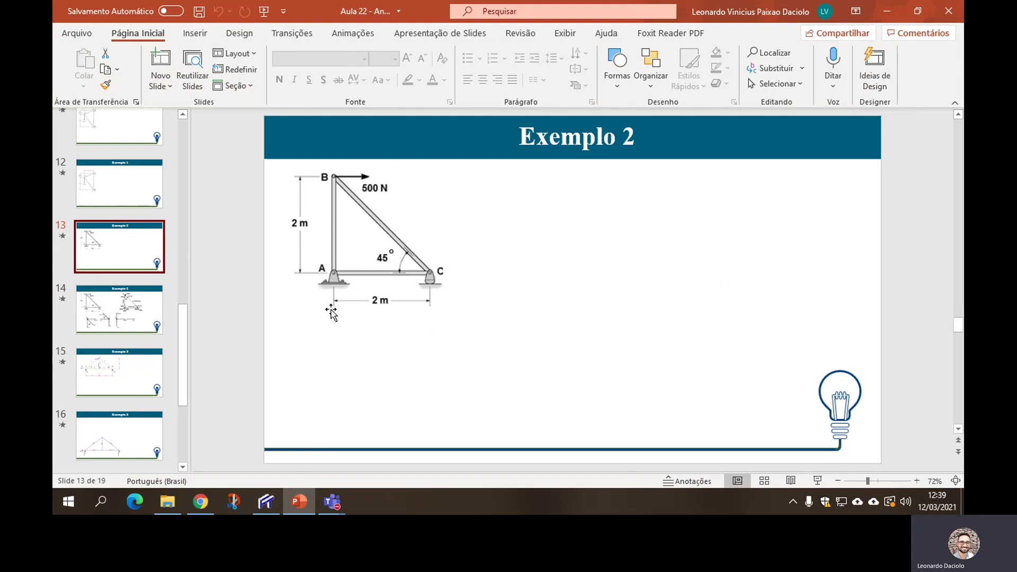
pyautogui.click(266, 502)
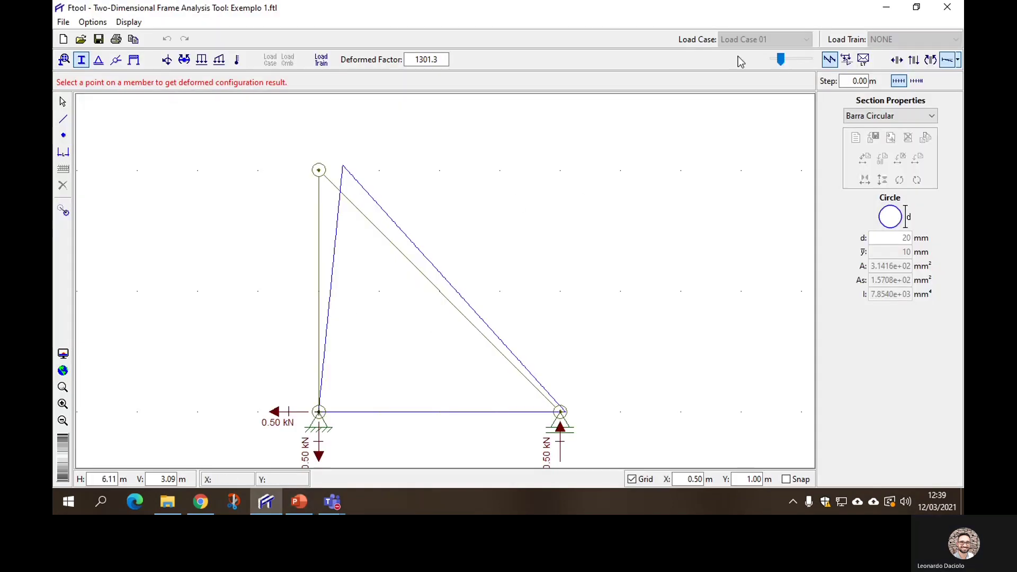
pyautogui.moveTo(788, 64); pyautogui.dragTo(763, 58)
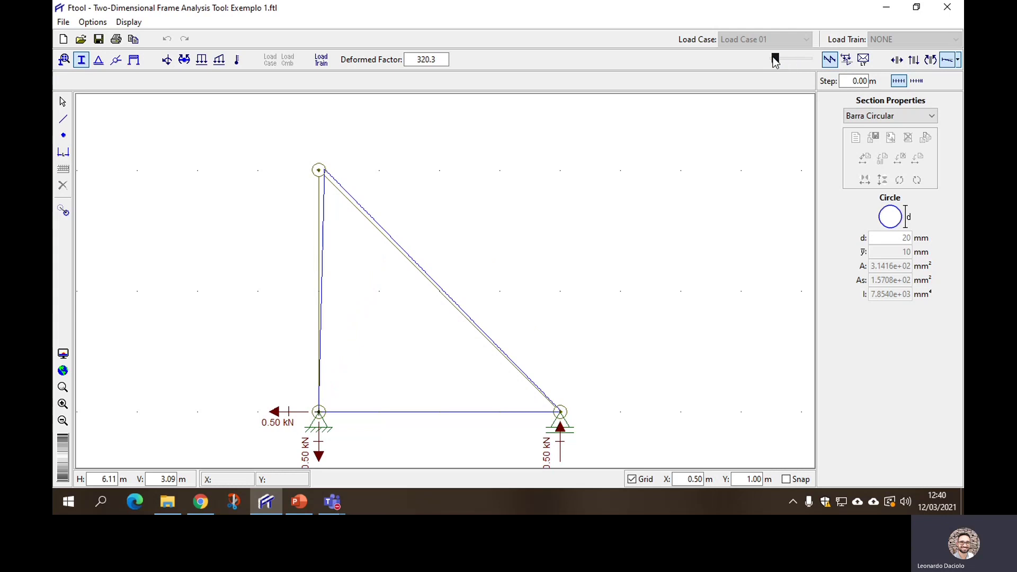
pyautogui.moveTo(775, 60); pyautogui.dragTo(773, 91)
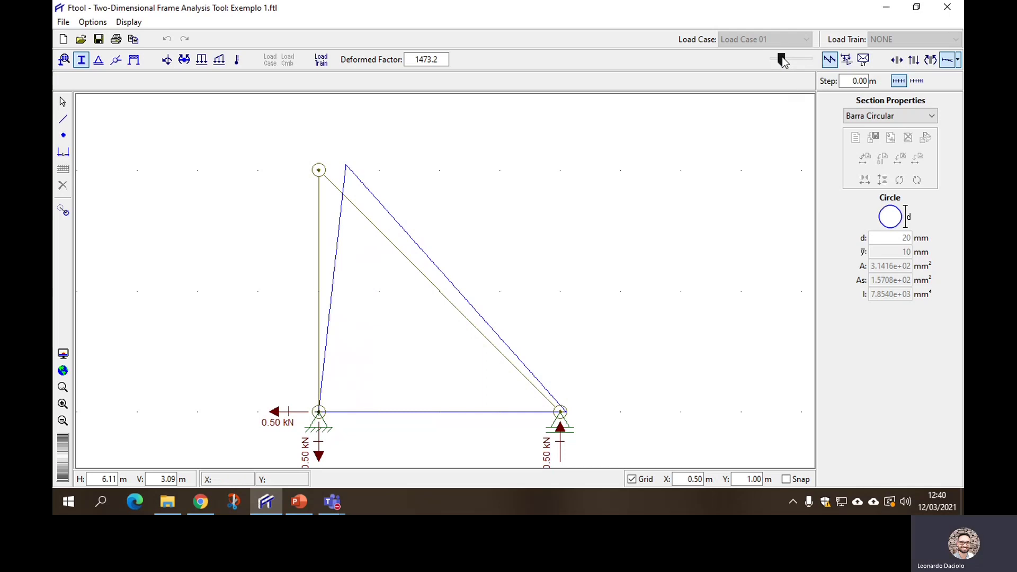
pyautogui.moveTo(783, 59)
pyautogui.mouseDown()
pyautogui.moveTo(811, 62)
pyautogui.moveTo(772, 64)
pyautogui.mouseUp()
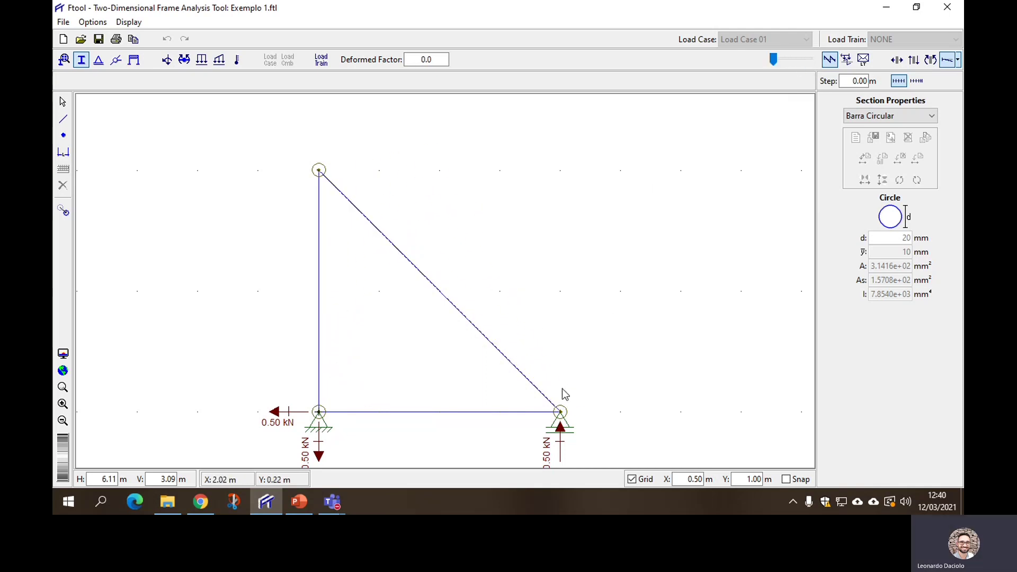
# Revisit the Exemplo 2 drawing in PowerPoint, and return to Ftool to replay the truss's deformation, ending at factor 0.0
pyautogui.click(300, 501)
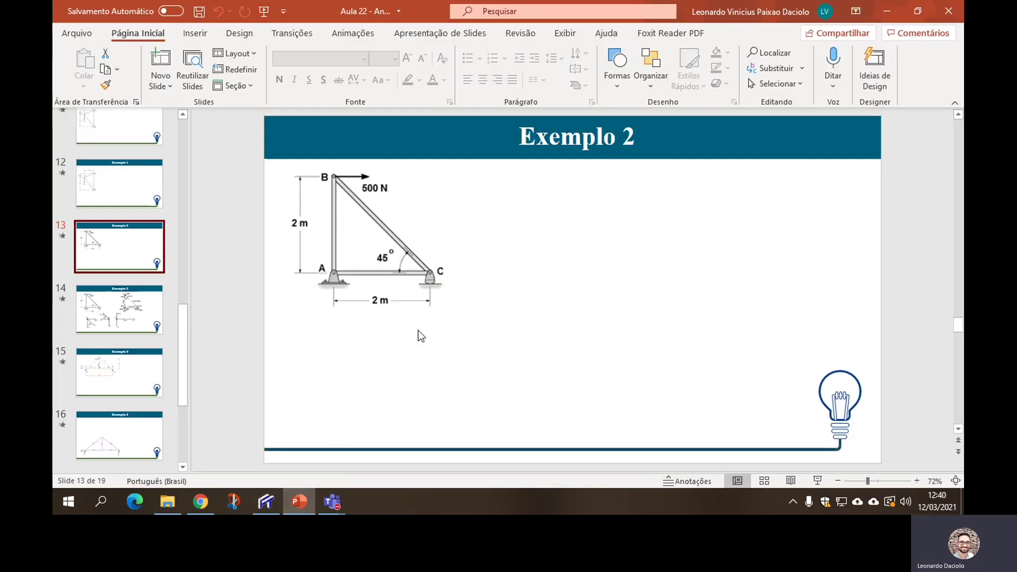
pyautogui.click(300, 502)
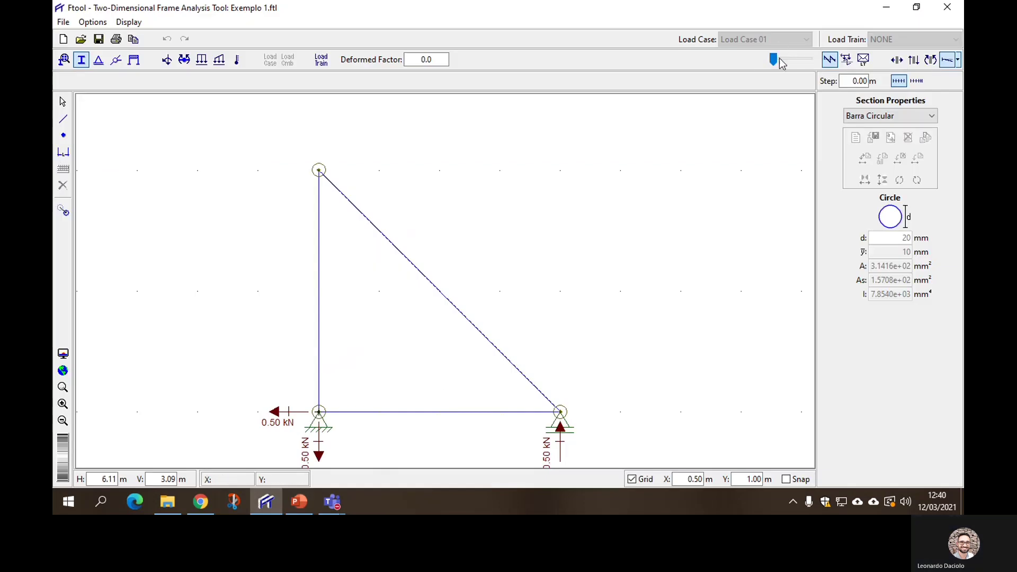
pyautogui.moveTo(776, 60); pyautogui.dragTo(754, 111)
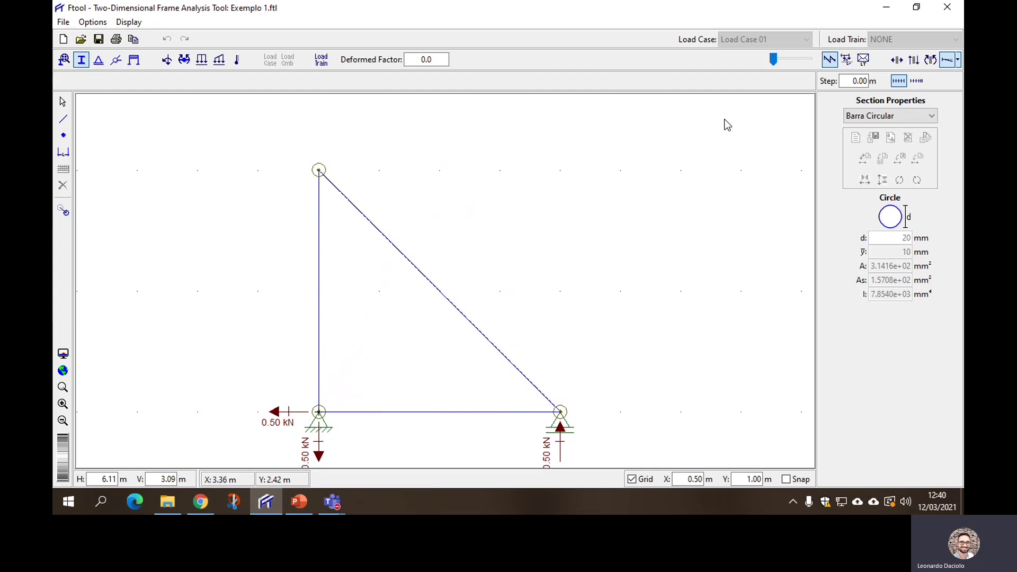